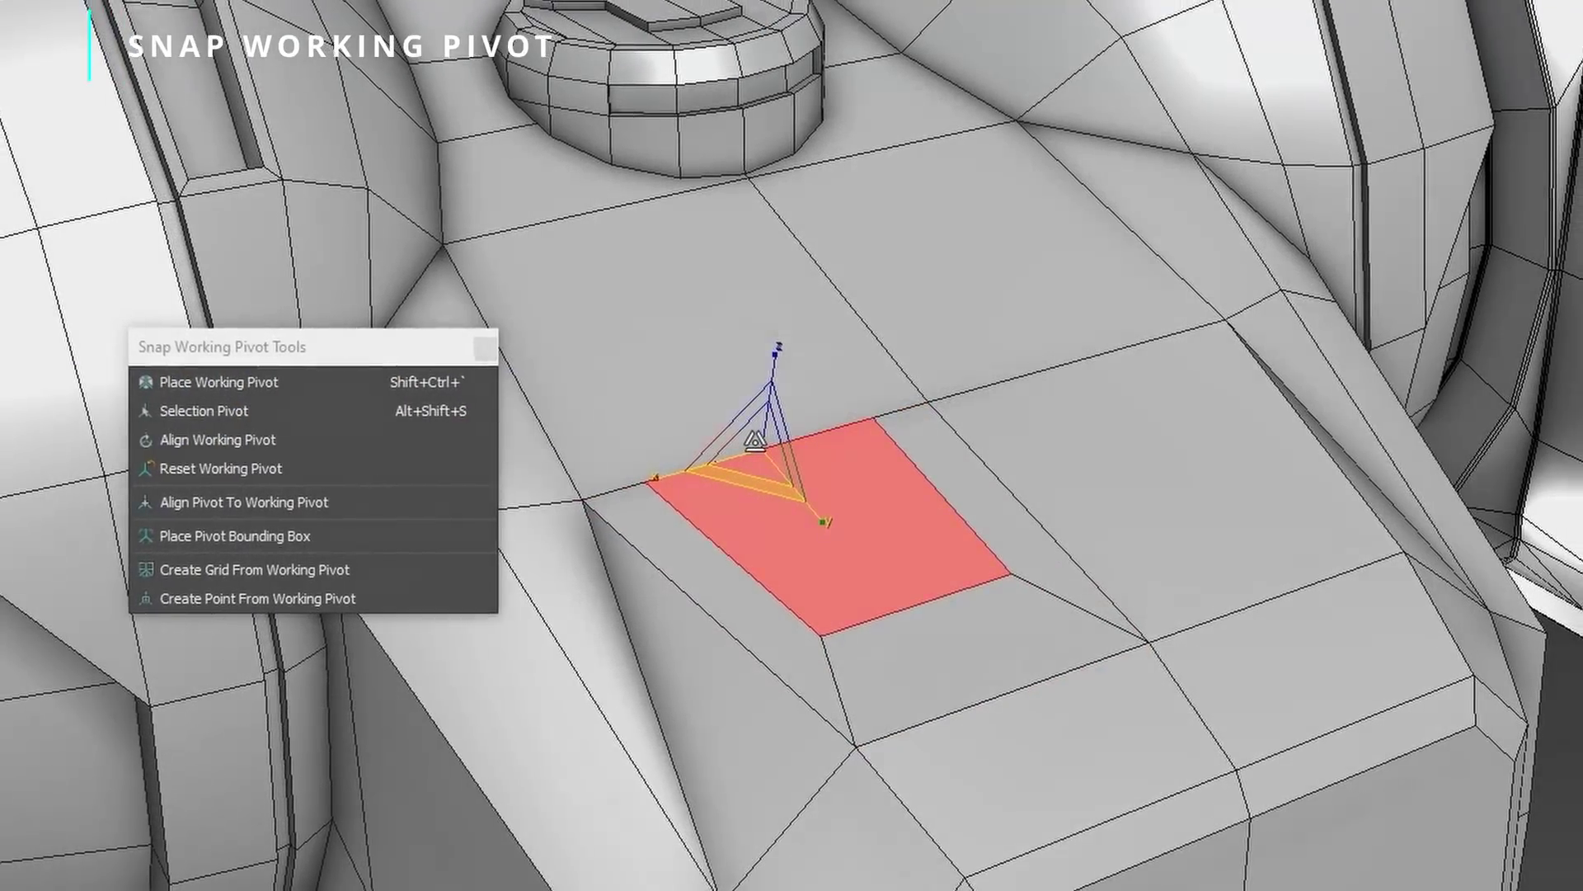
# Place the working pivot on Box001's red face, then re-place it on the neighbouring face
pyautogui.click(725, 475)
pyautogui.click(321, 382)
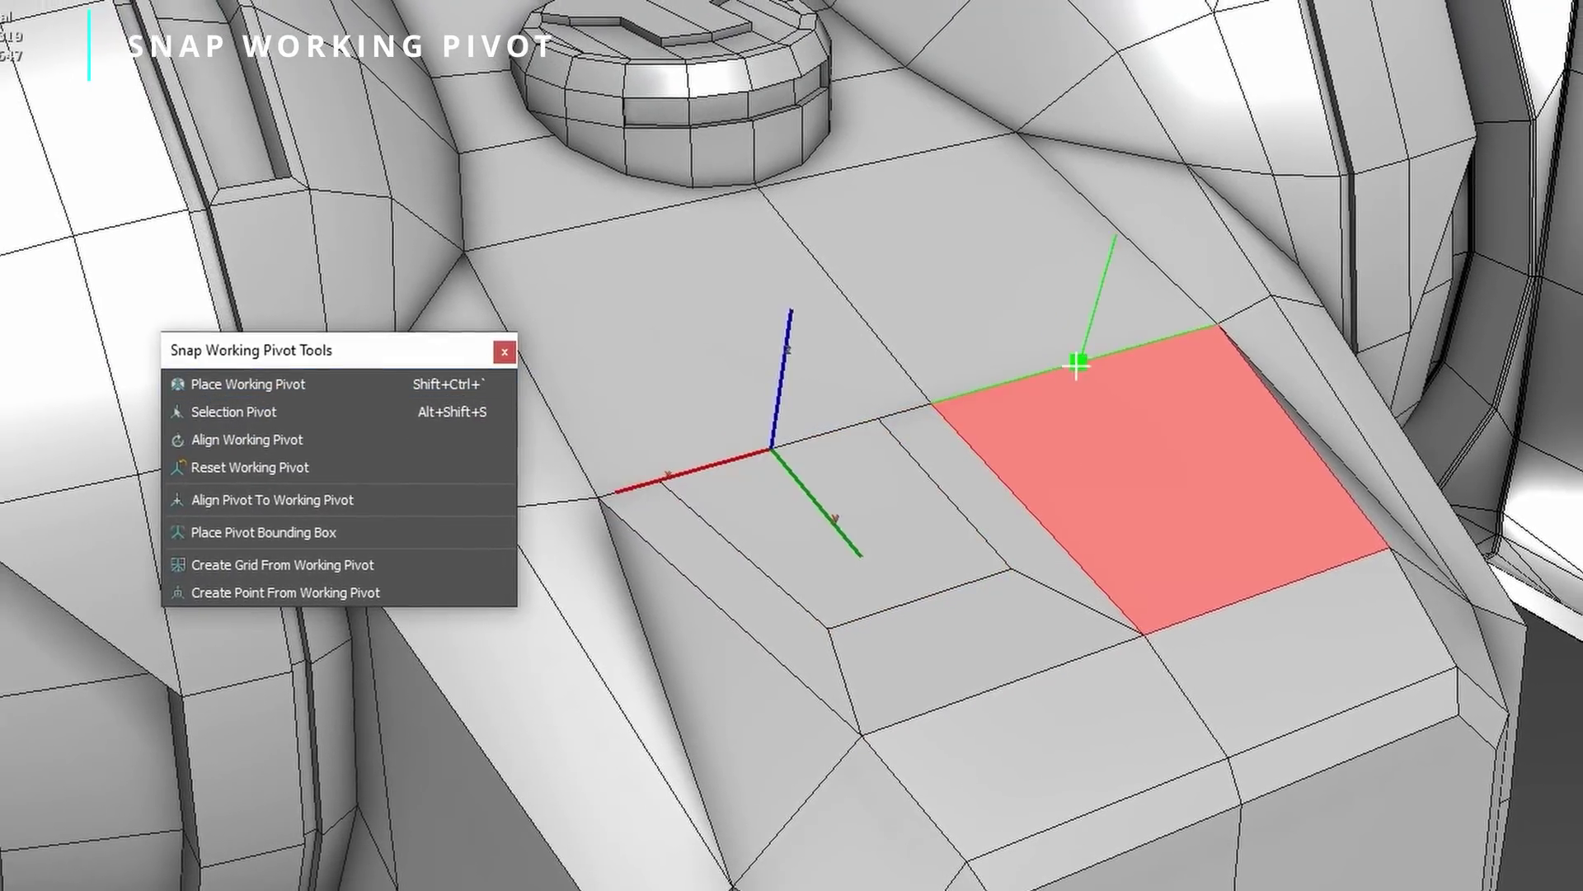
pyautogui.click(1023, 388)
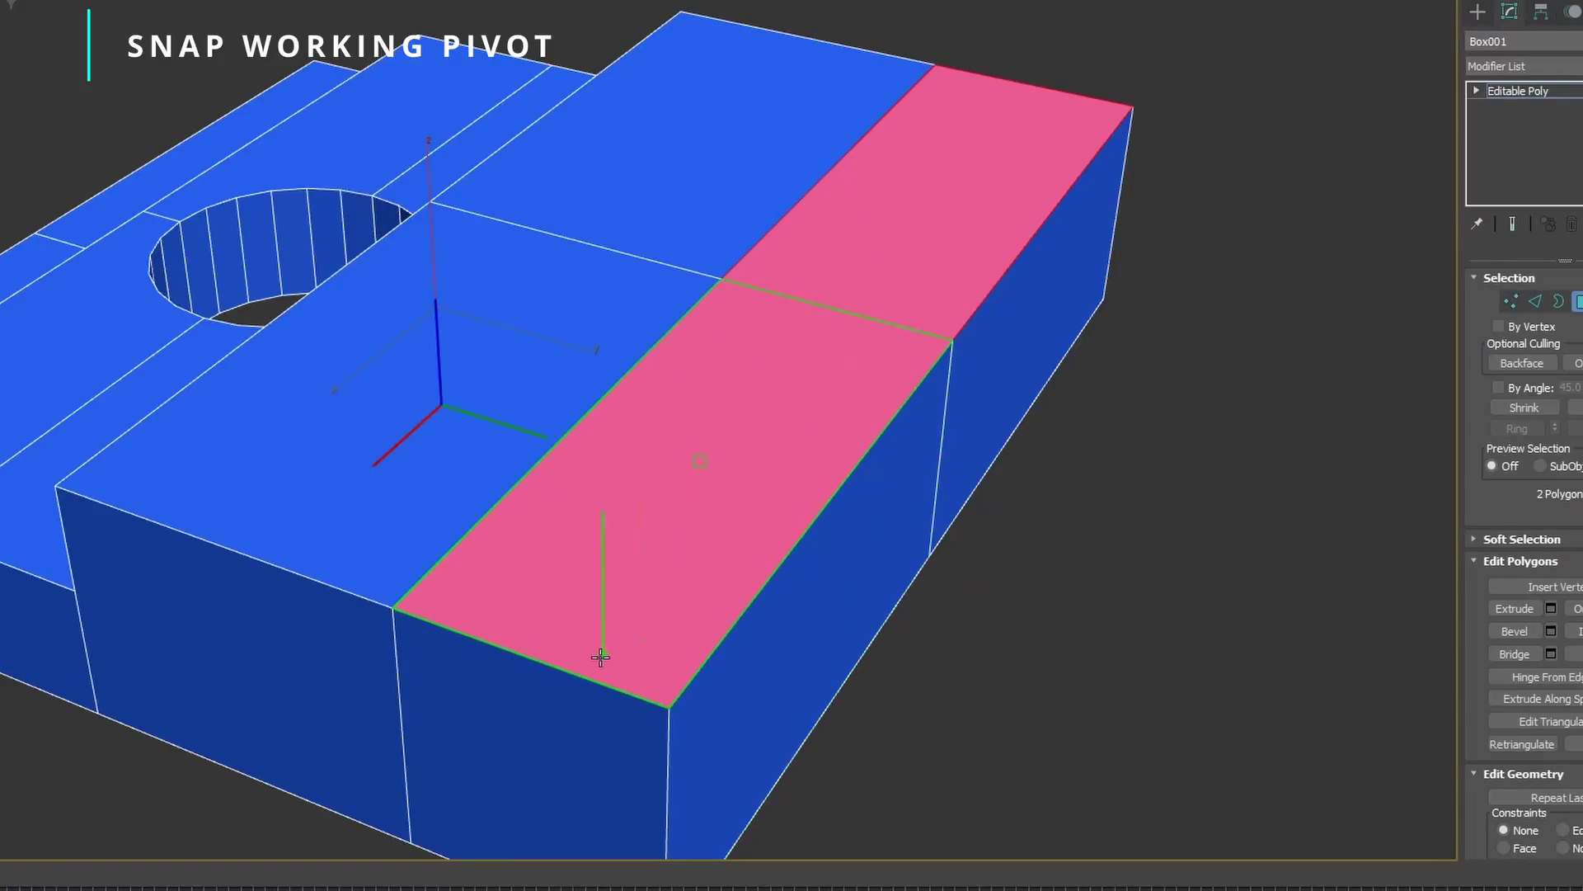
# Place a working pivot on the pink strip's front edge and shrink the strip about it
pyautogui.rightClick(929, 335)
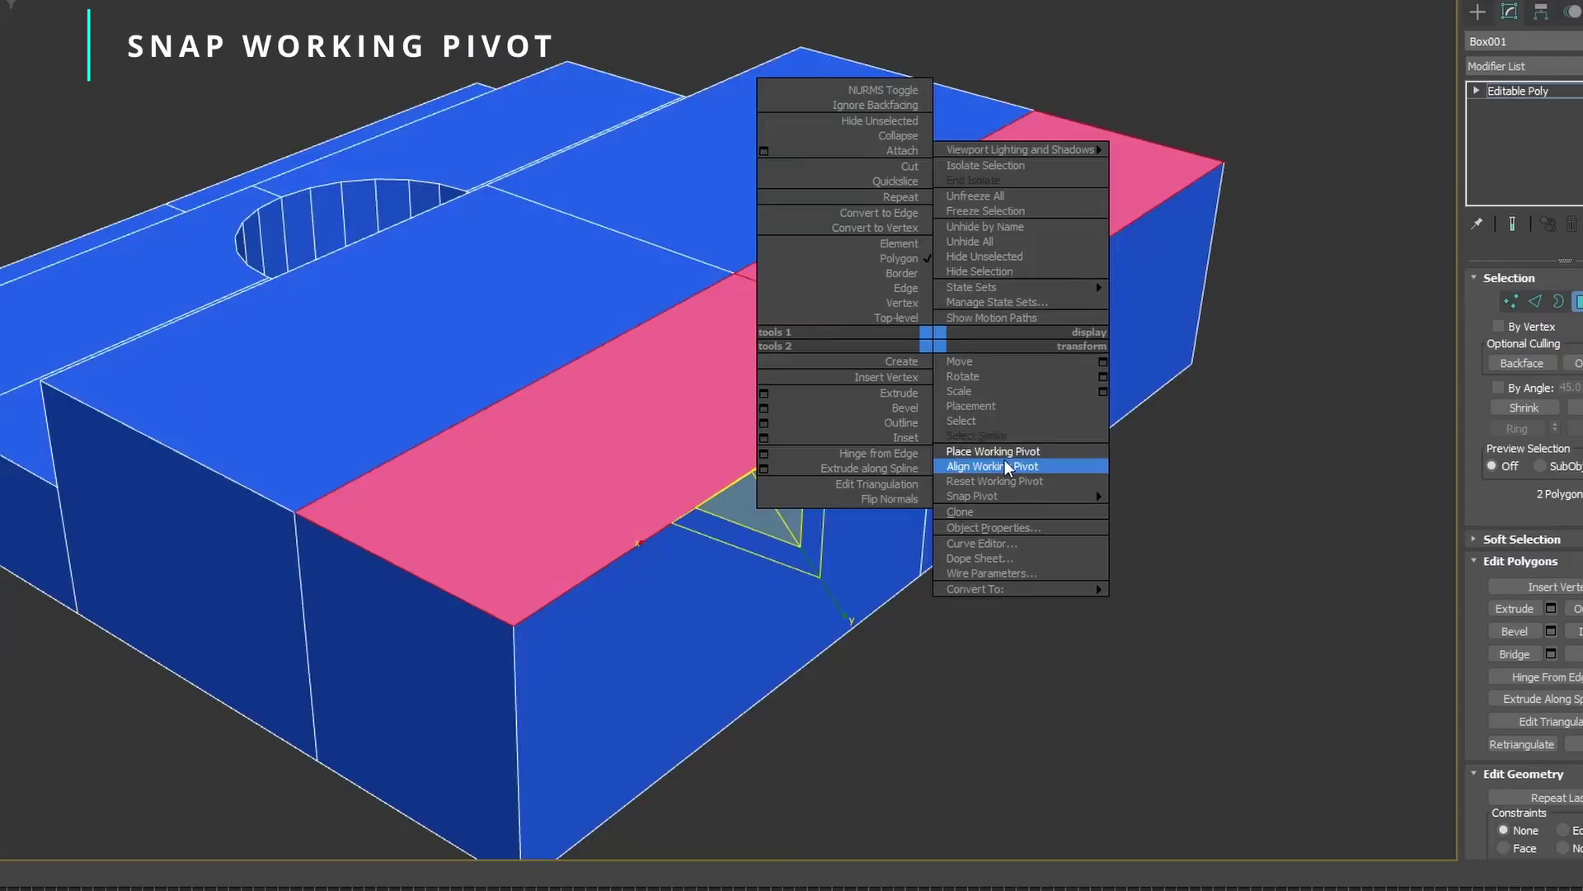
pyautogui.click(1027, 468)
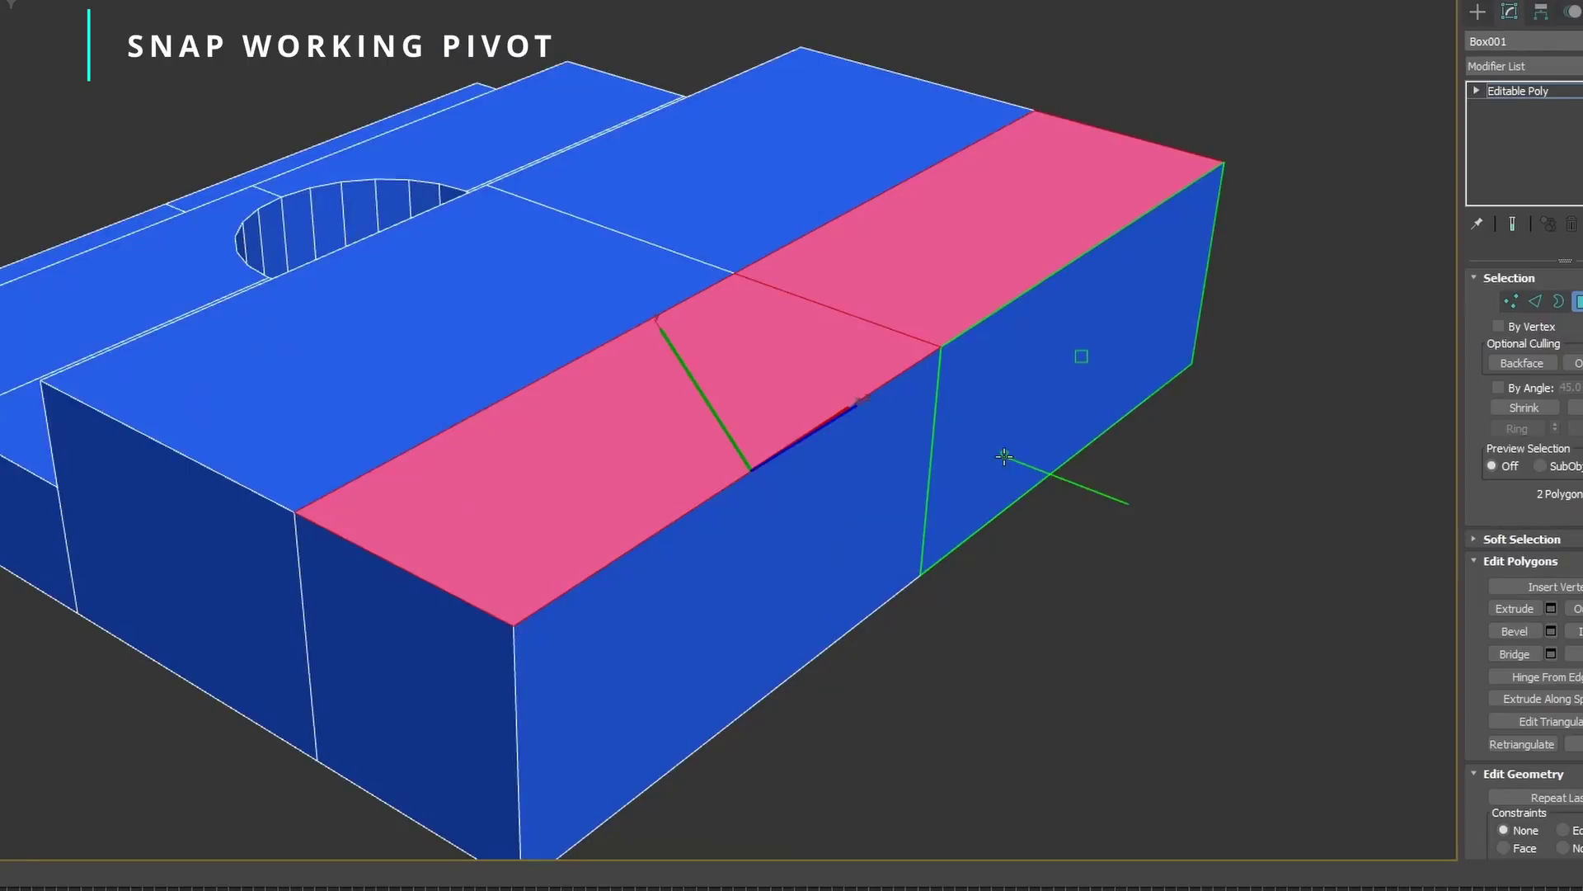
pyautogui.click(939, 346)
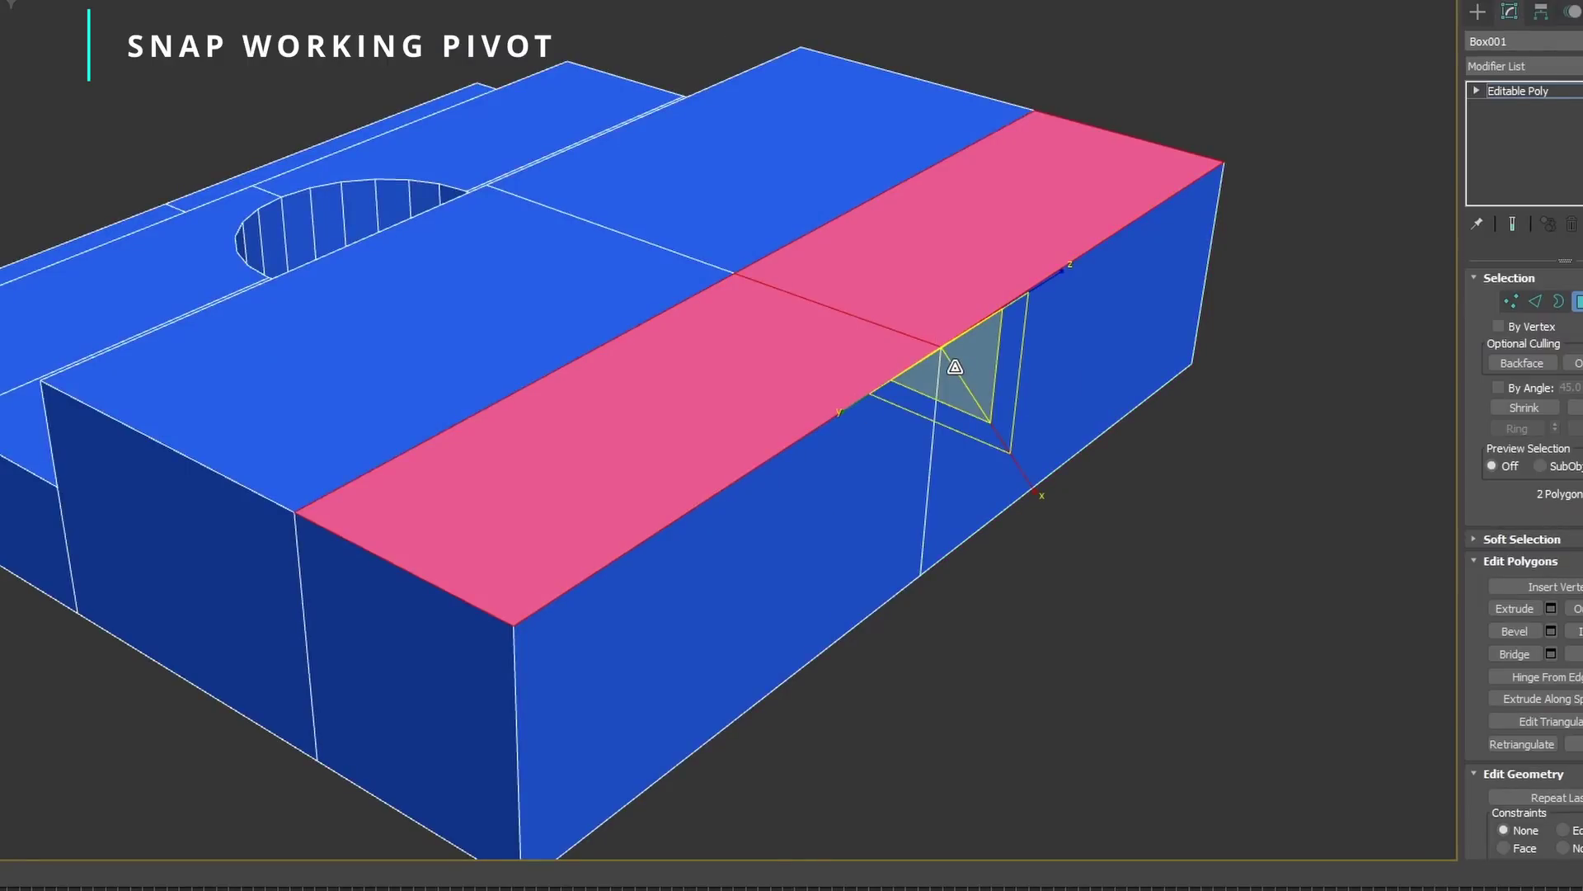
pyautogui.moveTo(954, 366); pyautogui.dragTo(910, 461)
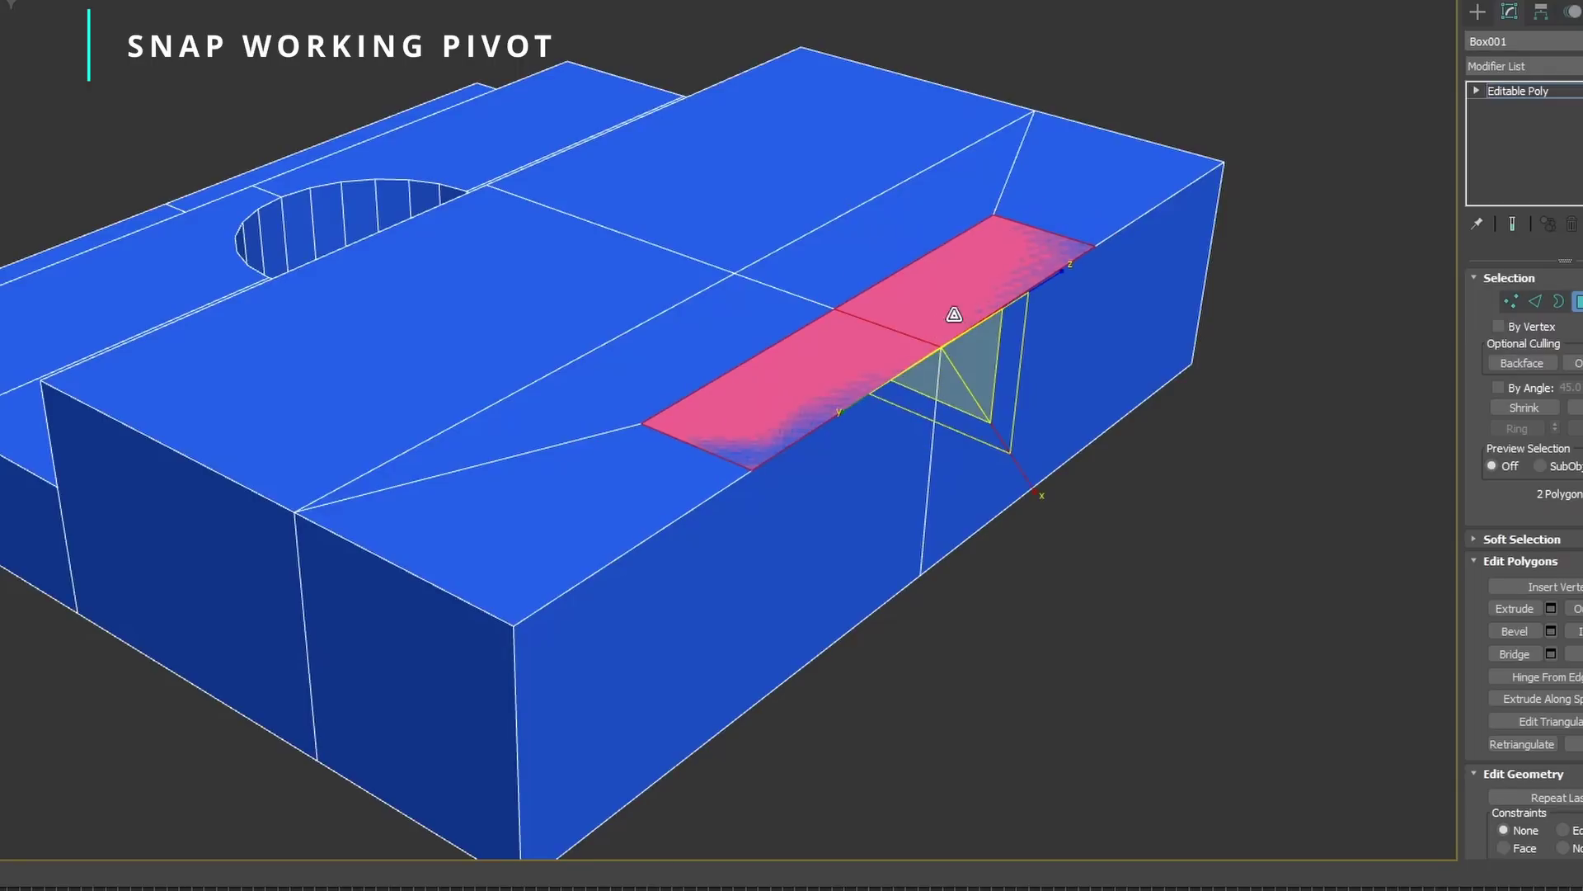
# Move the pink polygon strip toward the lower right
pyautogui.moveTo(955, 311)
pyautogui.keyDown('alt'); pyautogui.mouseDown(button='middle')
pyautogui.moveTo(877, 354)
pyautogui.moveTo(971, 295)
pyautogui.mouseUp(button='middle'); pyautogui.keyUp('alt')
pyautogui.press('w')
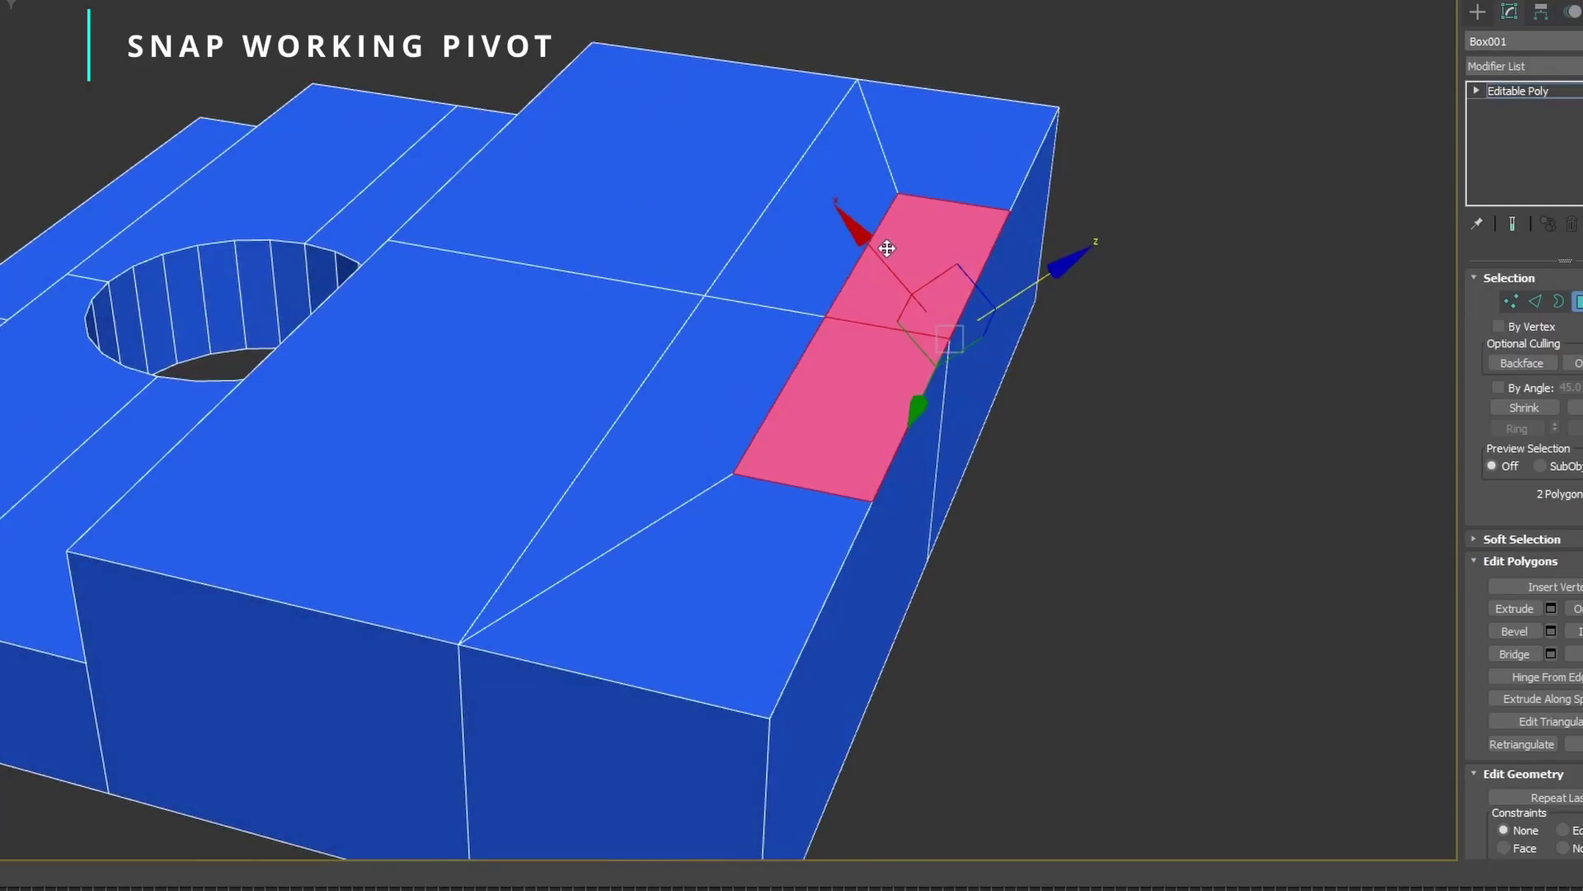
pyautogui.moveTo(886, 248); pyautogui.dragTo(1152, 602)
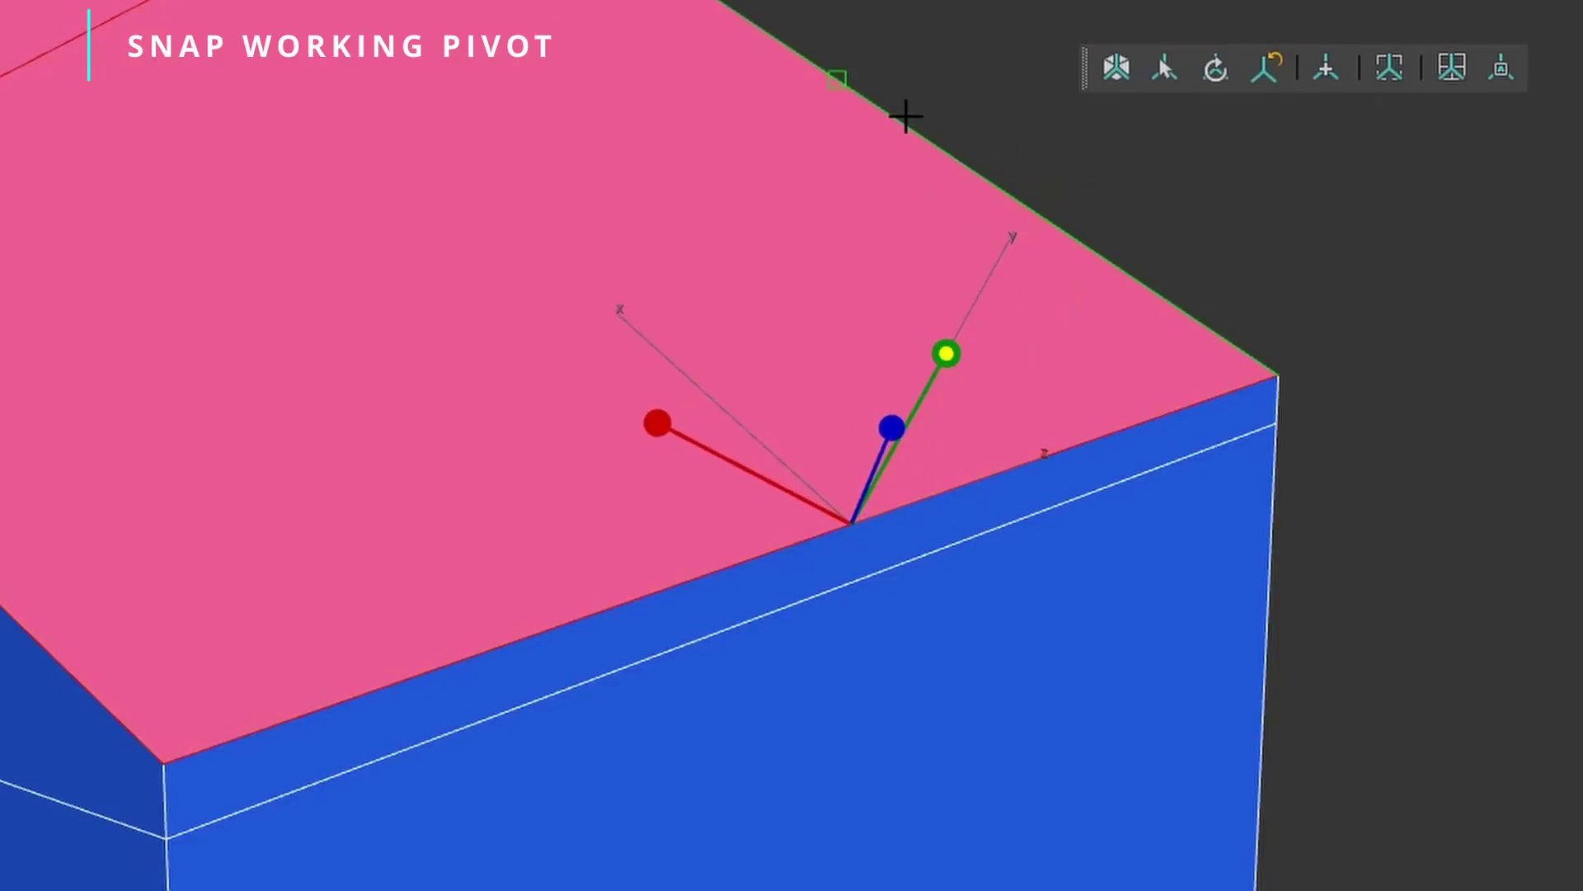
# Snap the working pivot to the lit edge and align its axes to the edge
pyautogui.click(906, 116)
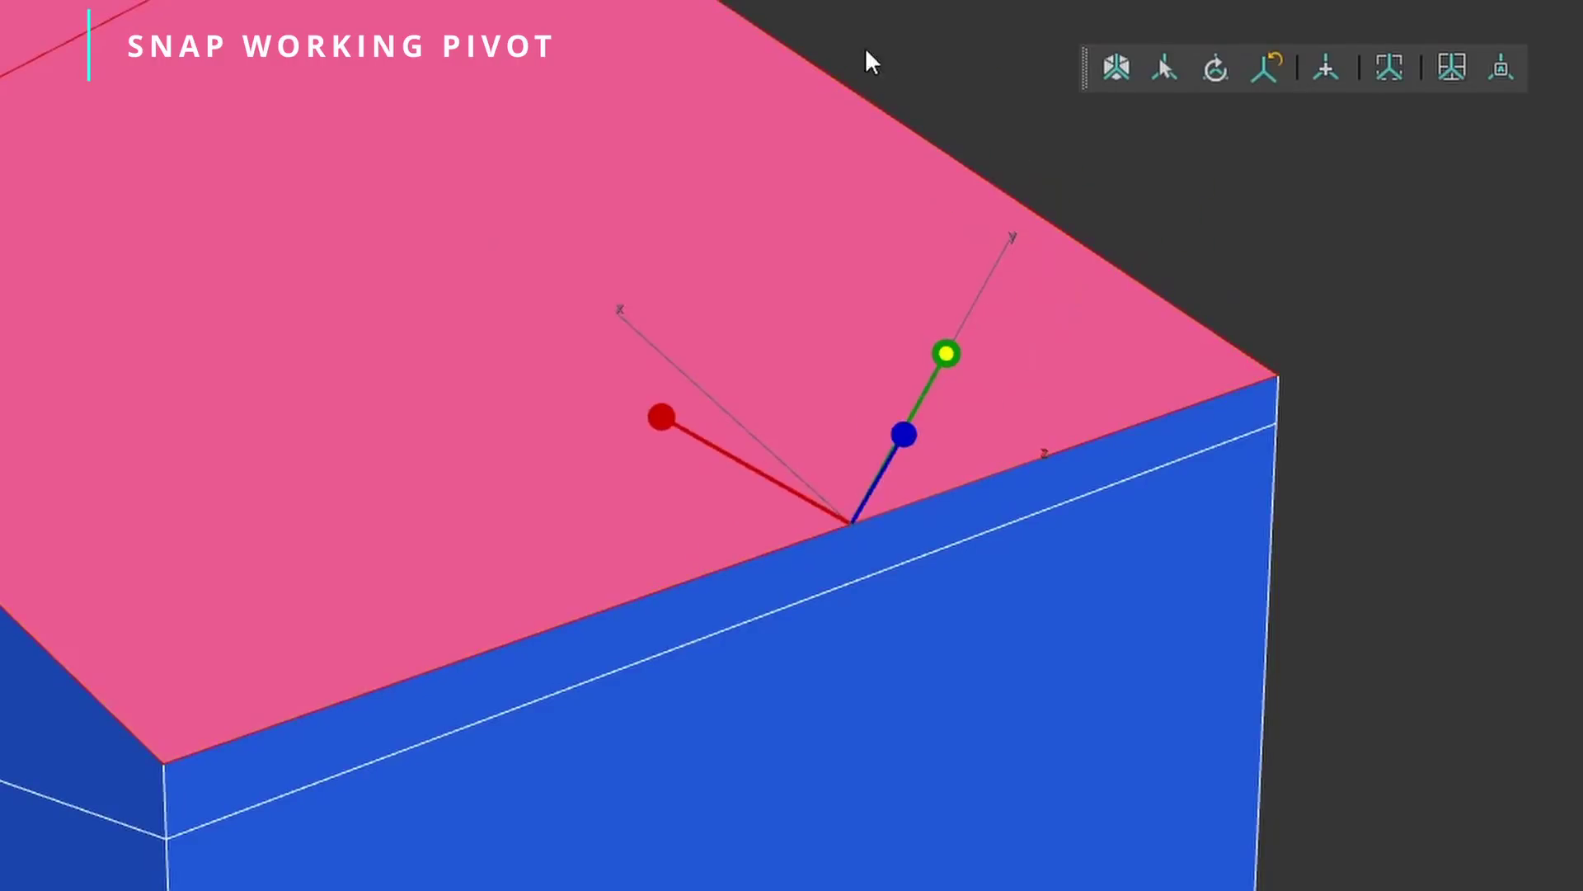
pyautogui.click(834, 77)
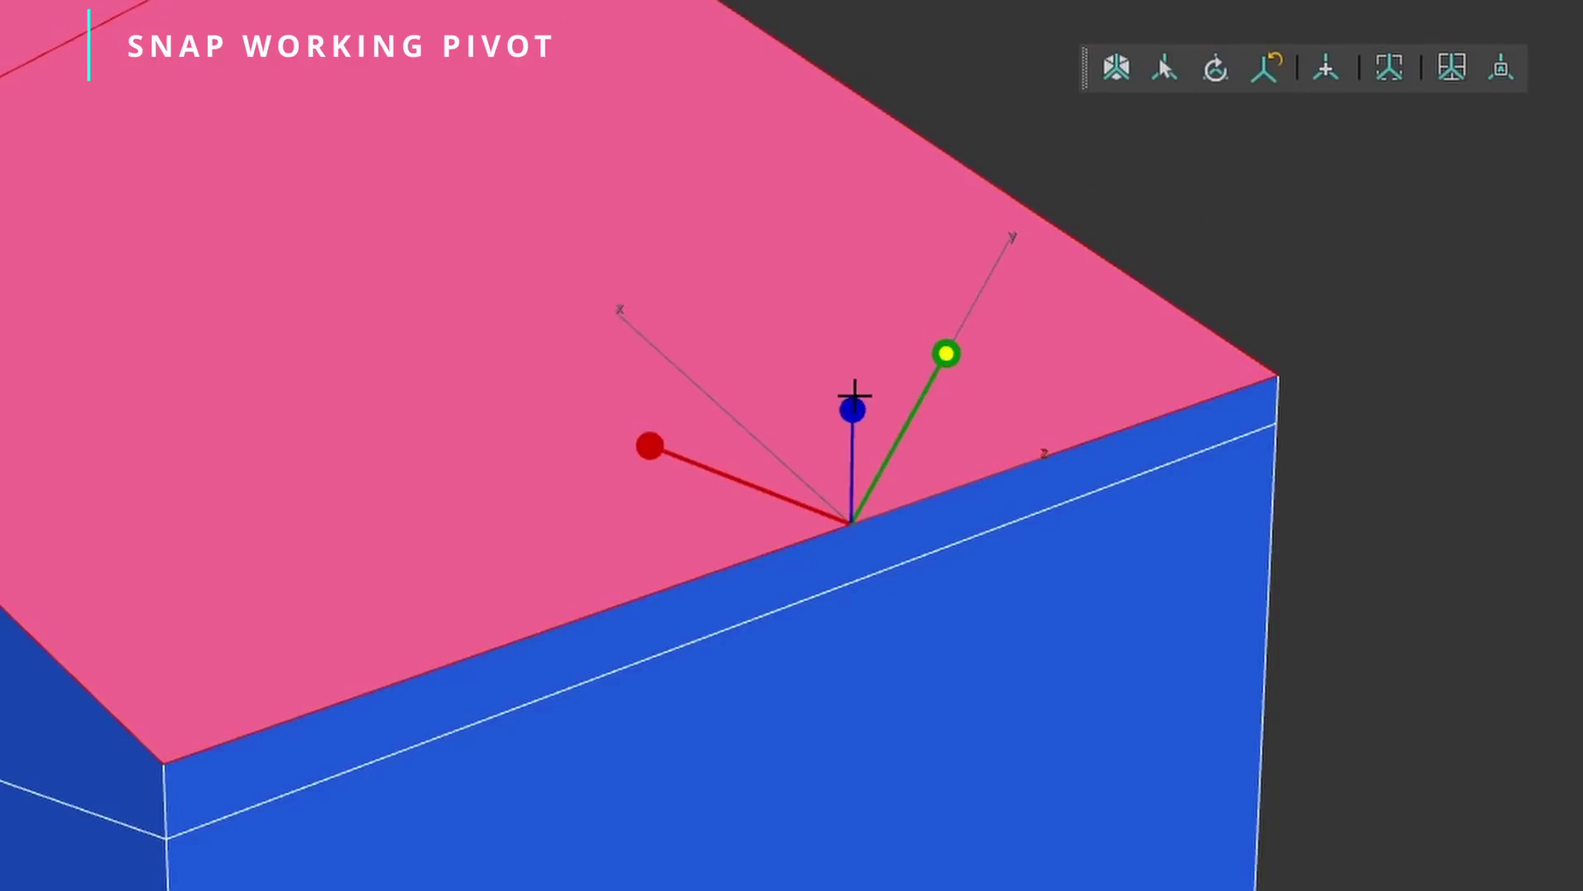
pyautogui.click(968, 341)
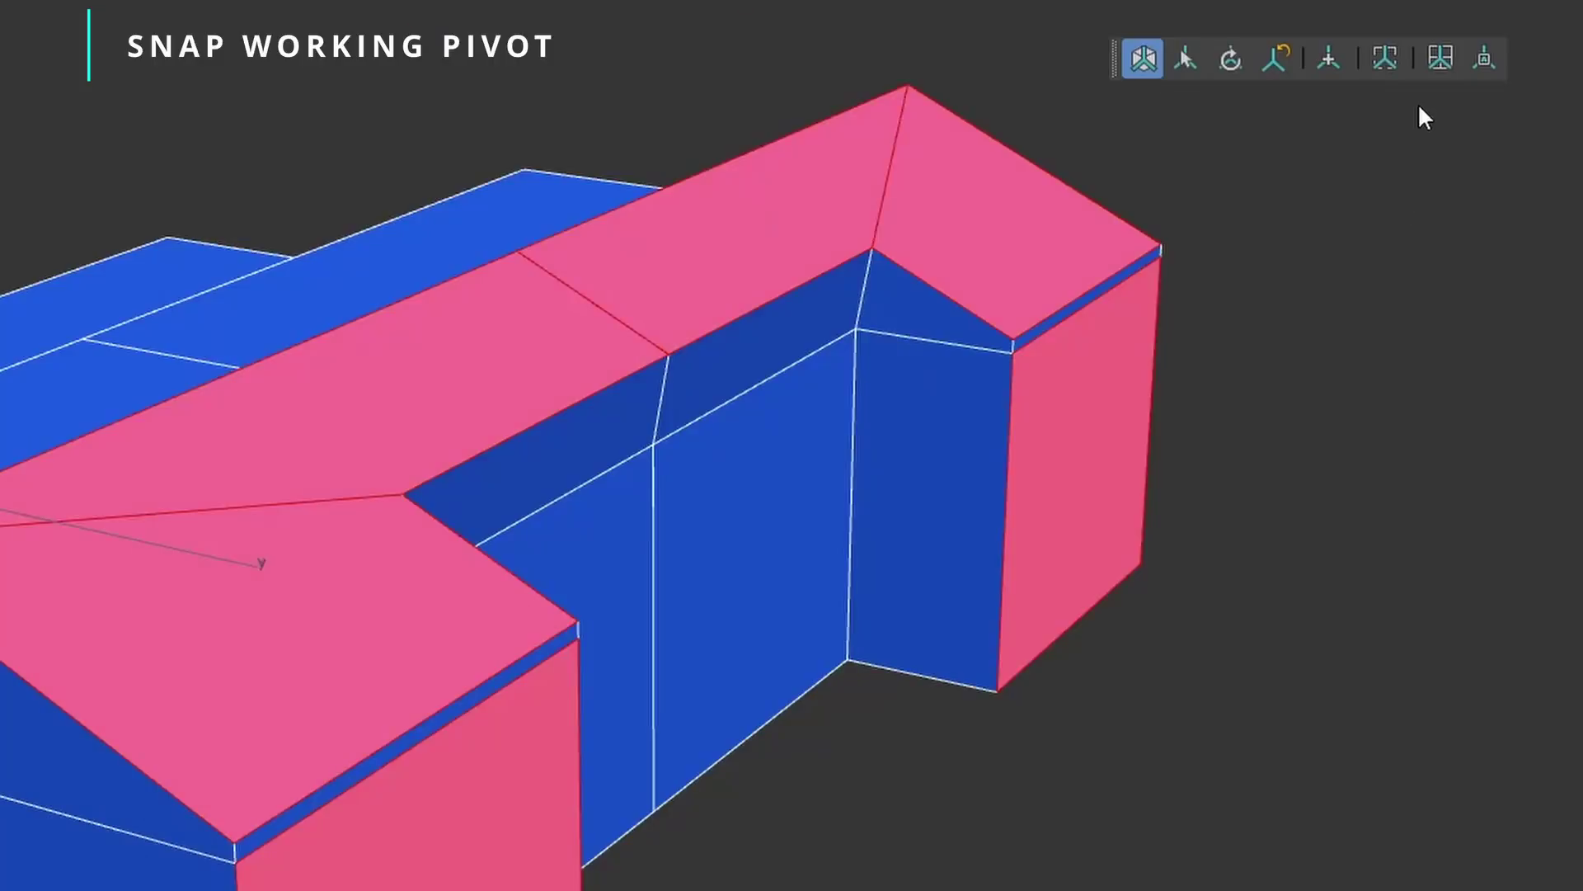
# Place the working pivot from the model's bounding box onto the chosen face
pyautogui.click(1385, 58)
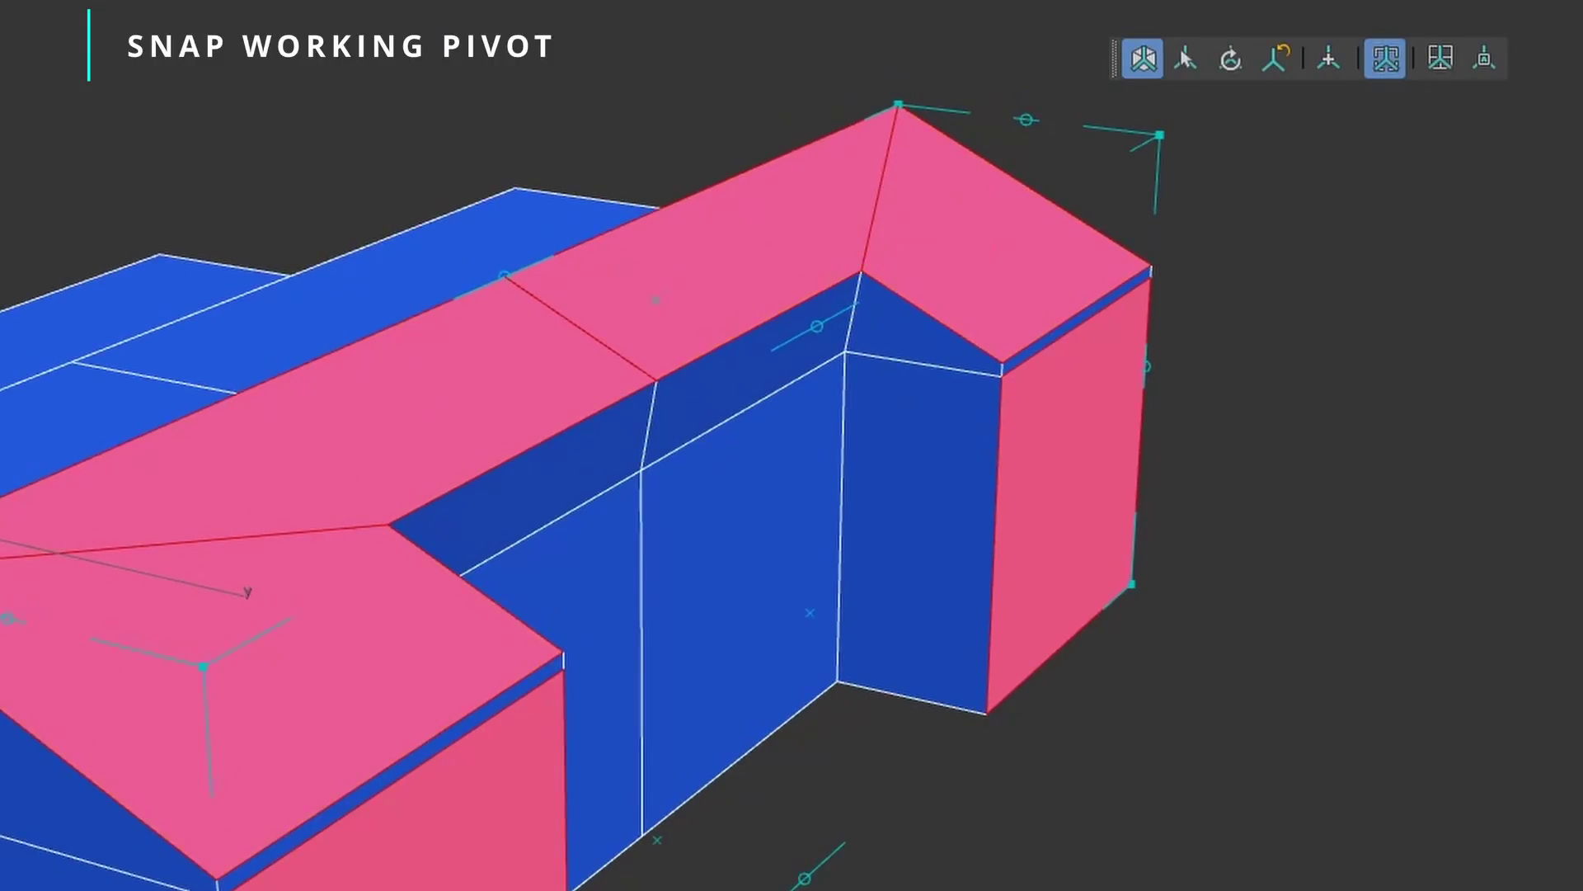
pyautogui.moveTo(608, 725); pyautogui.dragTo(795, 289, button='middle')
pyautogui.click(623, 705)
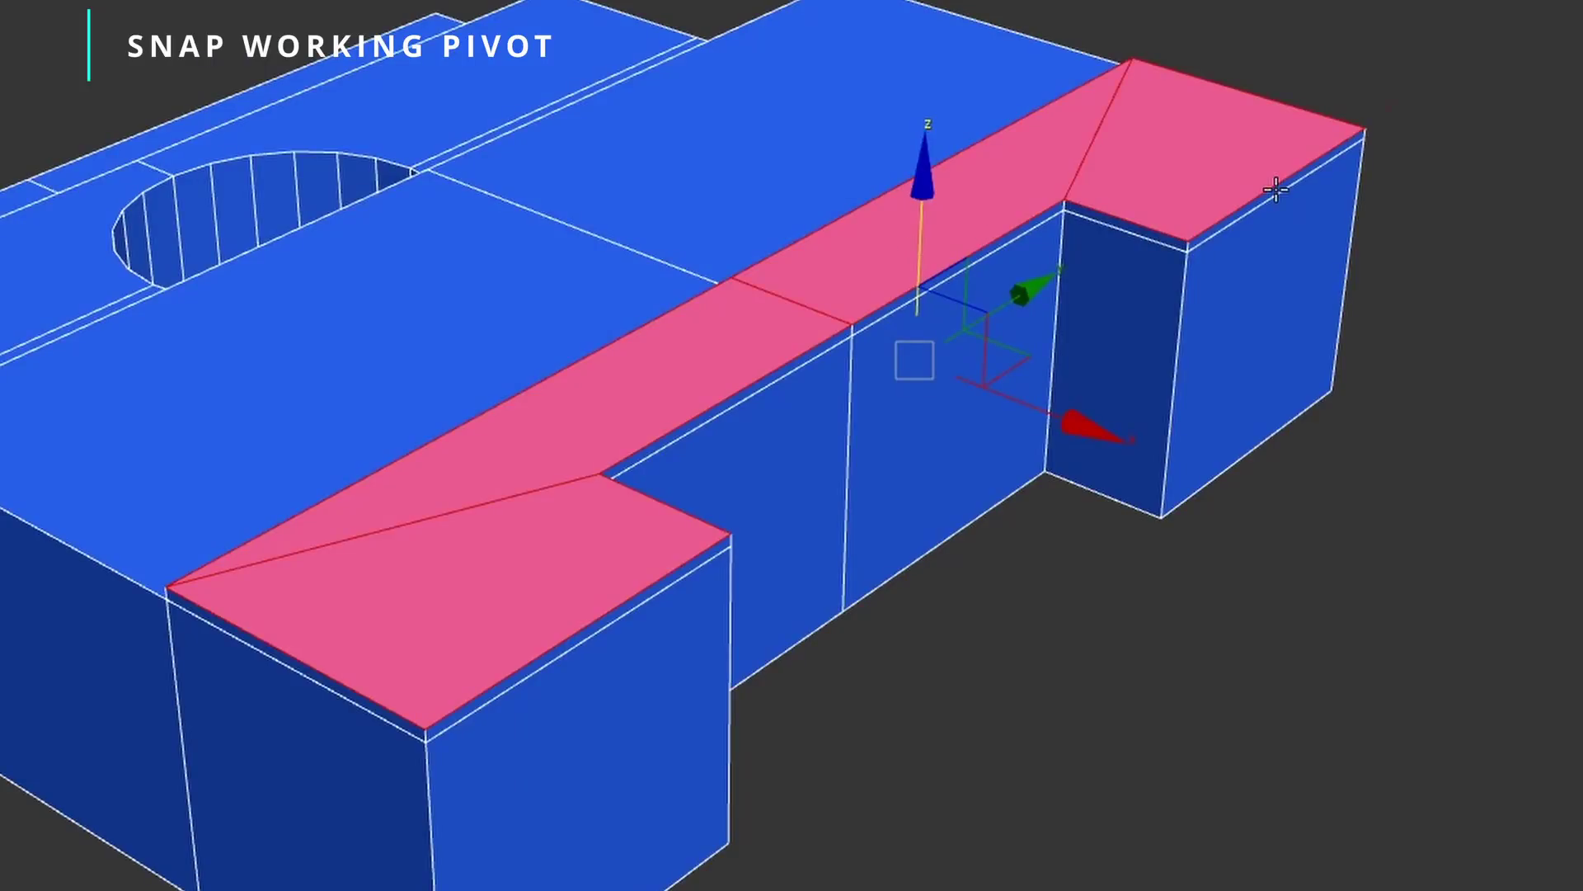
# Slide the working pivot to the edge vertex and along the pink strip to a snap point
pyautogui.moveTo(1276, 189); pyautogui.dragTo(570, 378)
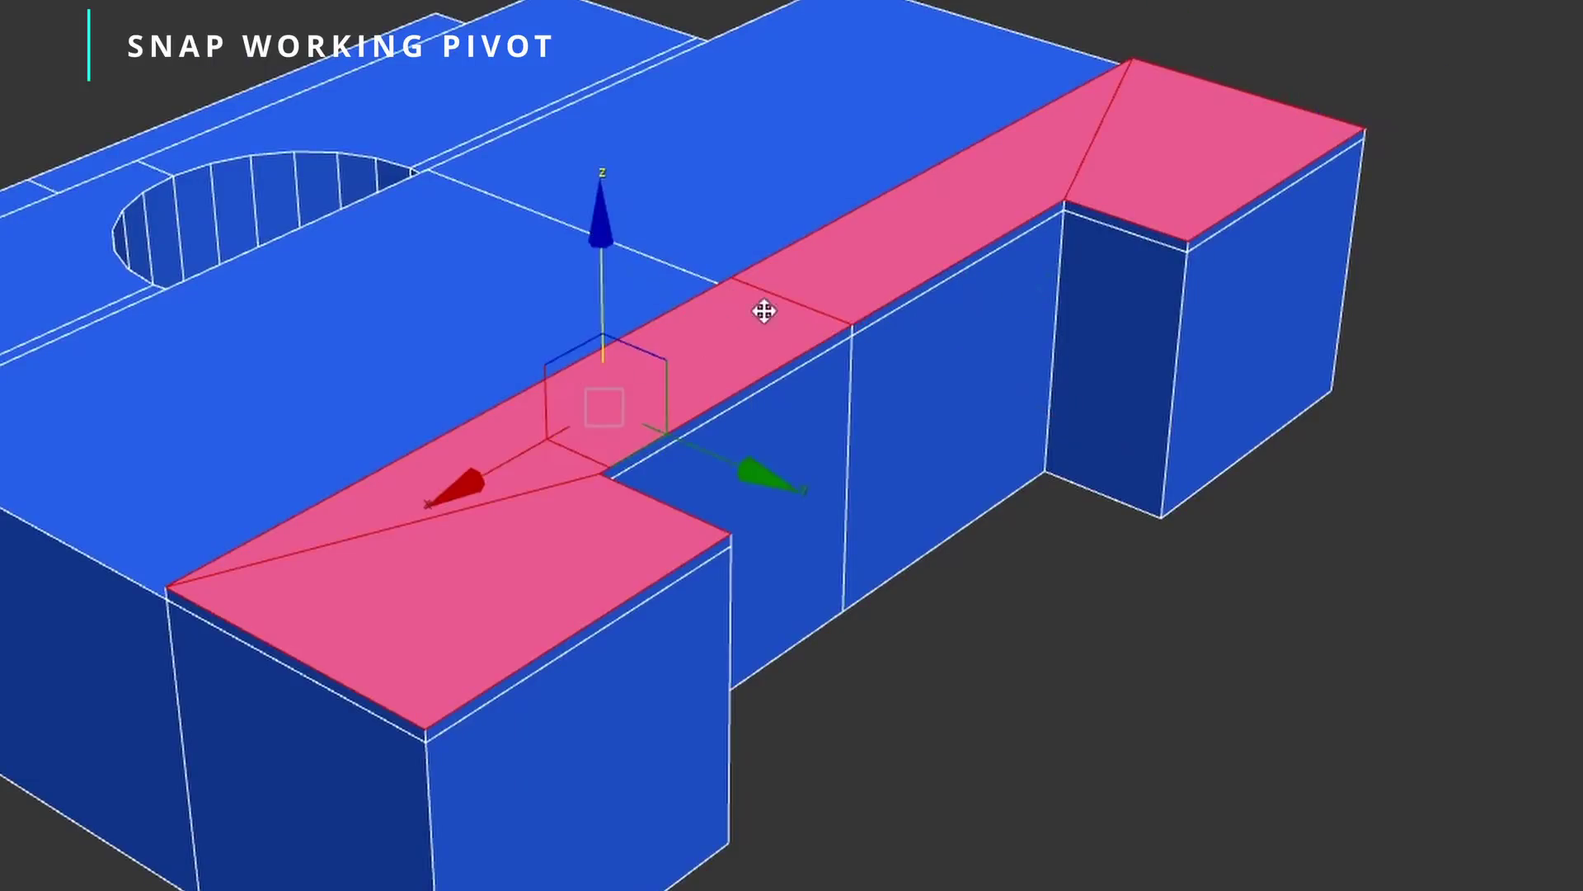
pyautogui.moveTo(763, 311); pyautogui.dragTo(968, 240)
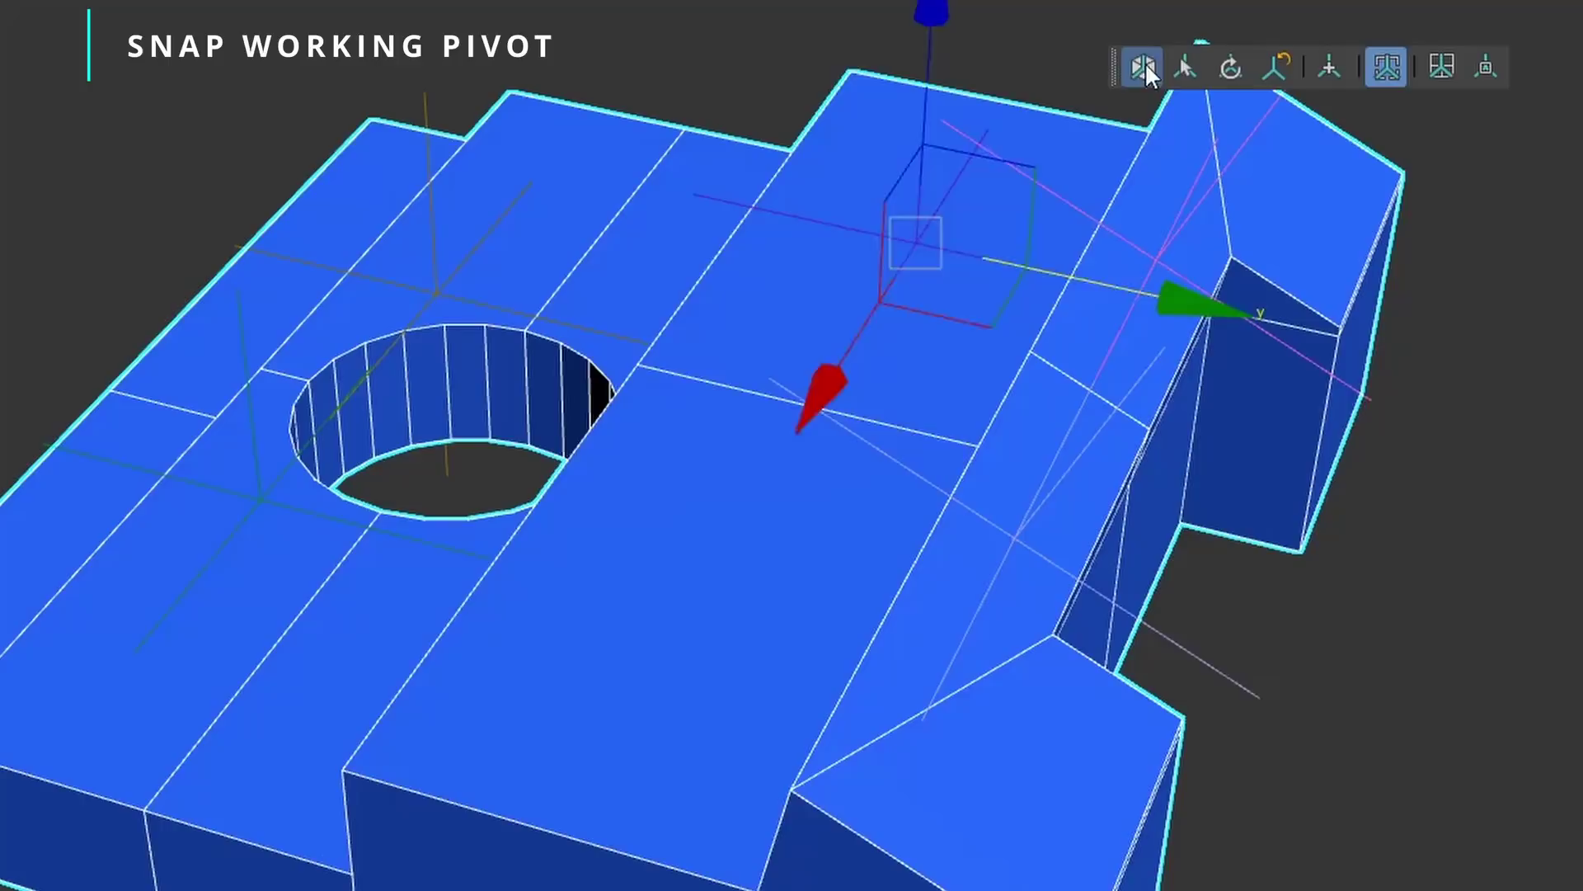
pyautogui.click(689, 593)
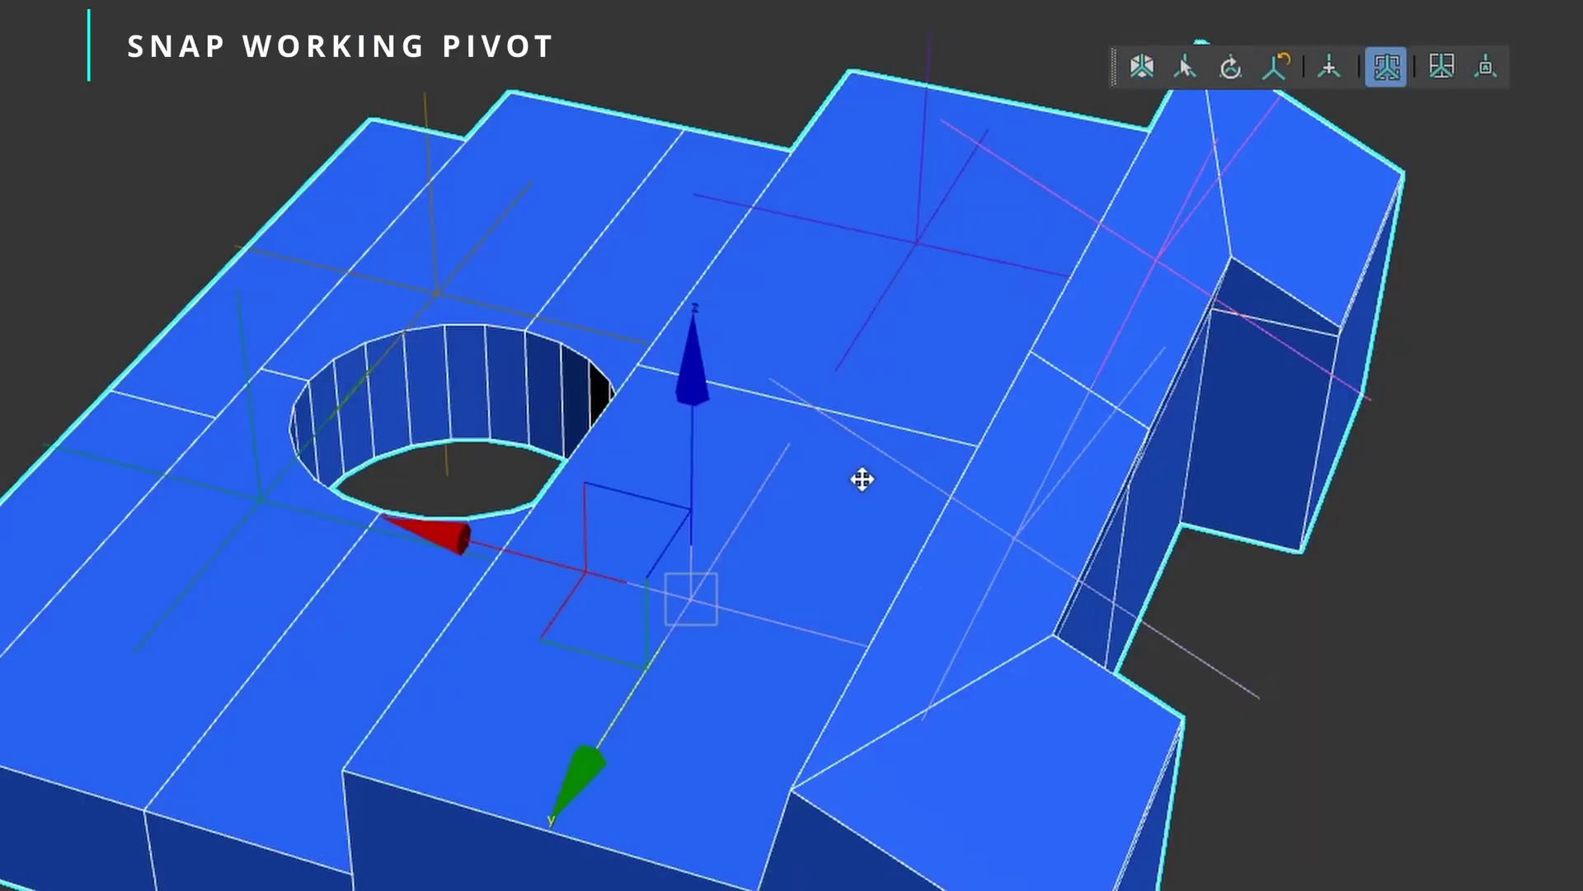
# Align the working pivot to the thin red side face of the model
pyautogui.moveTo(749, 616)
pyautogui.keyDown('alt'); pyautogui.mouseDown(button='middle')
pyautogui.moveTo(869, 551)
pyautogui.moveTo(739, 591)
pyautogui.mouseUp(button='middle'); pyautogui.keyUp('alt')
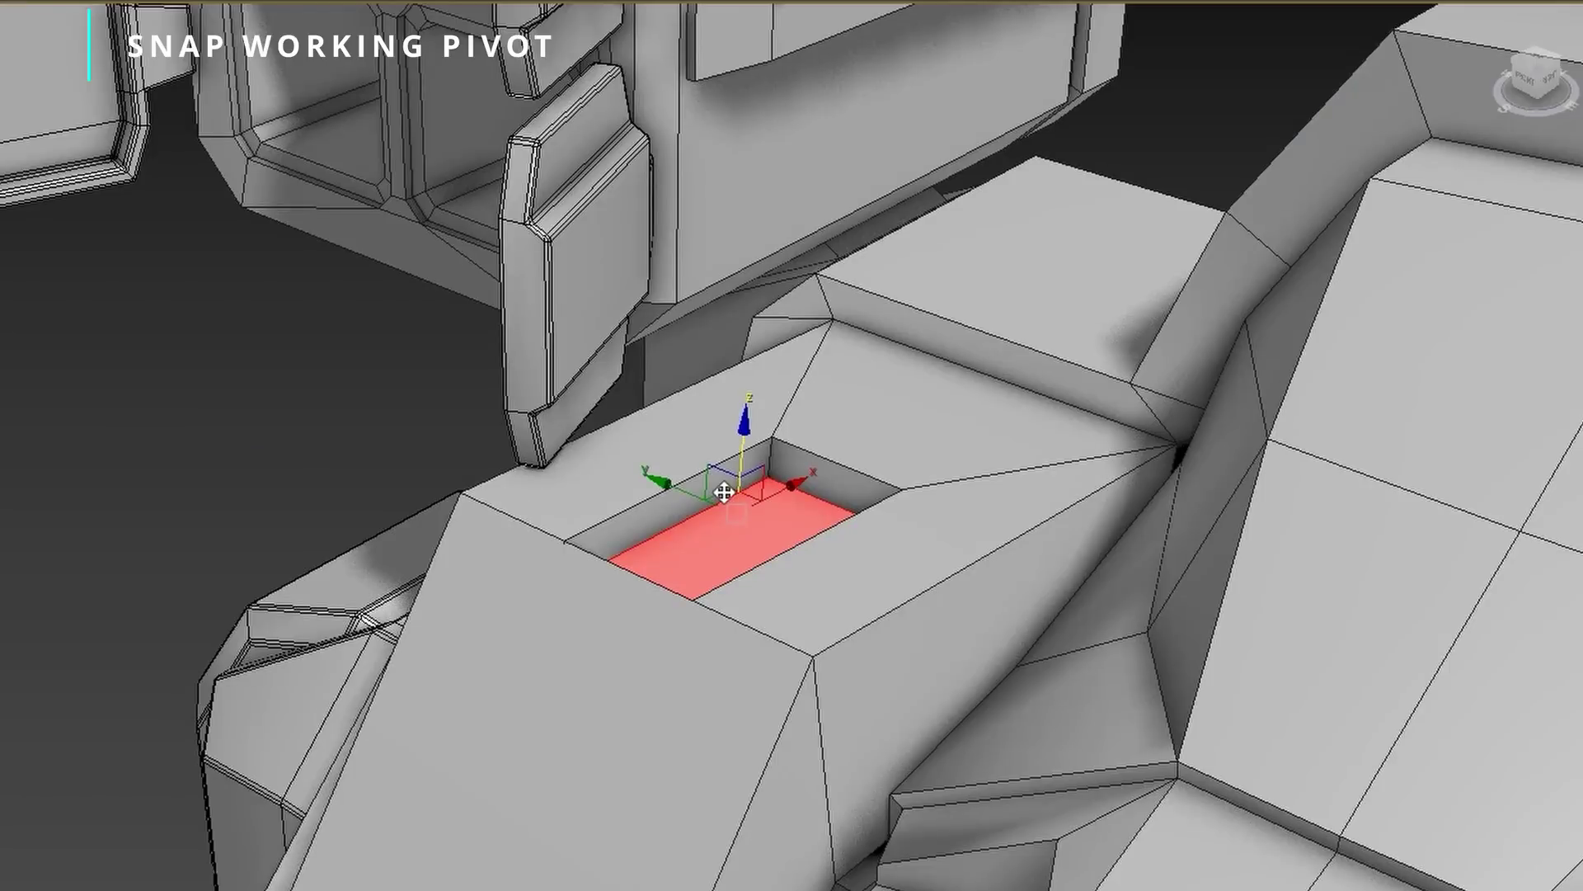
pyautogui.keyDown('alt'); pyautogui.moveTo(675, 572); pyautogui.dragTo(593, 502, button='middle'); pyautogui.keyUp('alt')
pyautogui.click(571, 494)
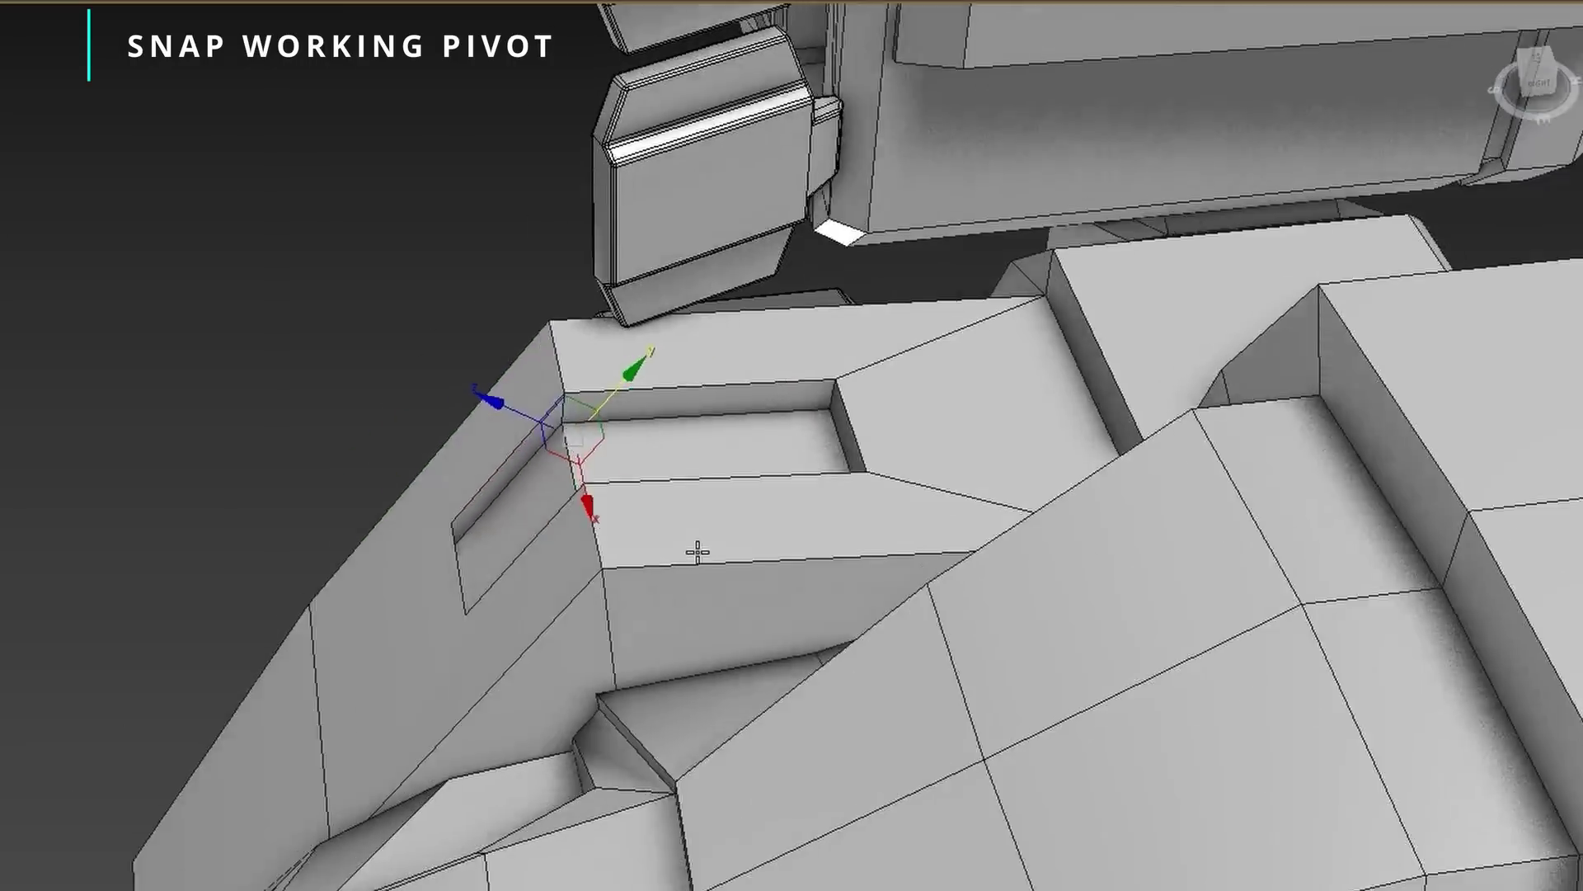
pyautogui.moveTo(700, 551); pyautogui.dragTo(780, 551, button='middle')
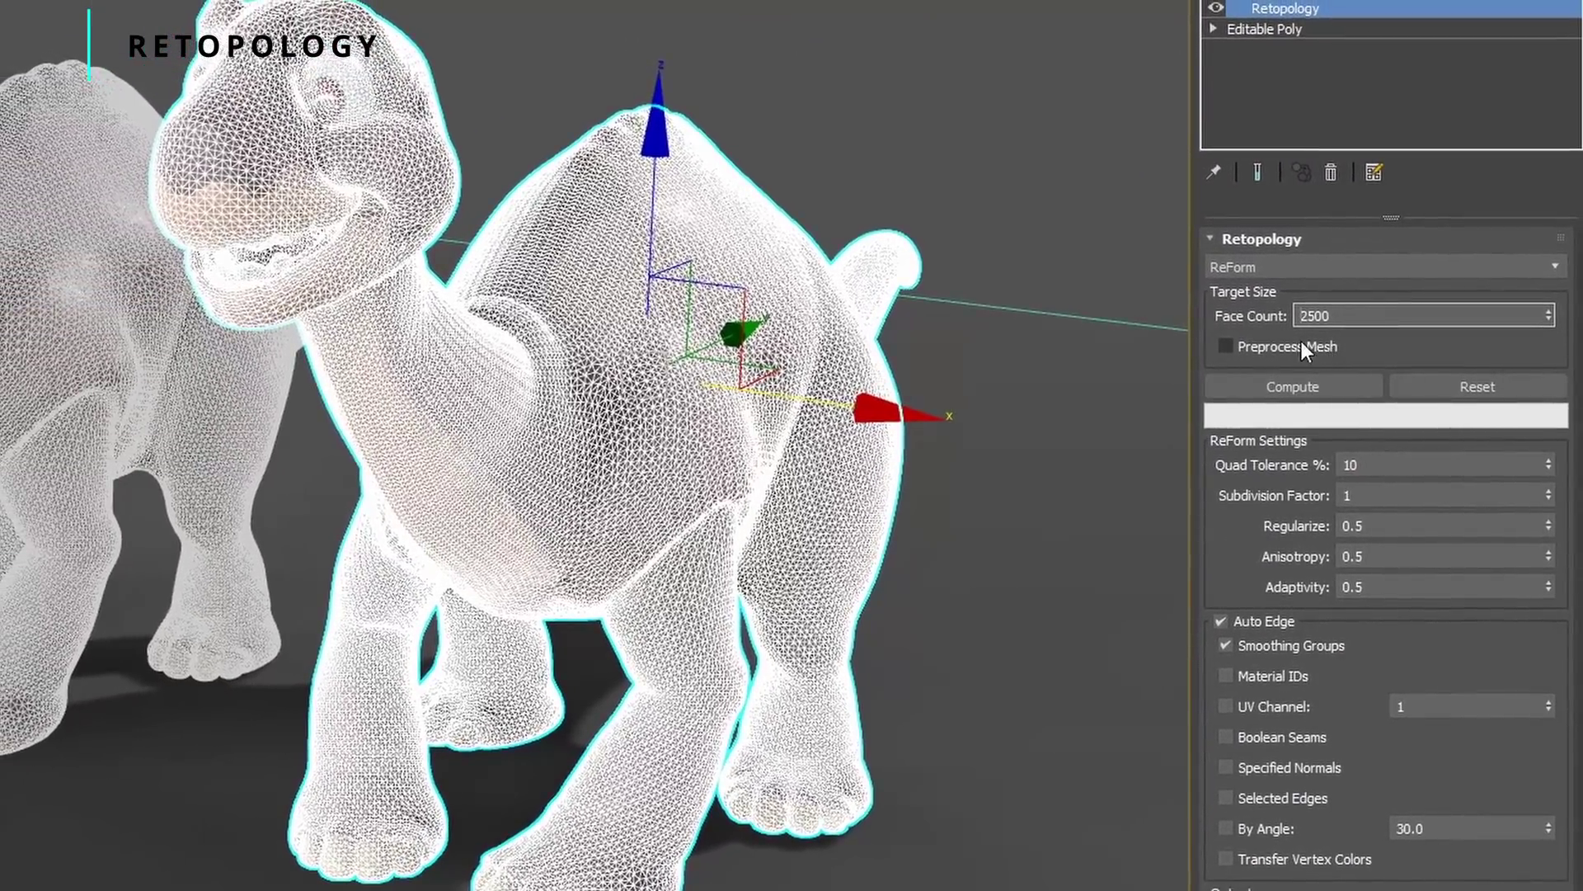
# Compute the 2500-face ReForm retopology with Preprocess Mesh and UV Channel enabled
pyautogui.click(1297, 381)
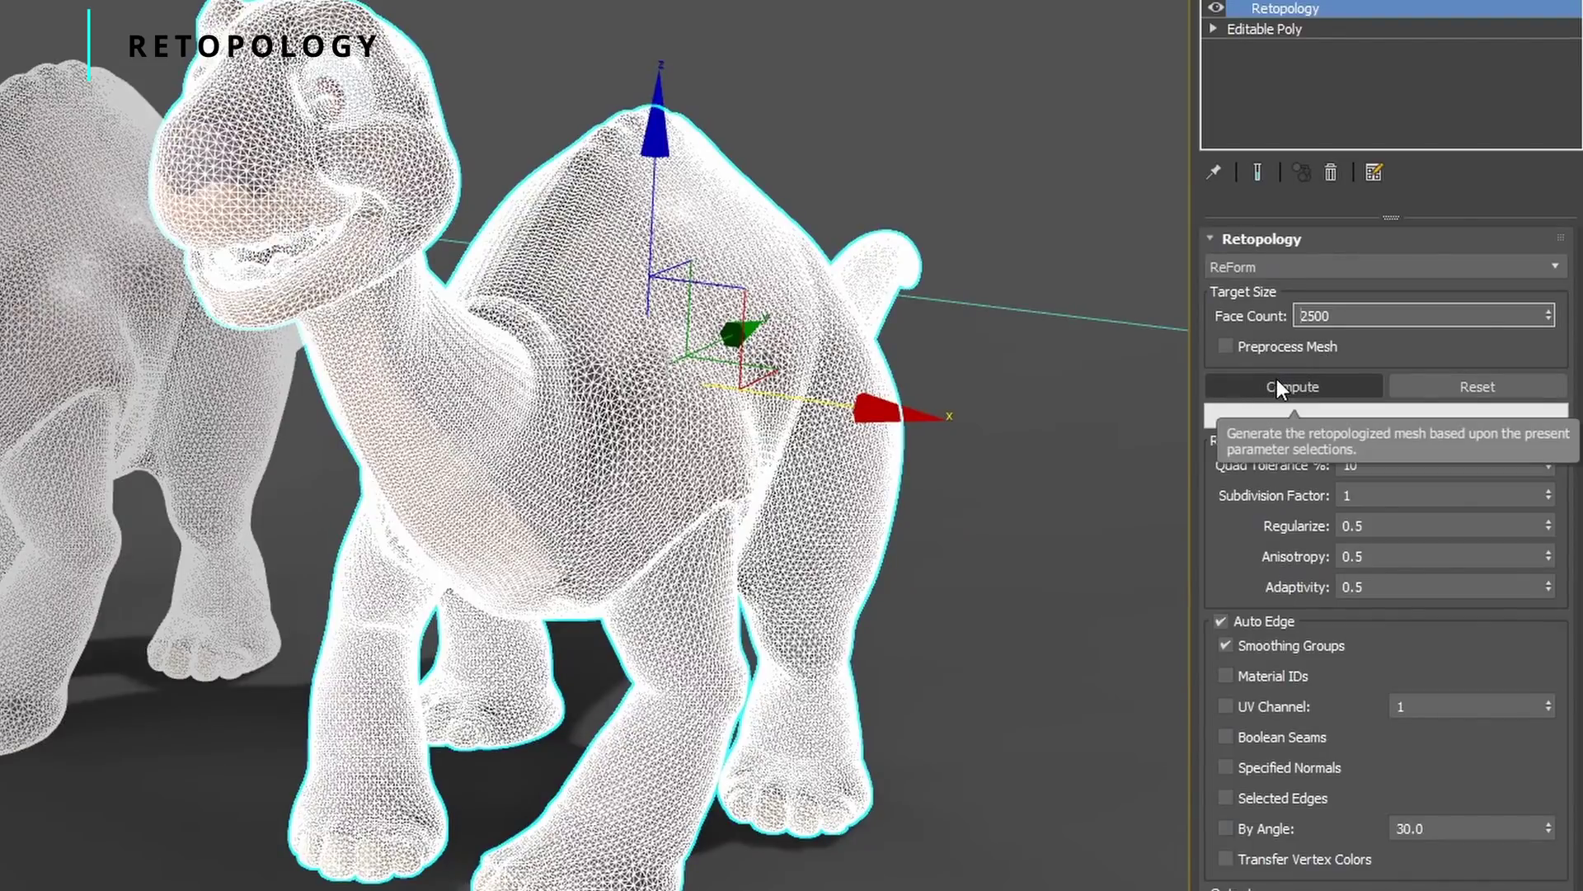
pyautogui.click(1250, 344)
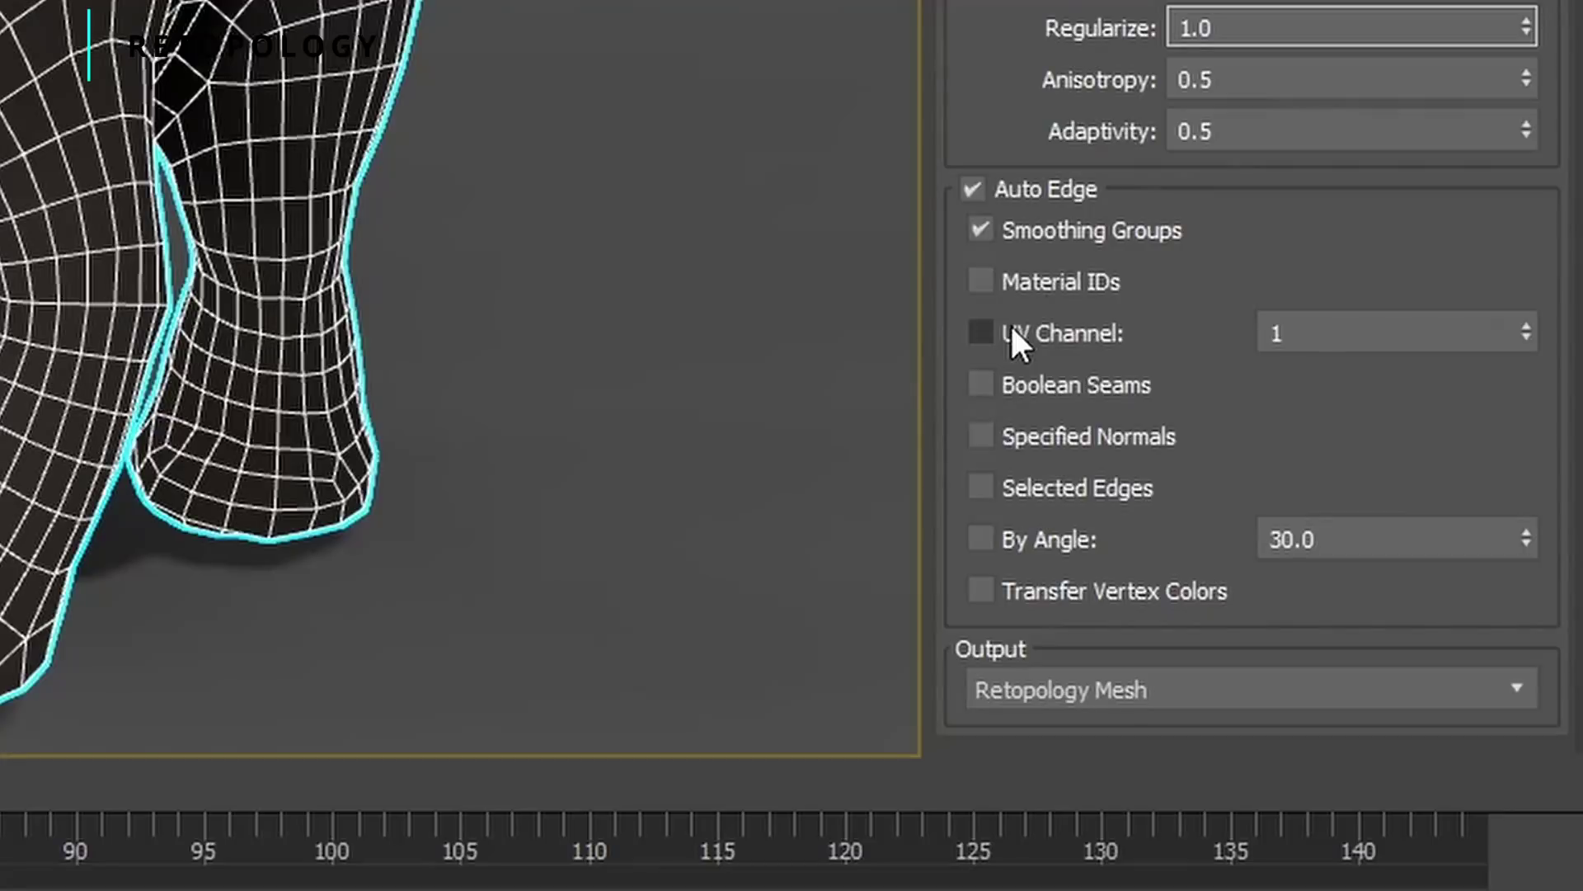
pyautogui.click(1243, 706)
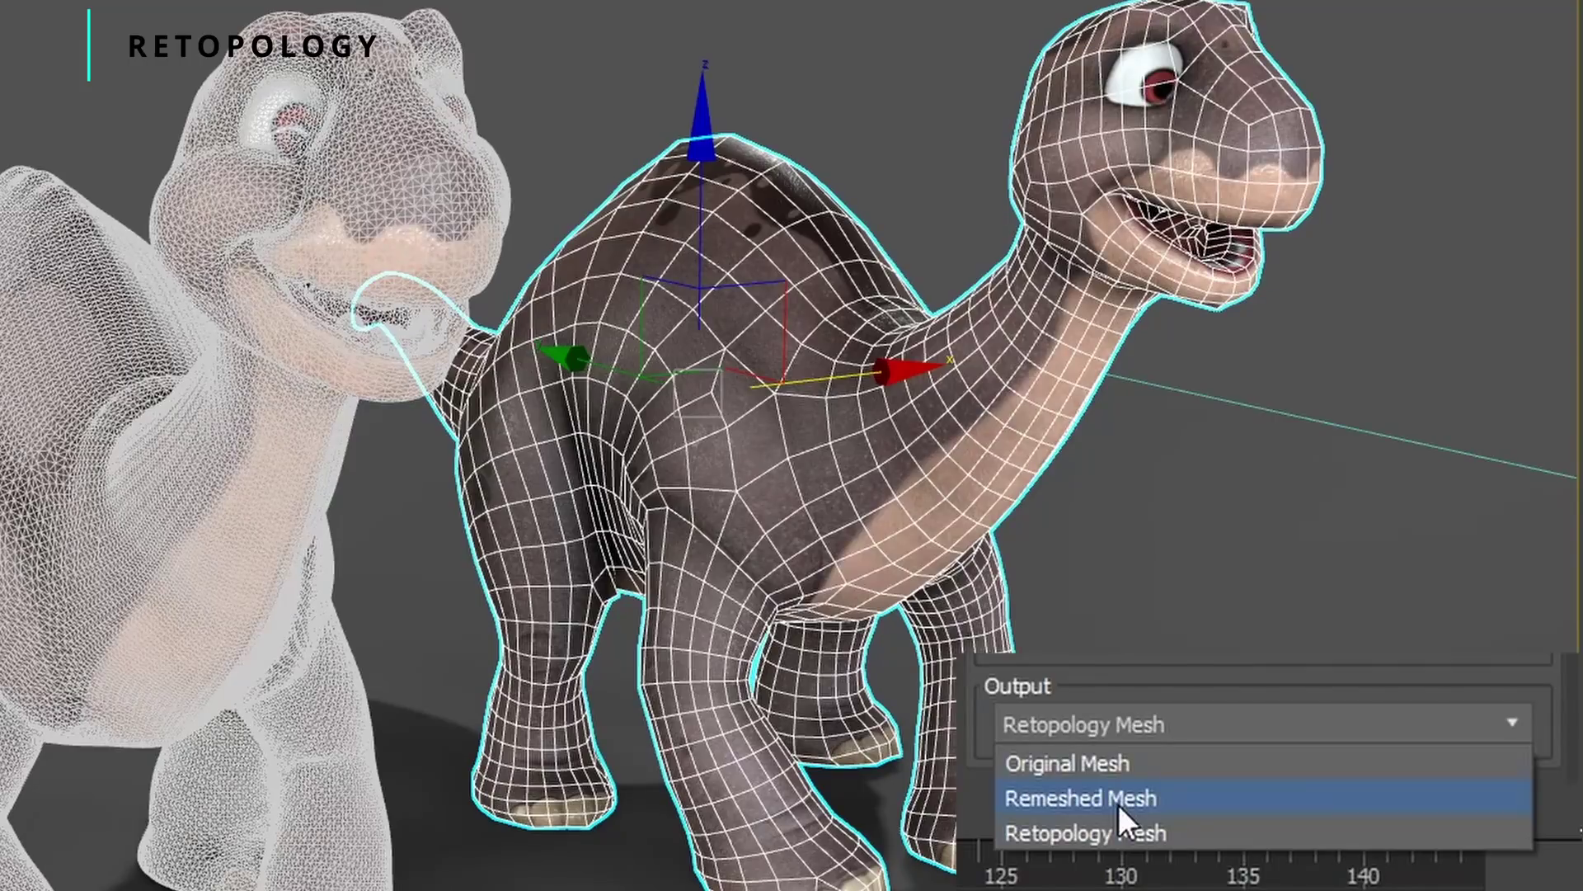
# Switch the output from the remeshed mesh to the Retopology Mesh
pyautogui.click(1118, 800)
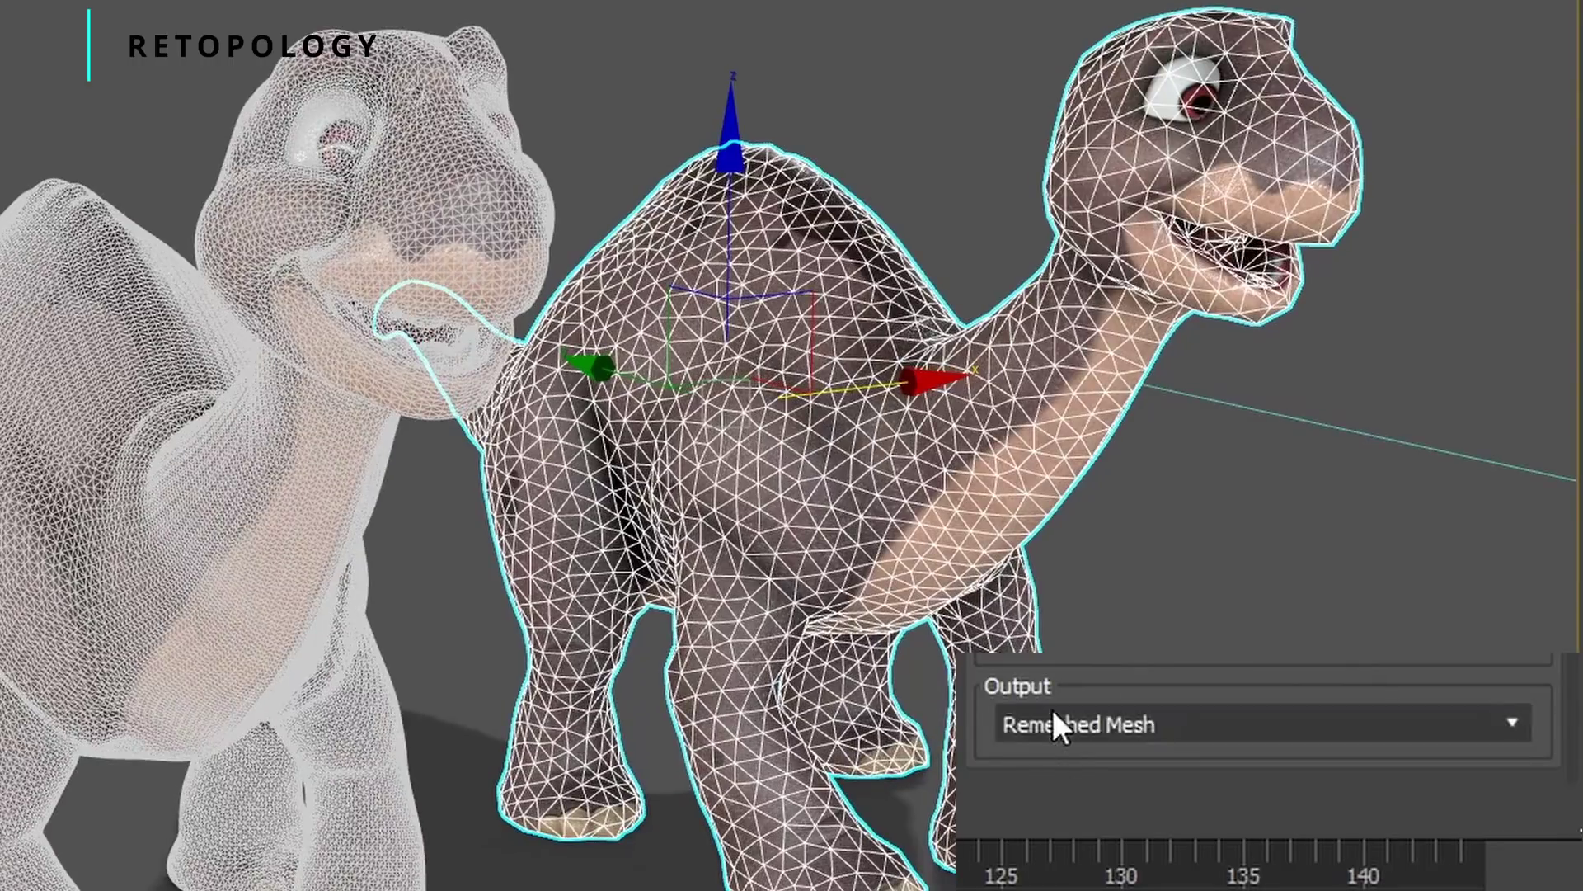
pyautogui.scroll(1, 1052, 709)
pyautogui.click(1135, 717)
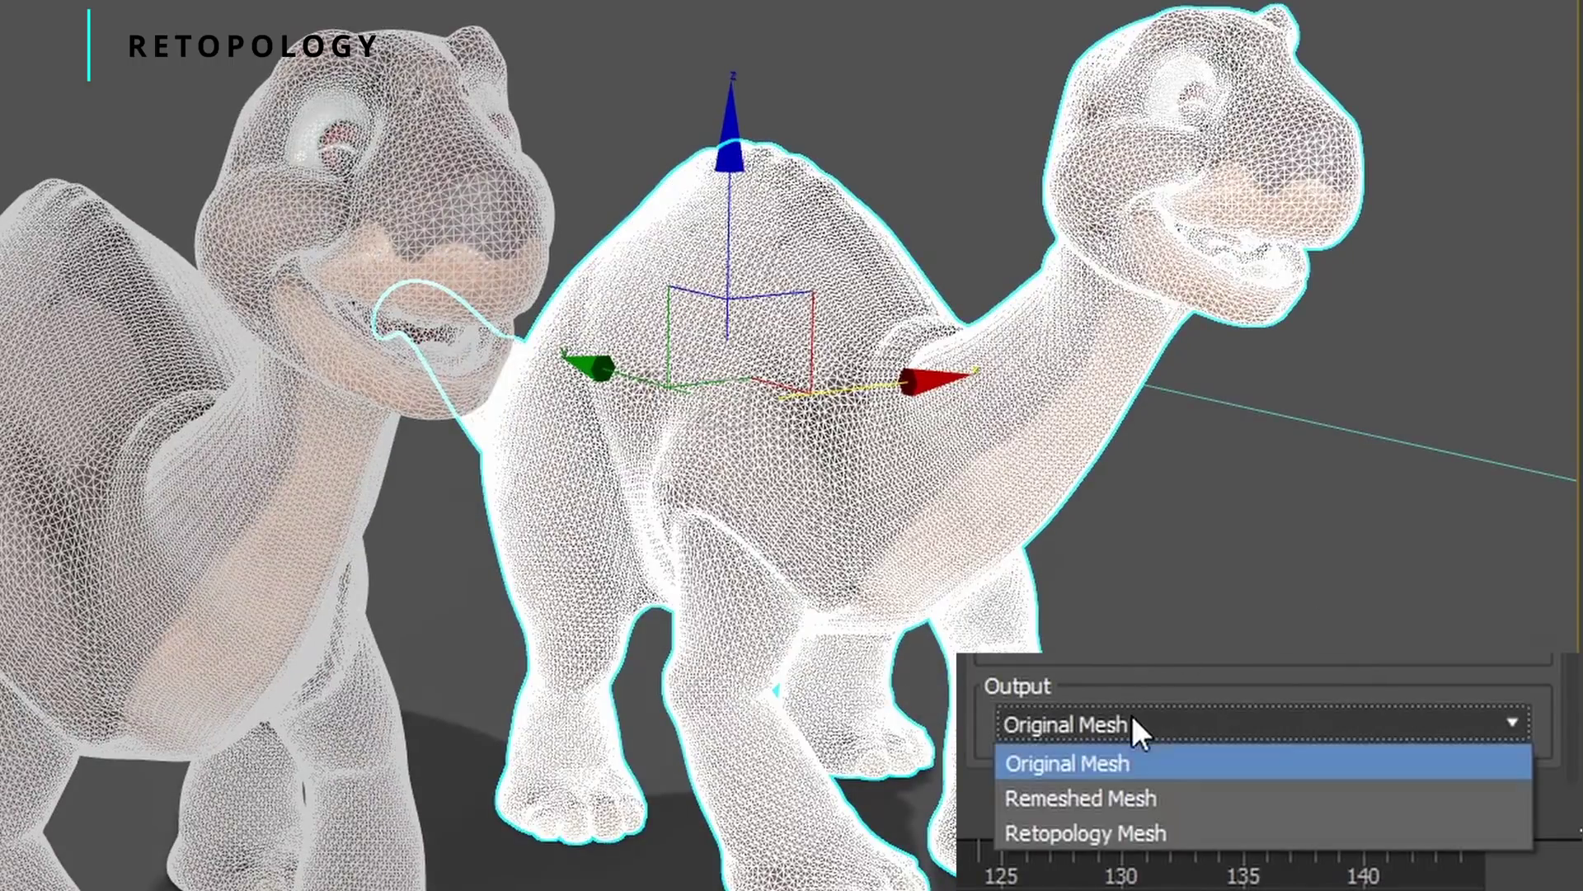
pyautogui.click(1055, 832)
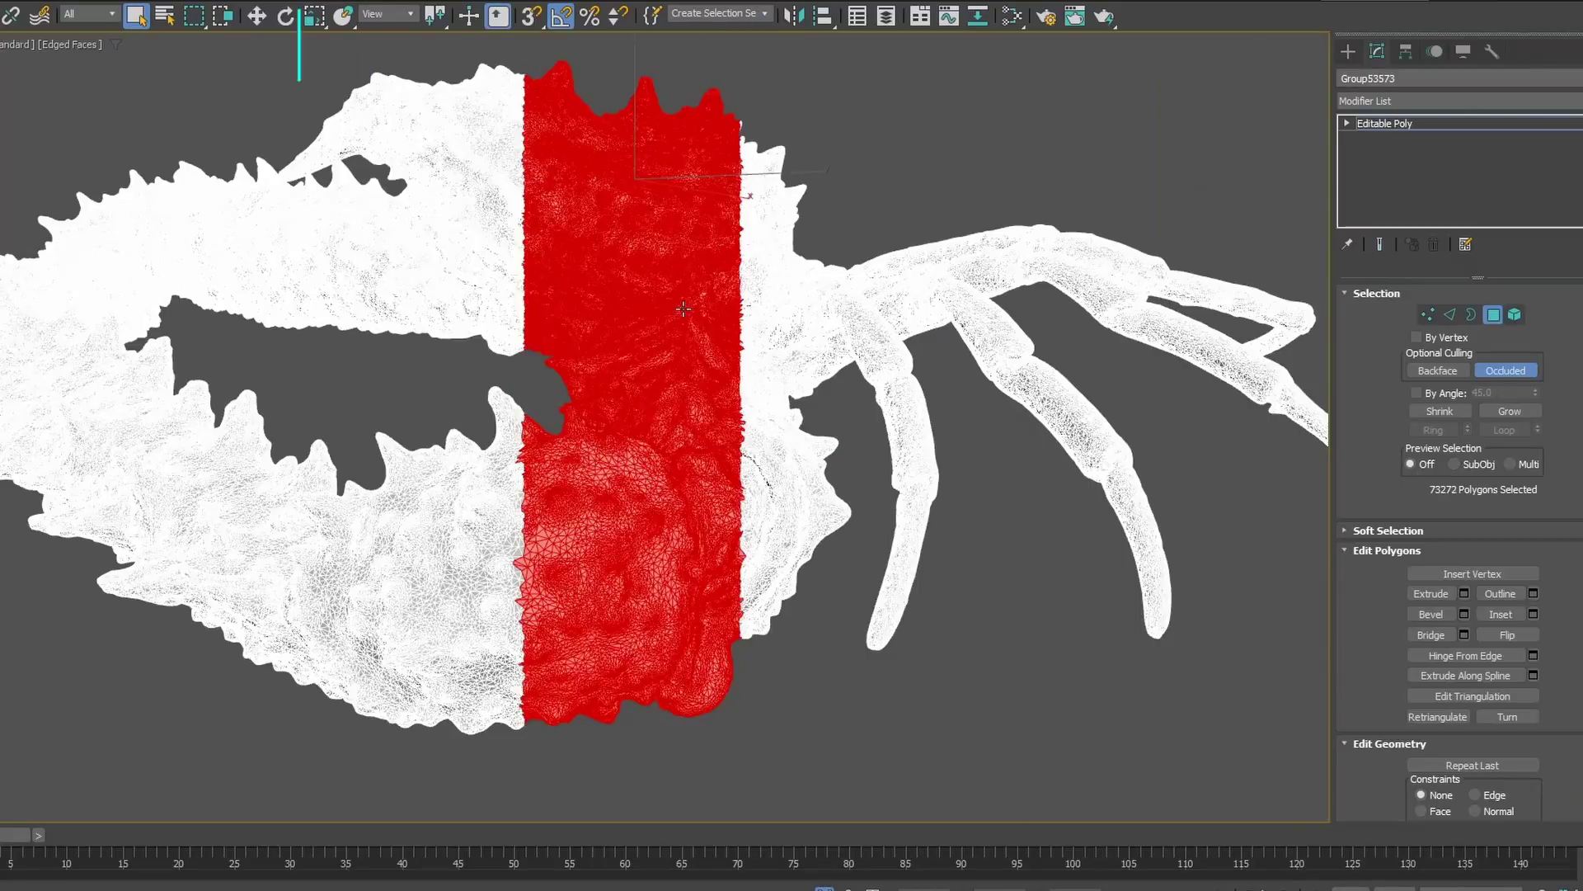
# Clear the crab's red polygon selection, select a narrow polygon strip, and zoom the view
pyautogui.keyDown('alt'); pyautogui.moveTo(684, 309); pyautogui.dragTo(816, 331, button='middle'); pyautogui.keyUp('alt')
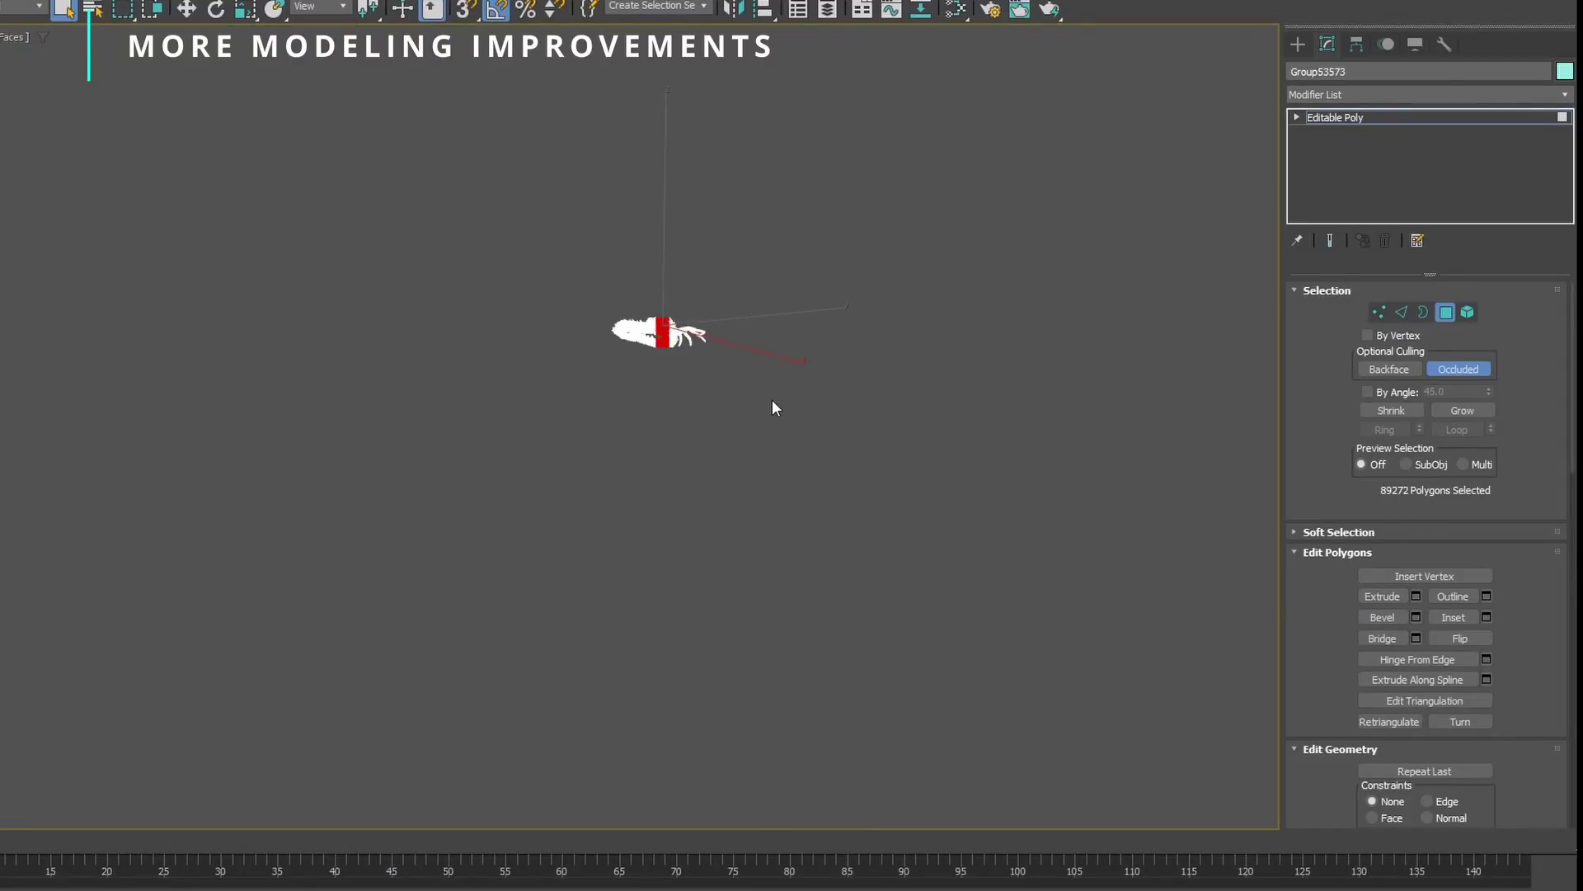
pyautogui.click(730, 391)
pyautogui.moveTo(695, 363); pyautogui.dragTo(672, 399)
pyautogui.scroll(4, 672, 338)
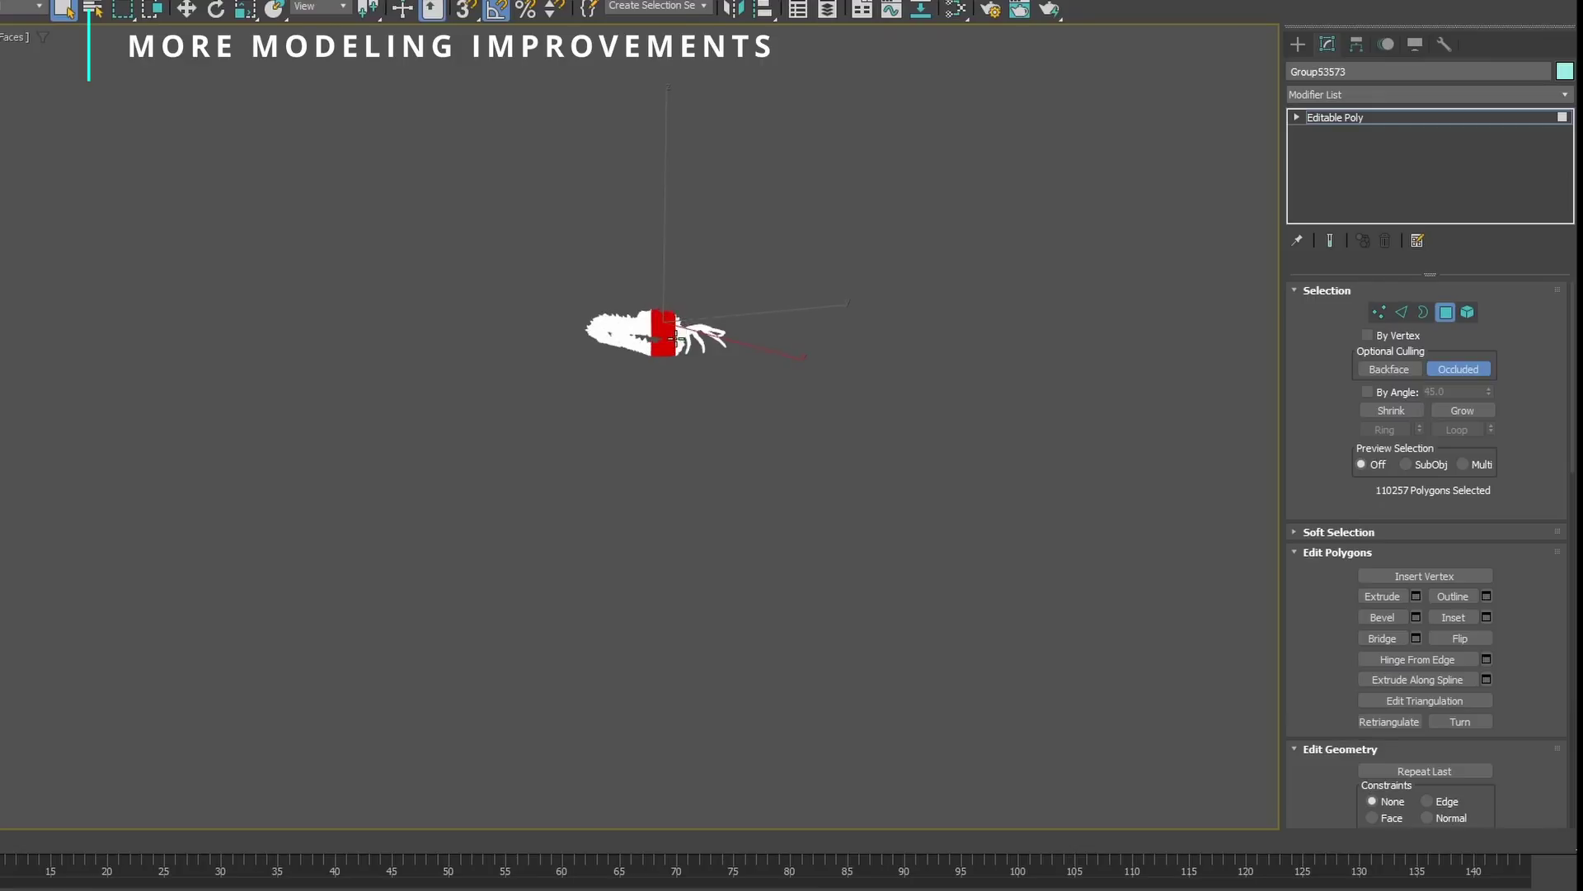
pyautogui.scroll(6, 672, 338)
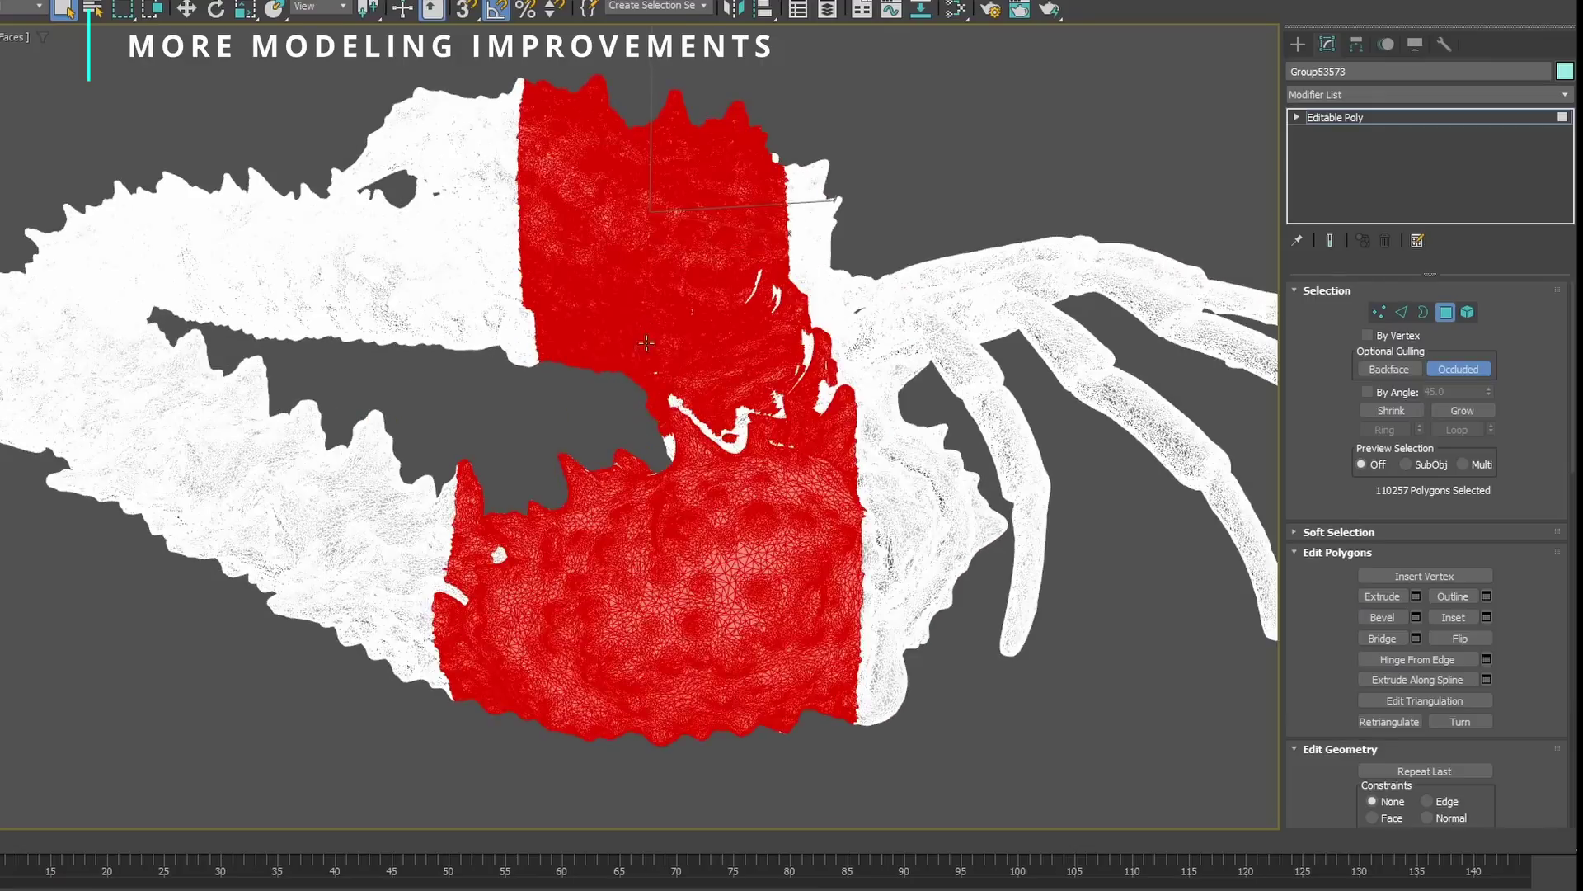
pyautogui.scroll(8, 647, 343)
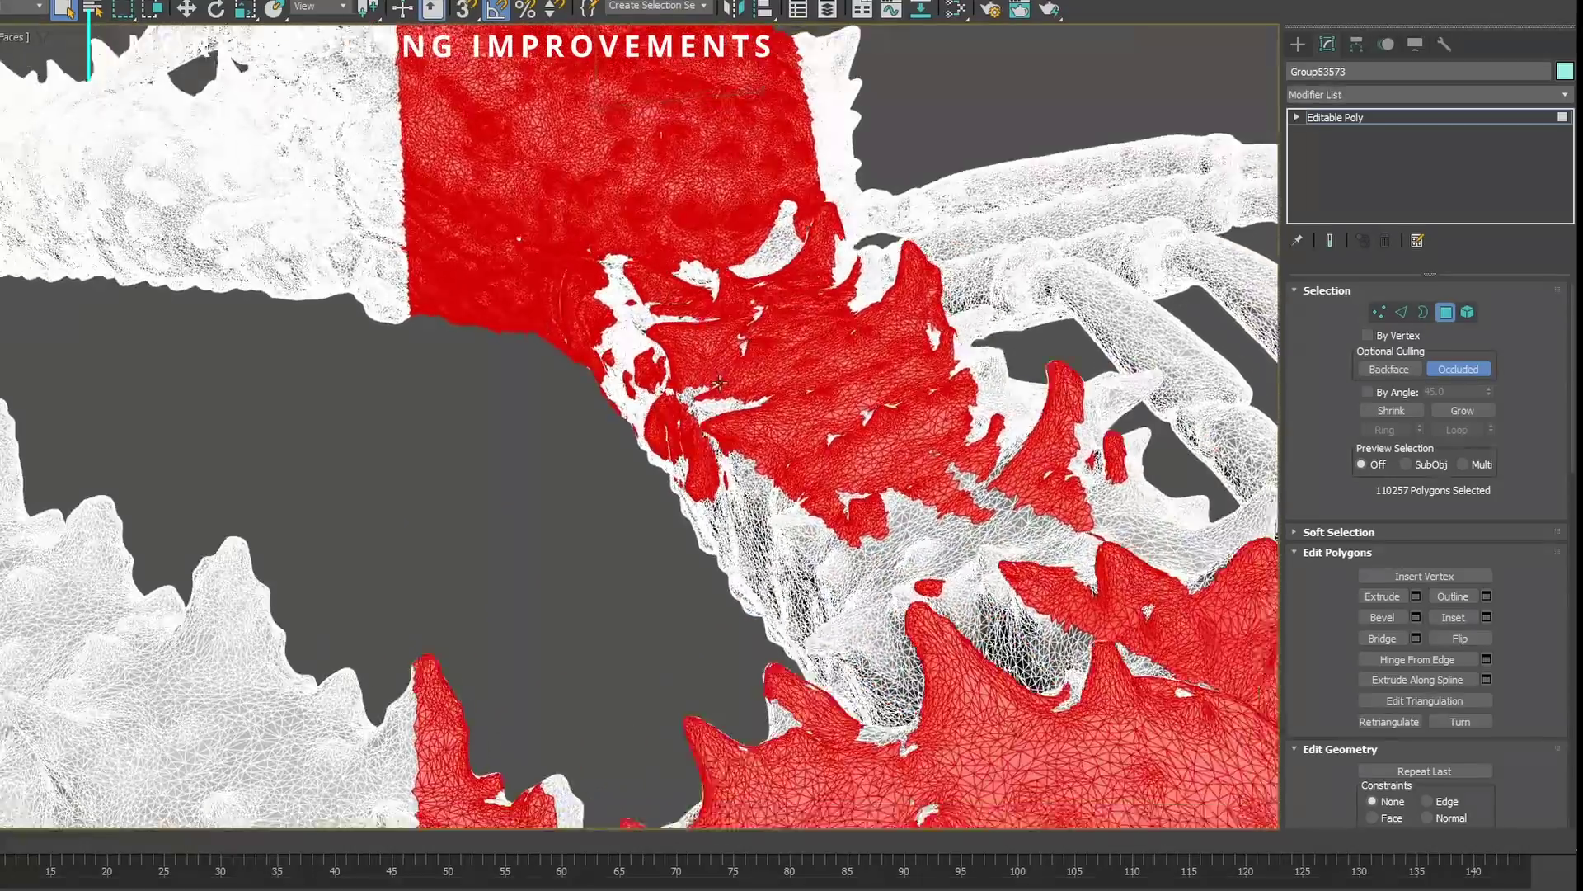
pyautogui.scroll(-8, 720, 382)
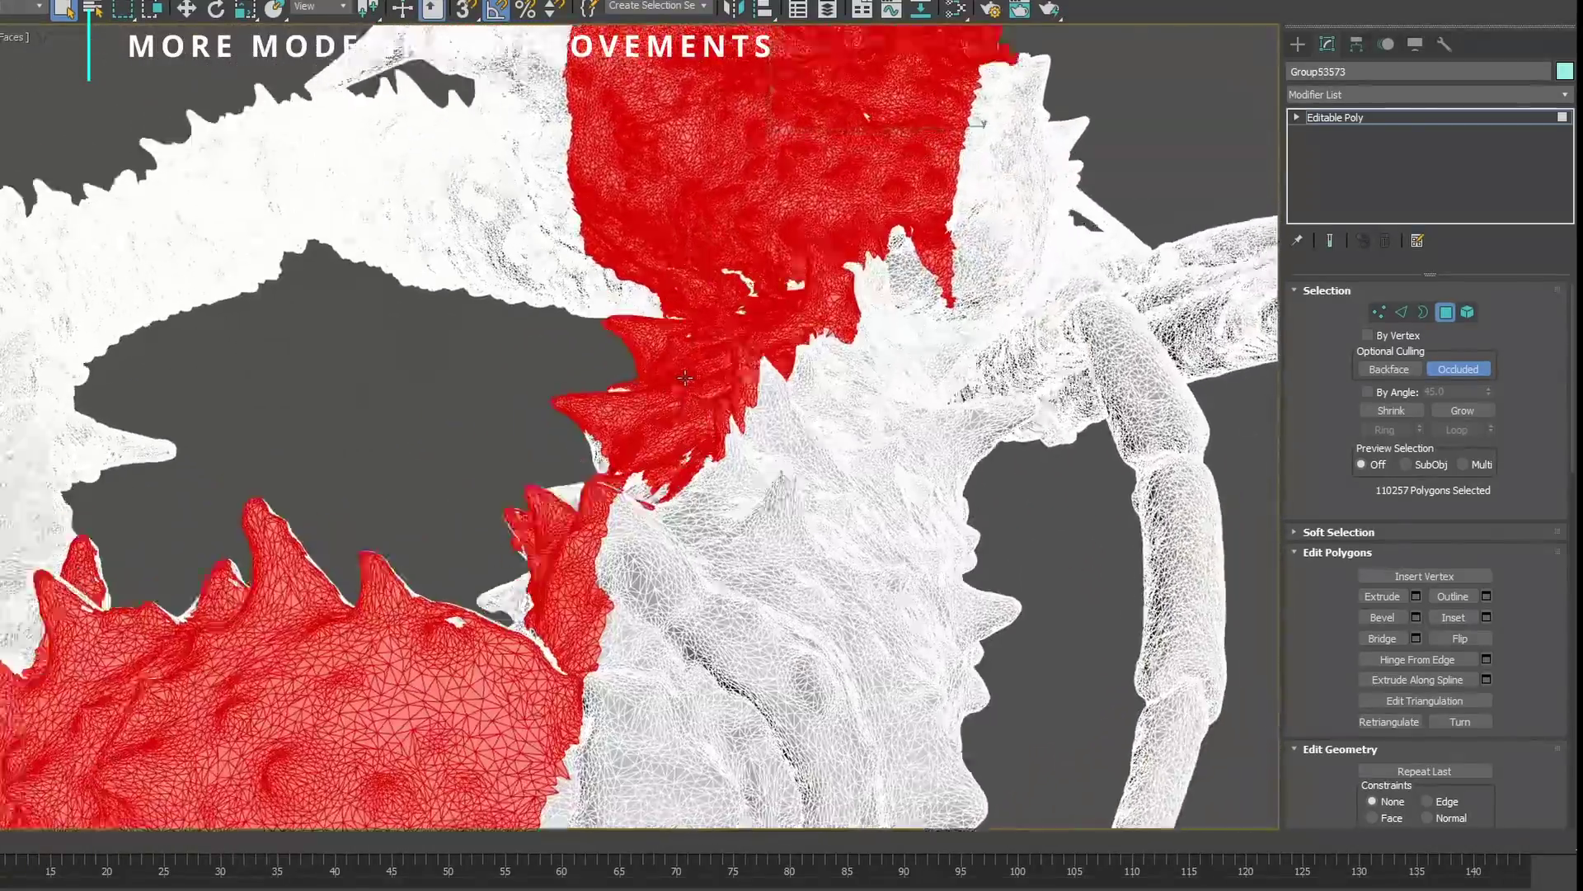
pyautogui.scroll(-3, 686, 378)
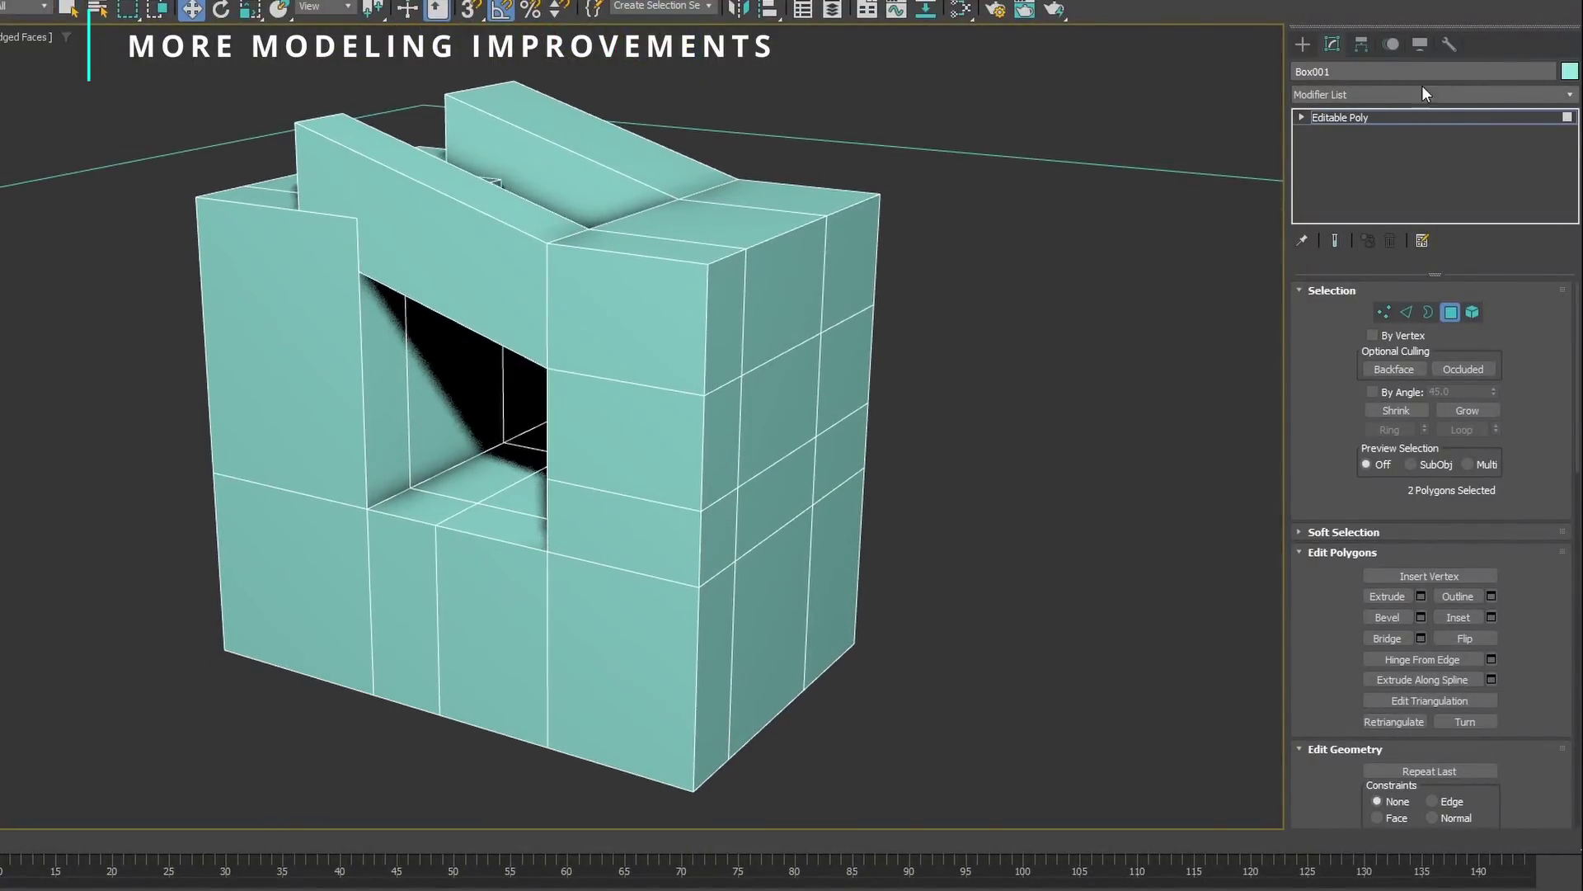
# Add an Edit Poly modifier to Box001 and delete a right-side polygon to open a hole
pyautogui.click(1380, 117)
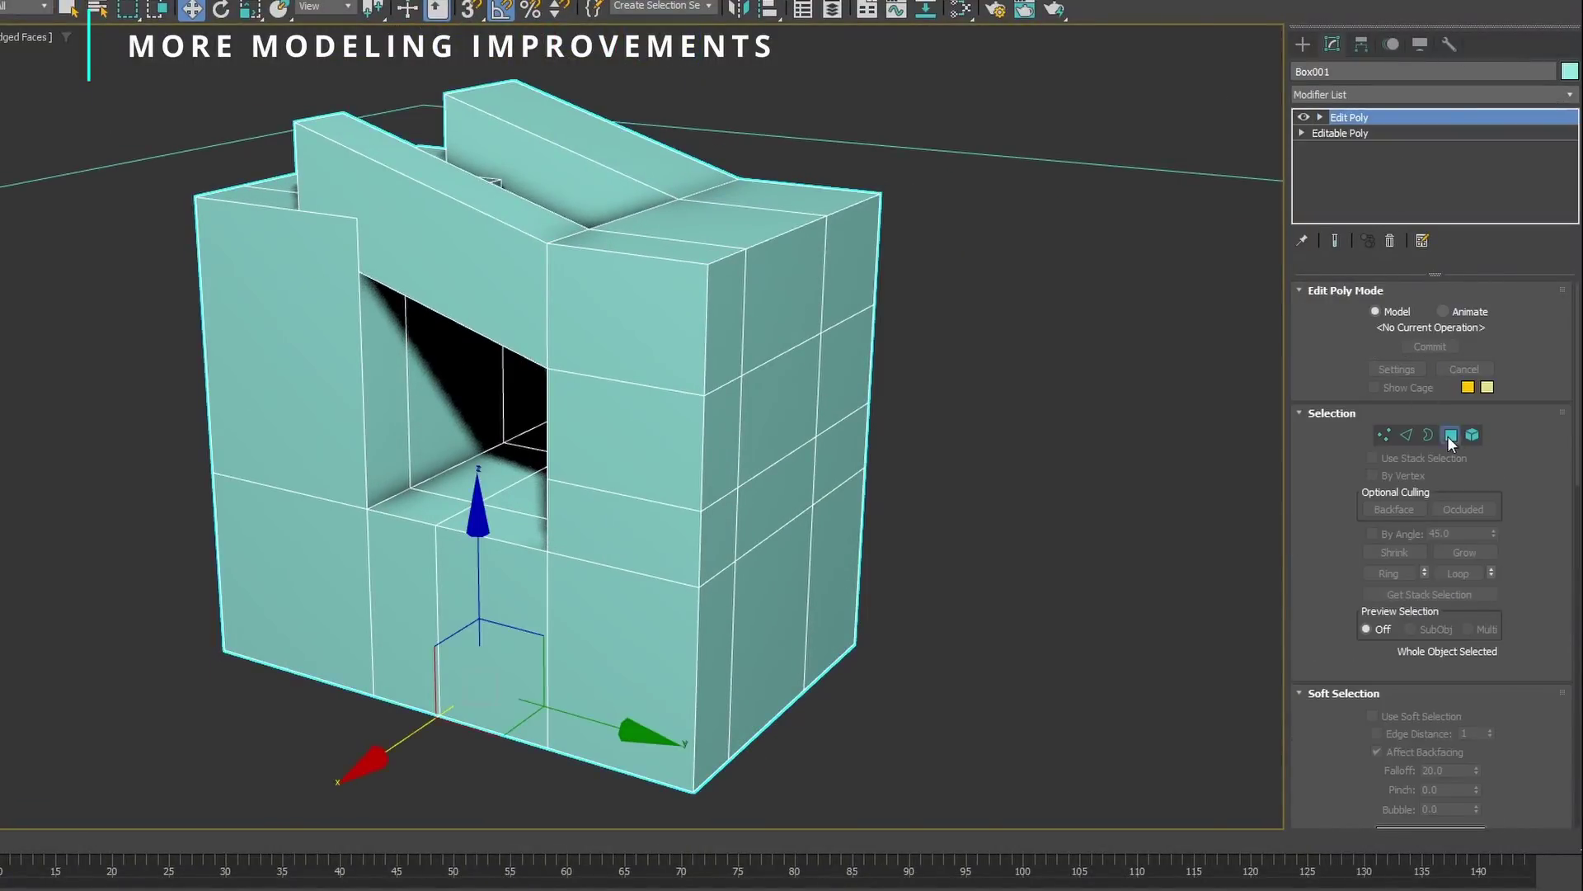
pyautogui.click(1452, 436)
pyautogui.click(779, 386)
pyautogui.press('Delete')
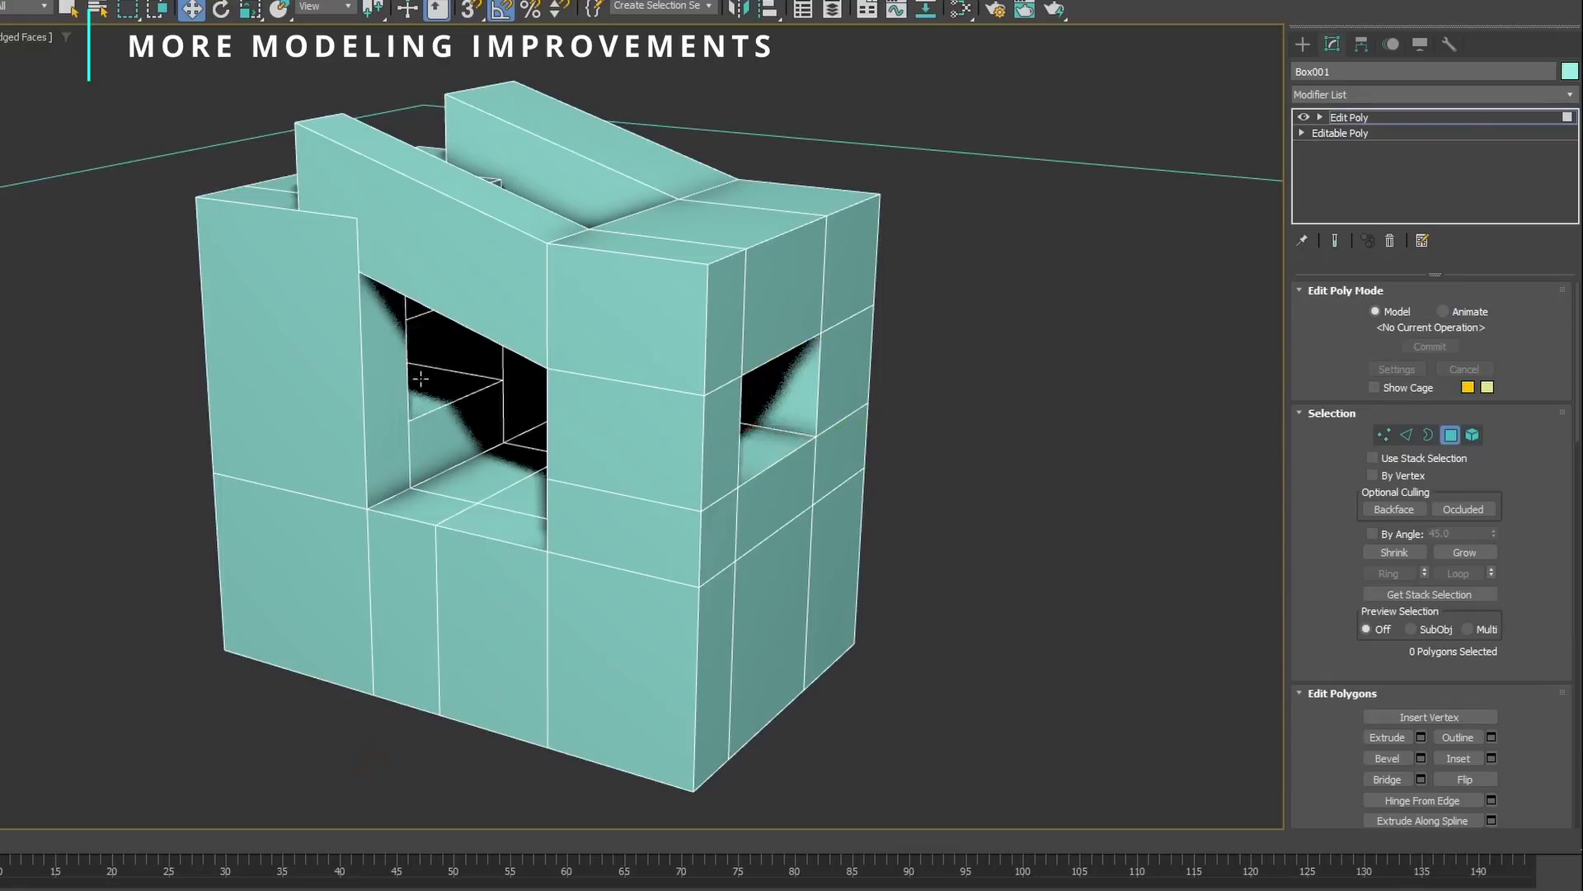
pyautogui.moveTo(421, 379)
pyautogui.keyDown('alt'); pyautogui.mouseDown(button='middle')
pyautogui.moveTo(629, 354)
pyautogui.moveTo(647, 375)
pyautogui.moveTo(587, 387)
pyautogui.moveTo(407, 356)
pyautogui.mouseUp(button='middle'); pyautogui.keyUp('alt')
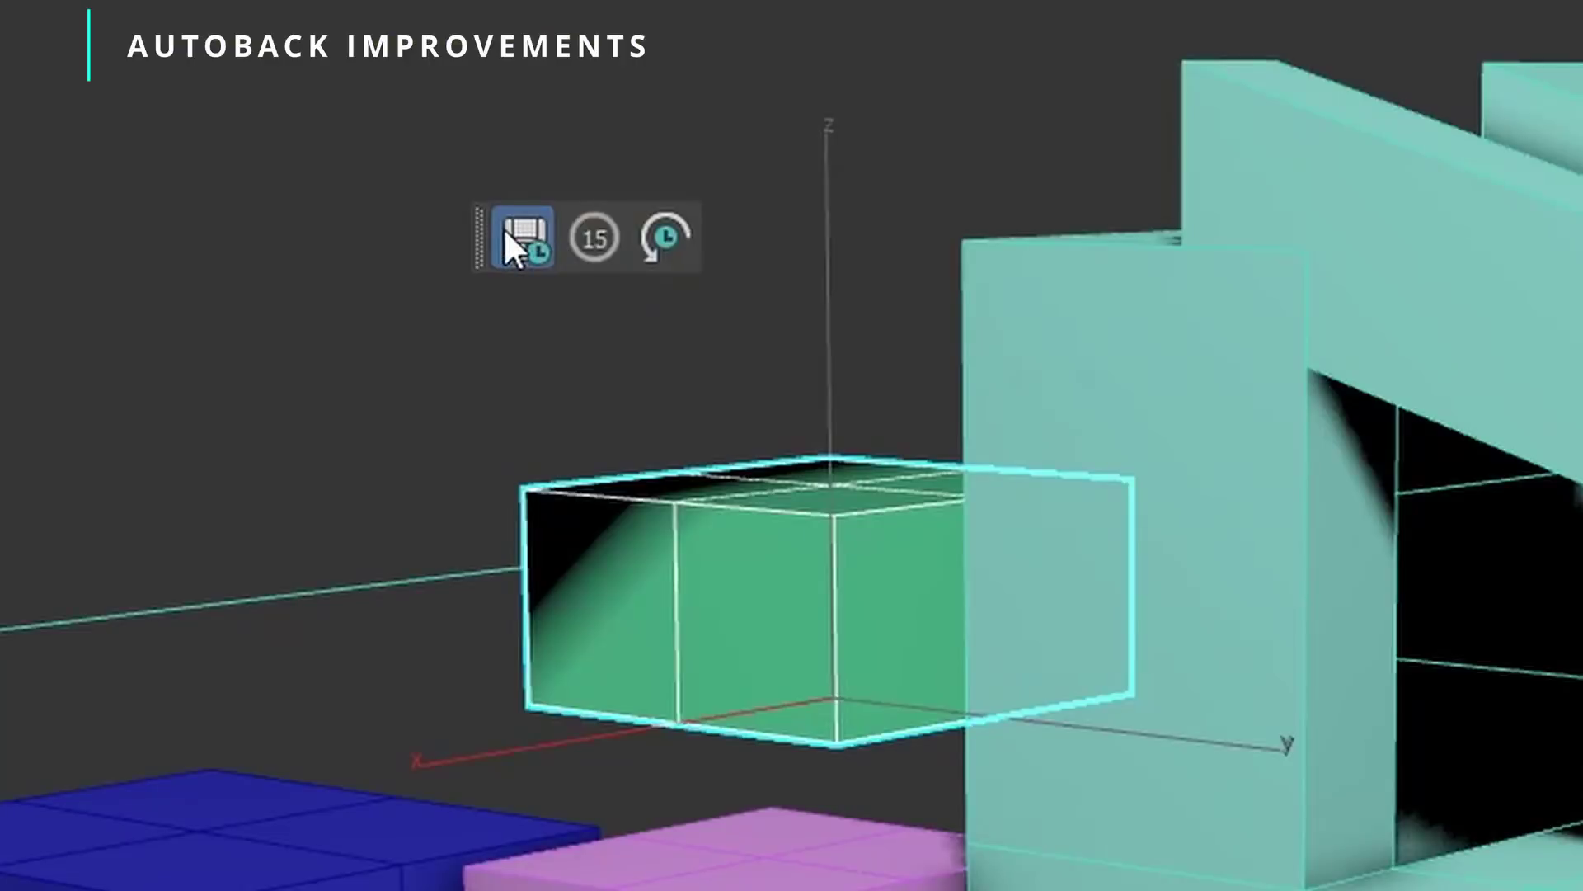
# Save an autobackup immediately, move the dinosaur right, and create pink and blue boxes
pyautogui.click(505, 233)
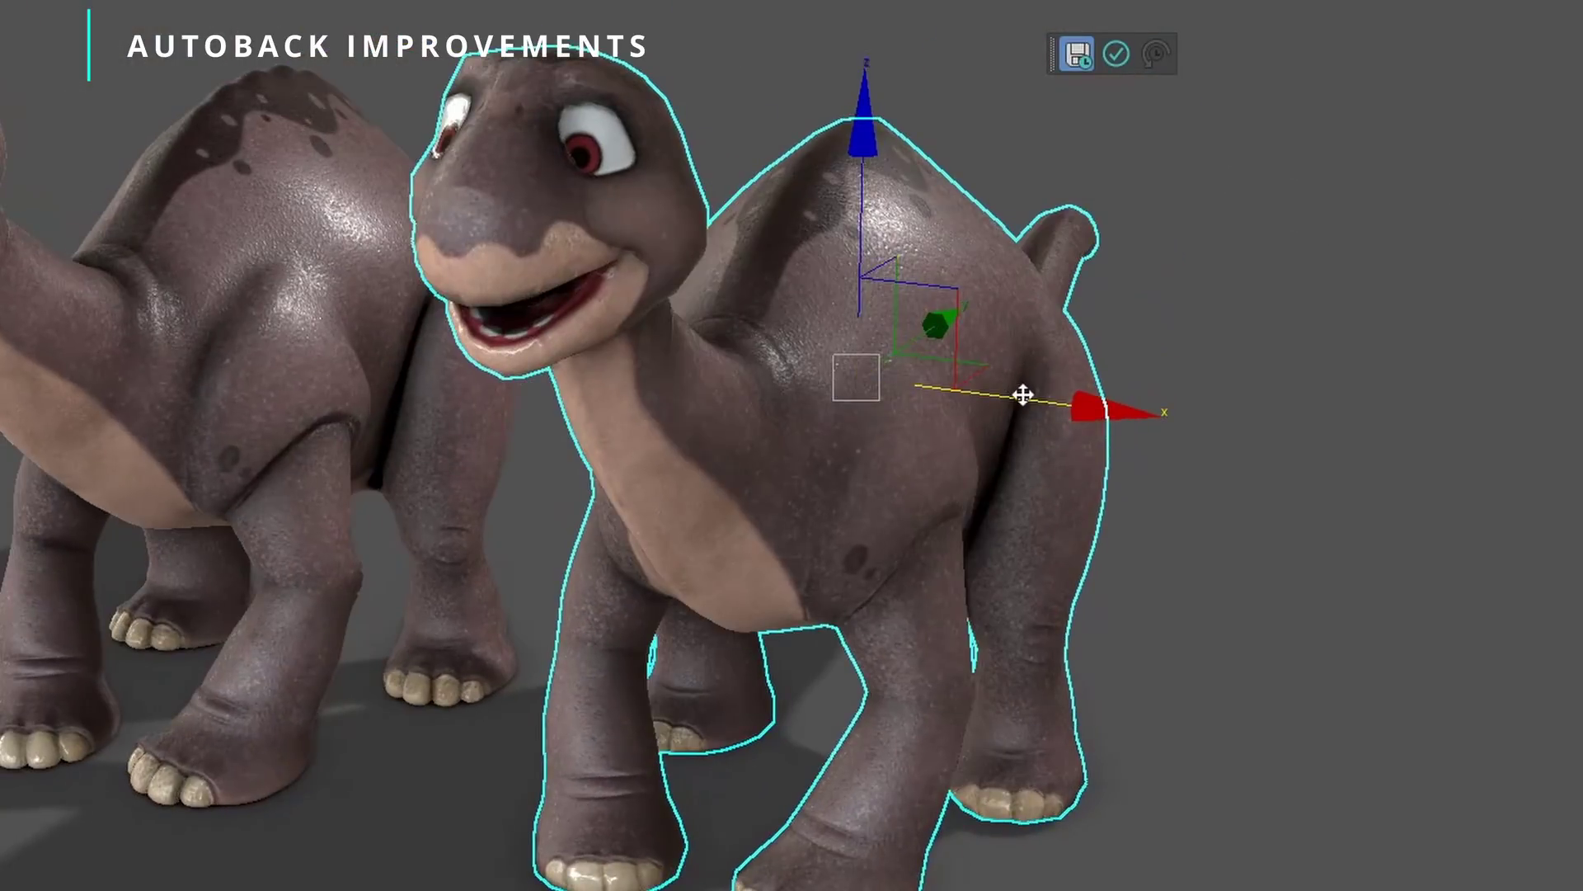
pyautogui.moveTo(1022, 395); pyautogui.dragTo(1061, 400)
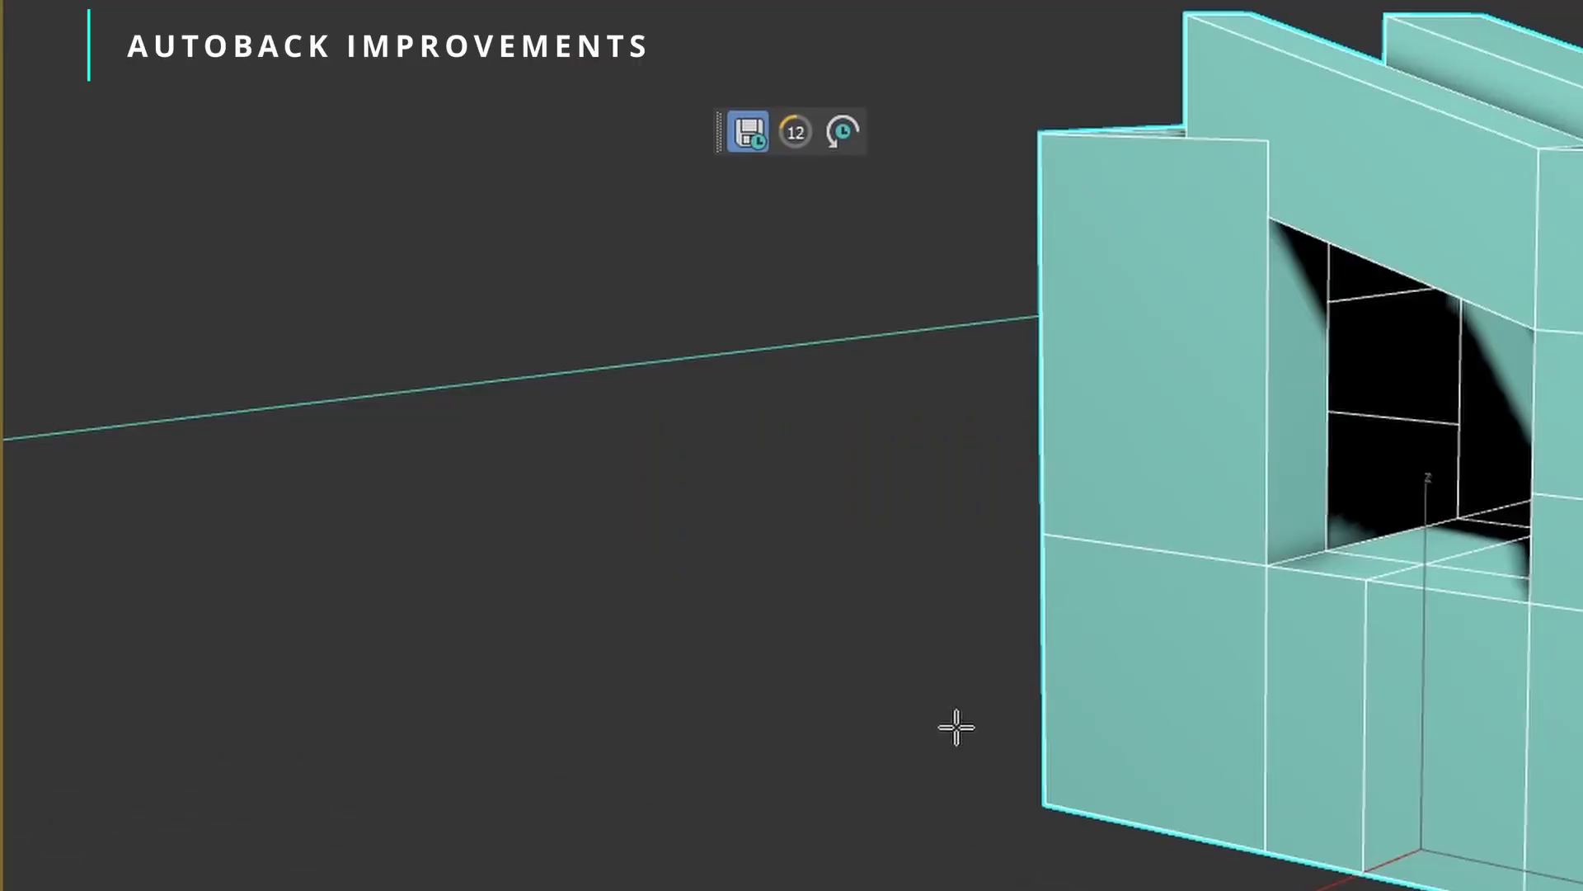
pyautogui.moveTo(957, 727); pyautogui.dragTo(912, 846)
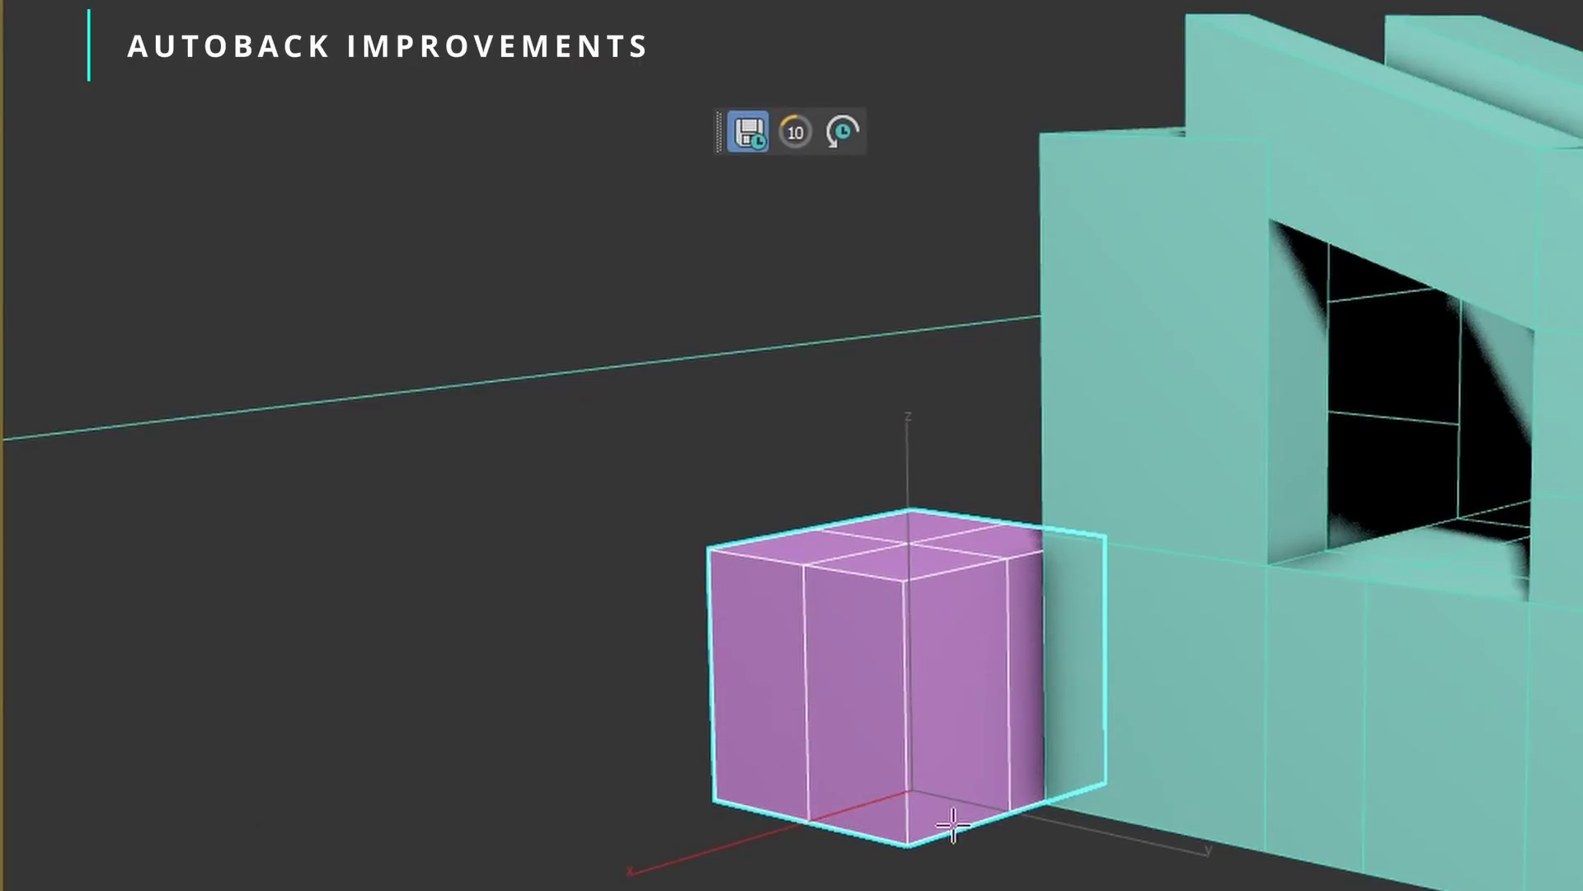
pyautogui.moveTo(569, 722); pyautogui.dragTo(532, 839)
pyautogui.click(573, 614)
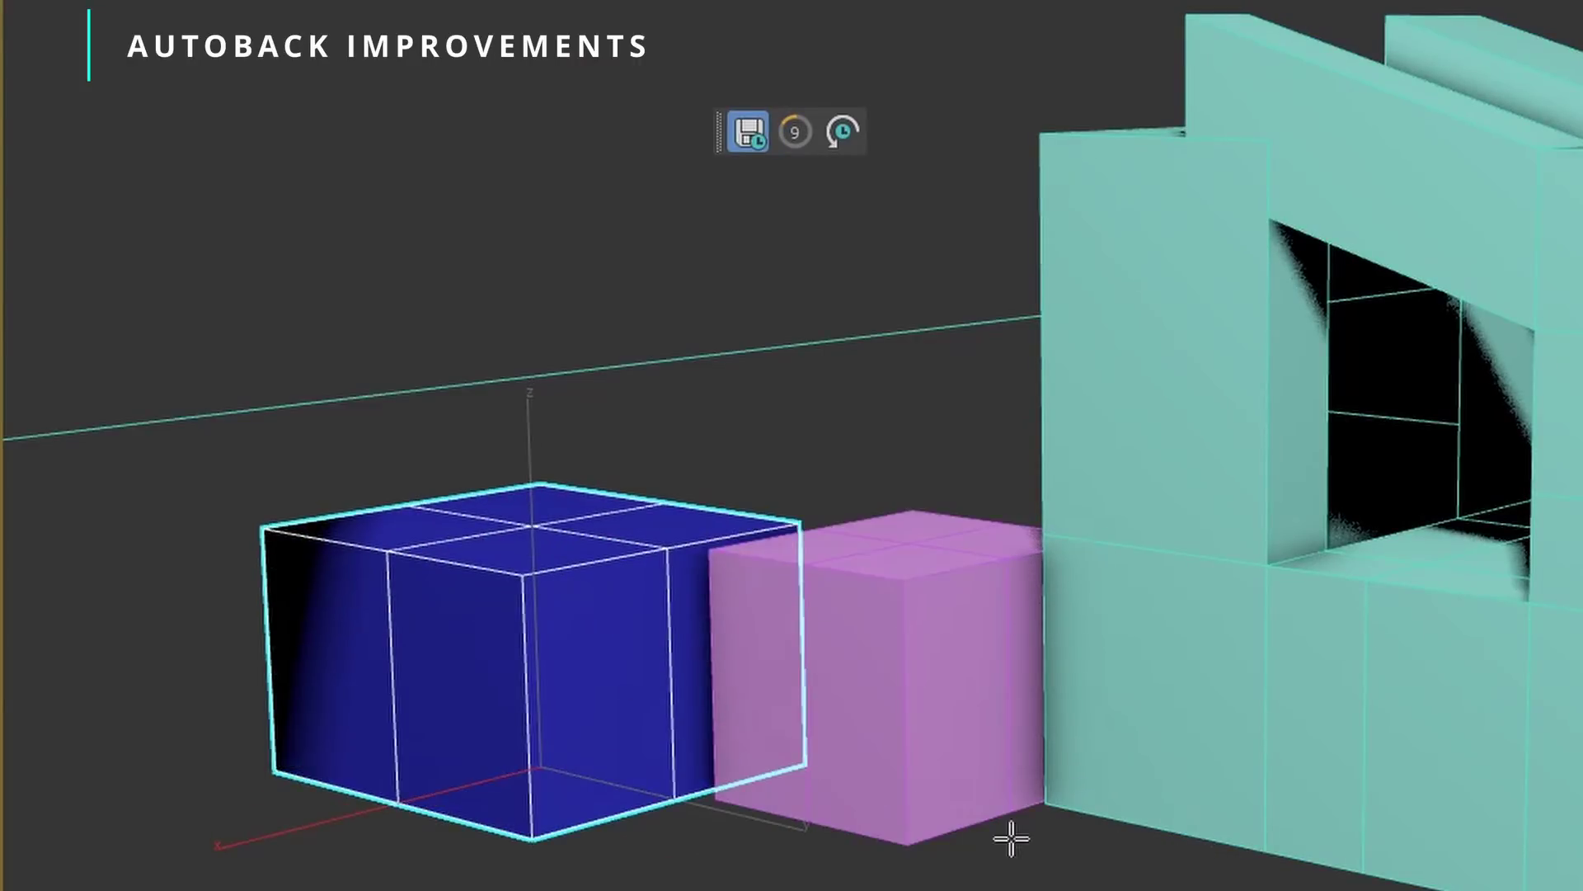
# Create a green box and another box, then open the Autobackup preferences
pyautogui.moveTo(1061, 829); pyautogui.dragTo(1072, 887)
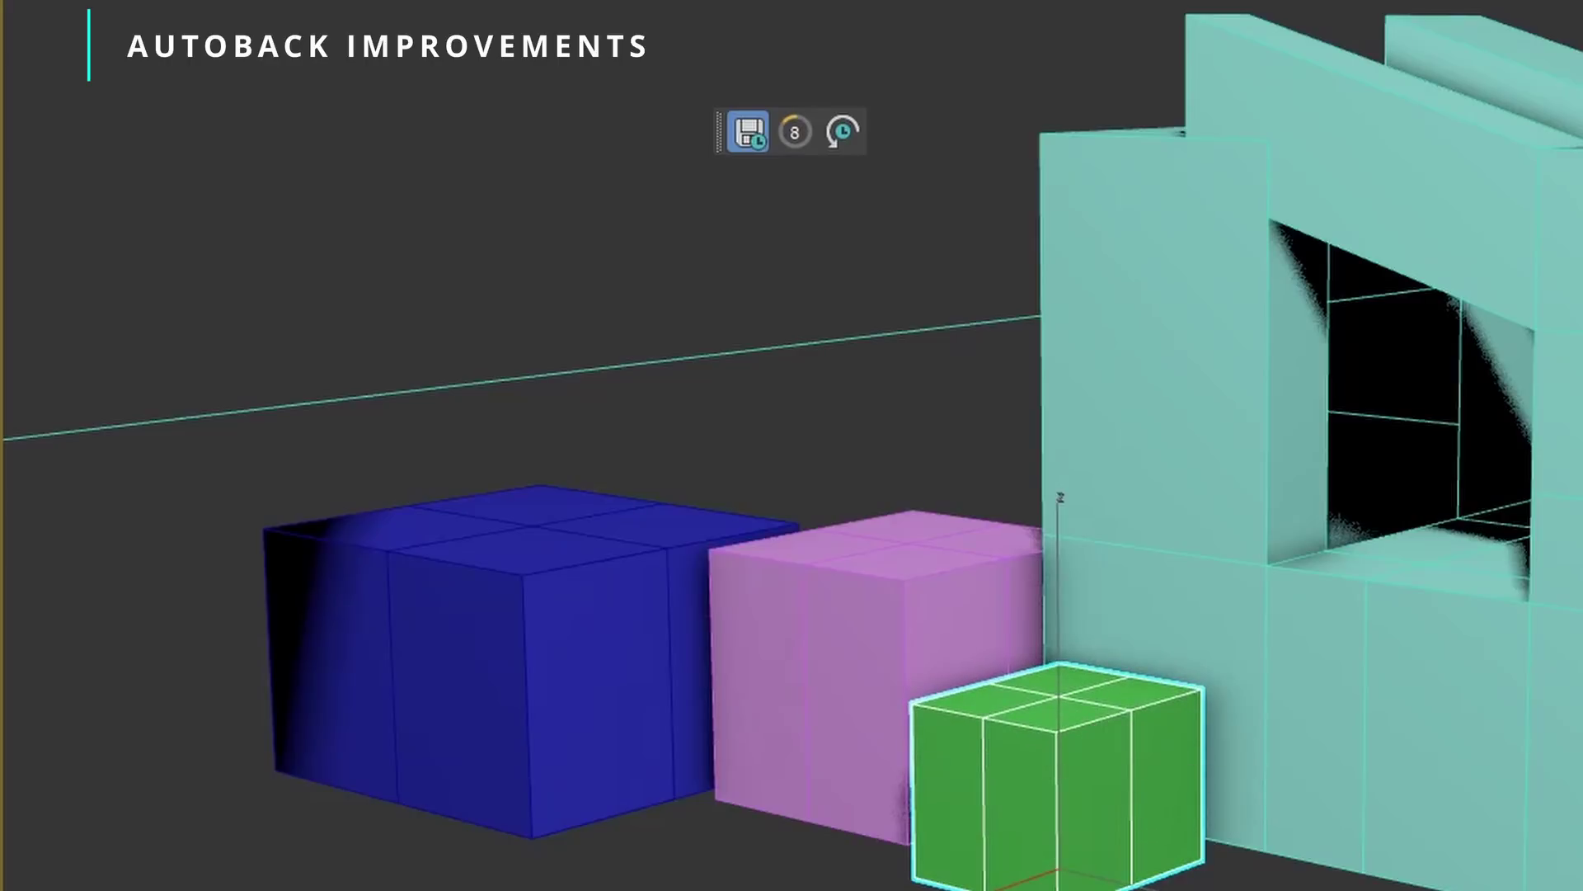
pyautogui.hotkey('ctrl', 'd')
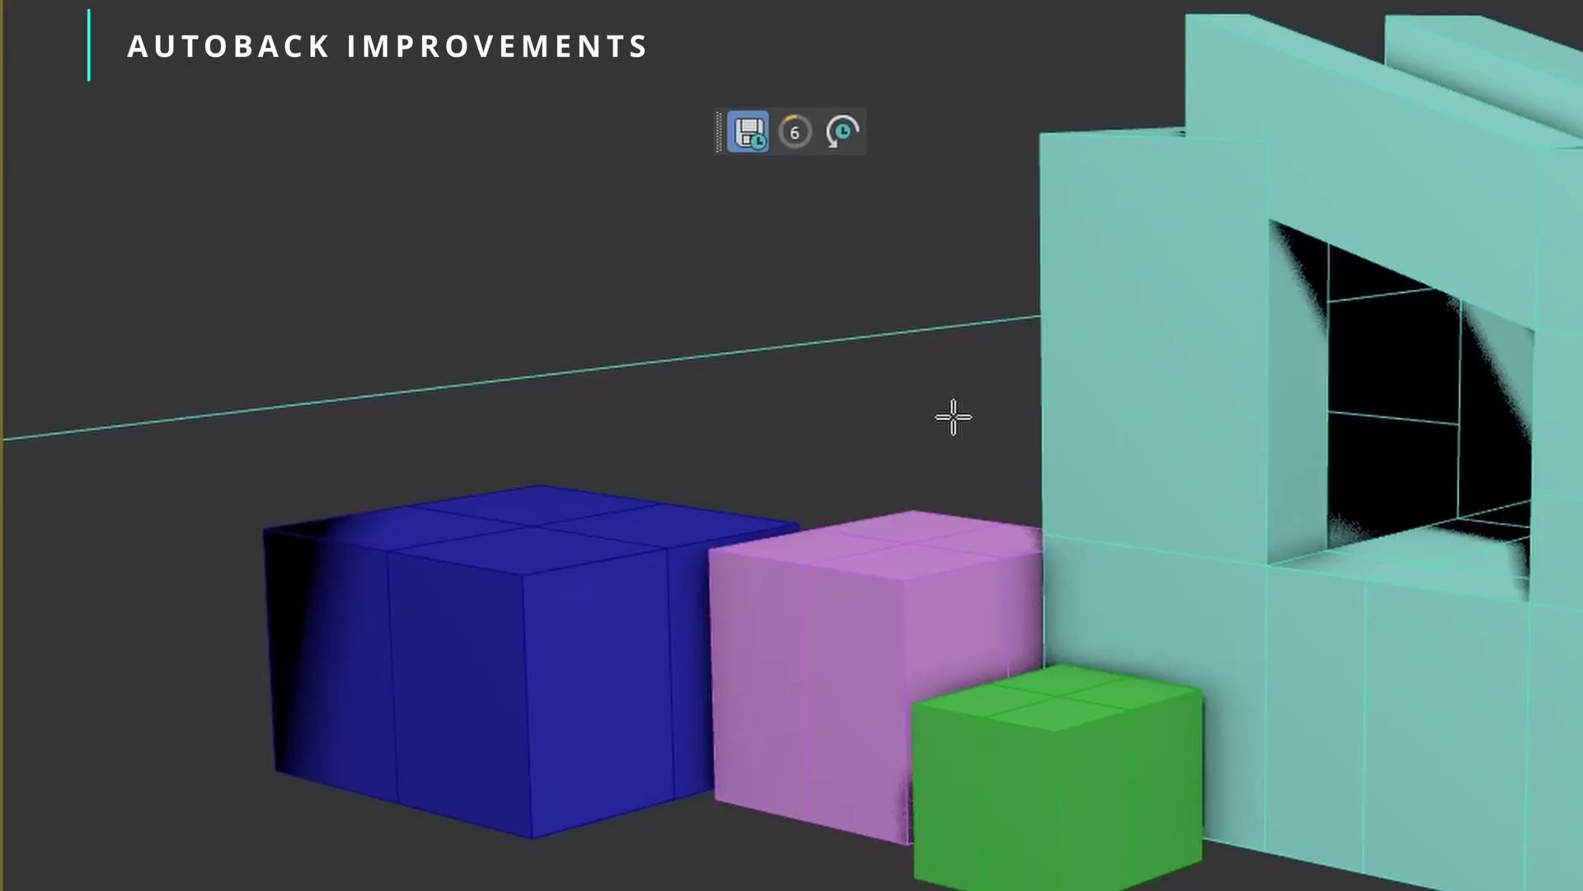
pyautogui.moveTo(954, 419); pyautogui.dragTo(1255, 459)
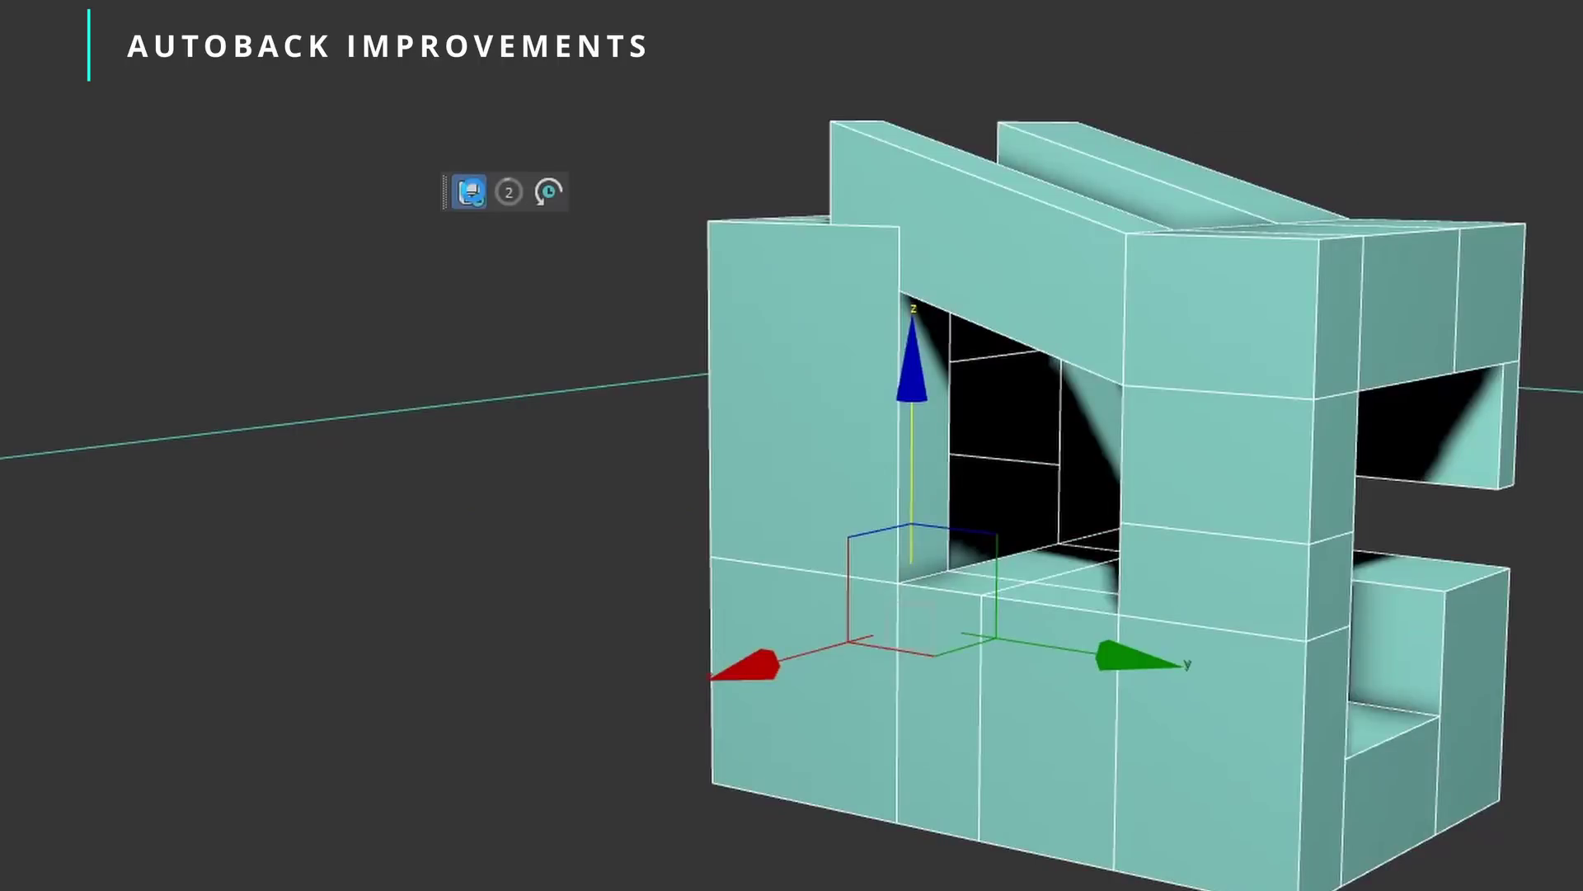
pyautogui.click(471, 191)
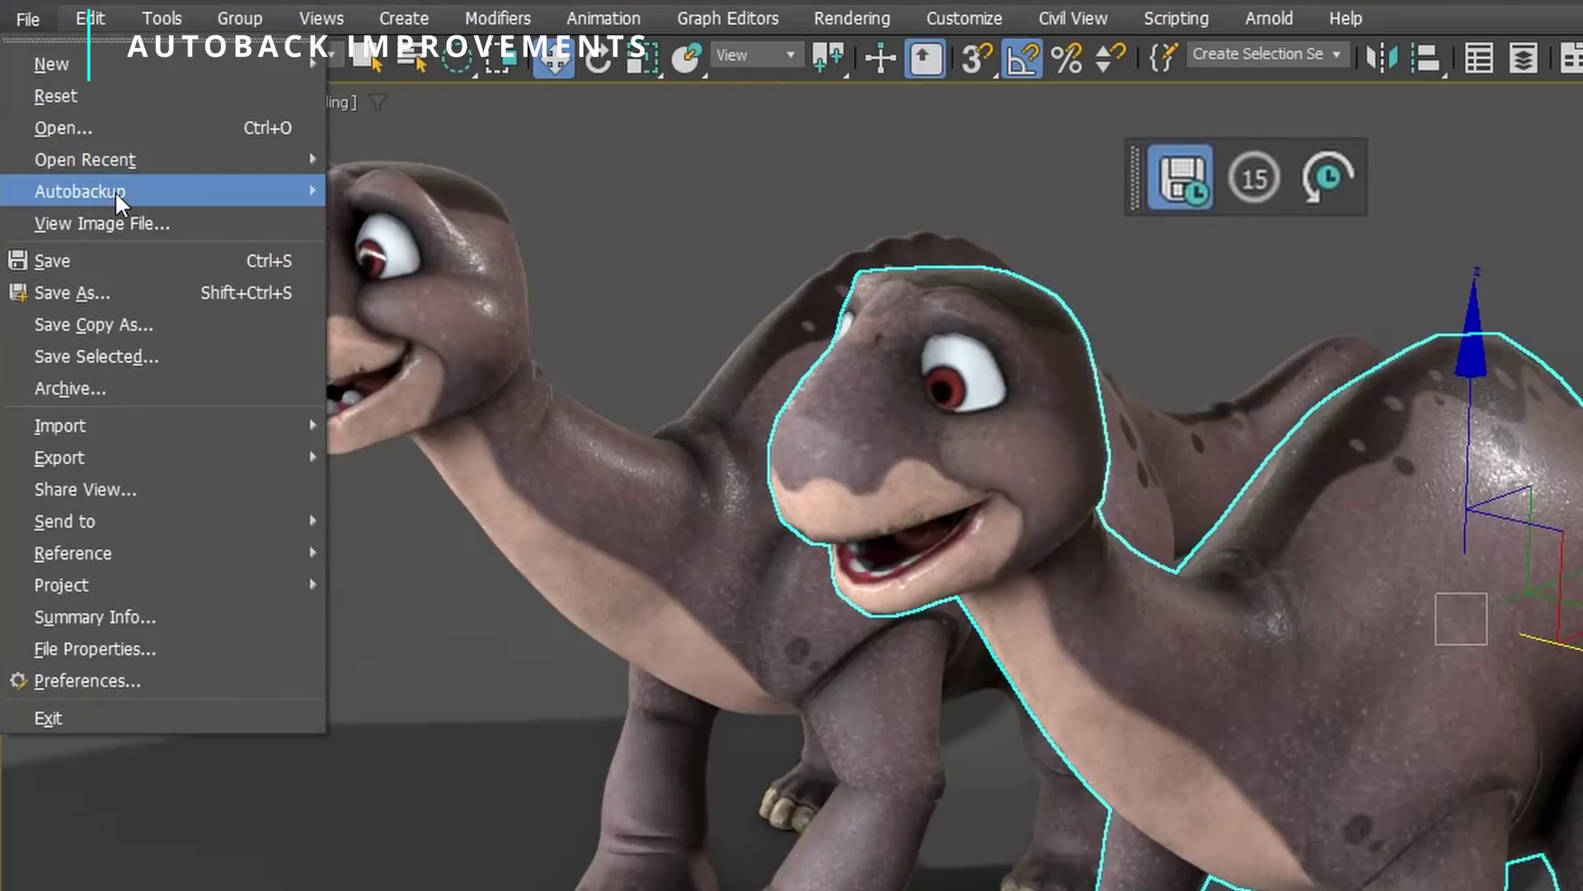
# Run Autobackup Now, then open the autobackup folder location
pyautogui.moveTo(298, 192)
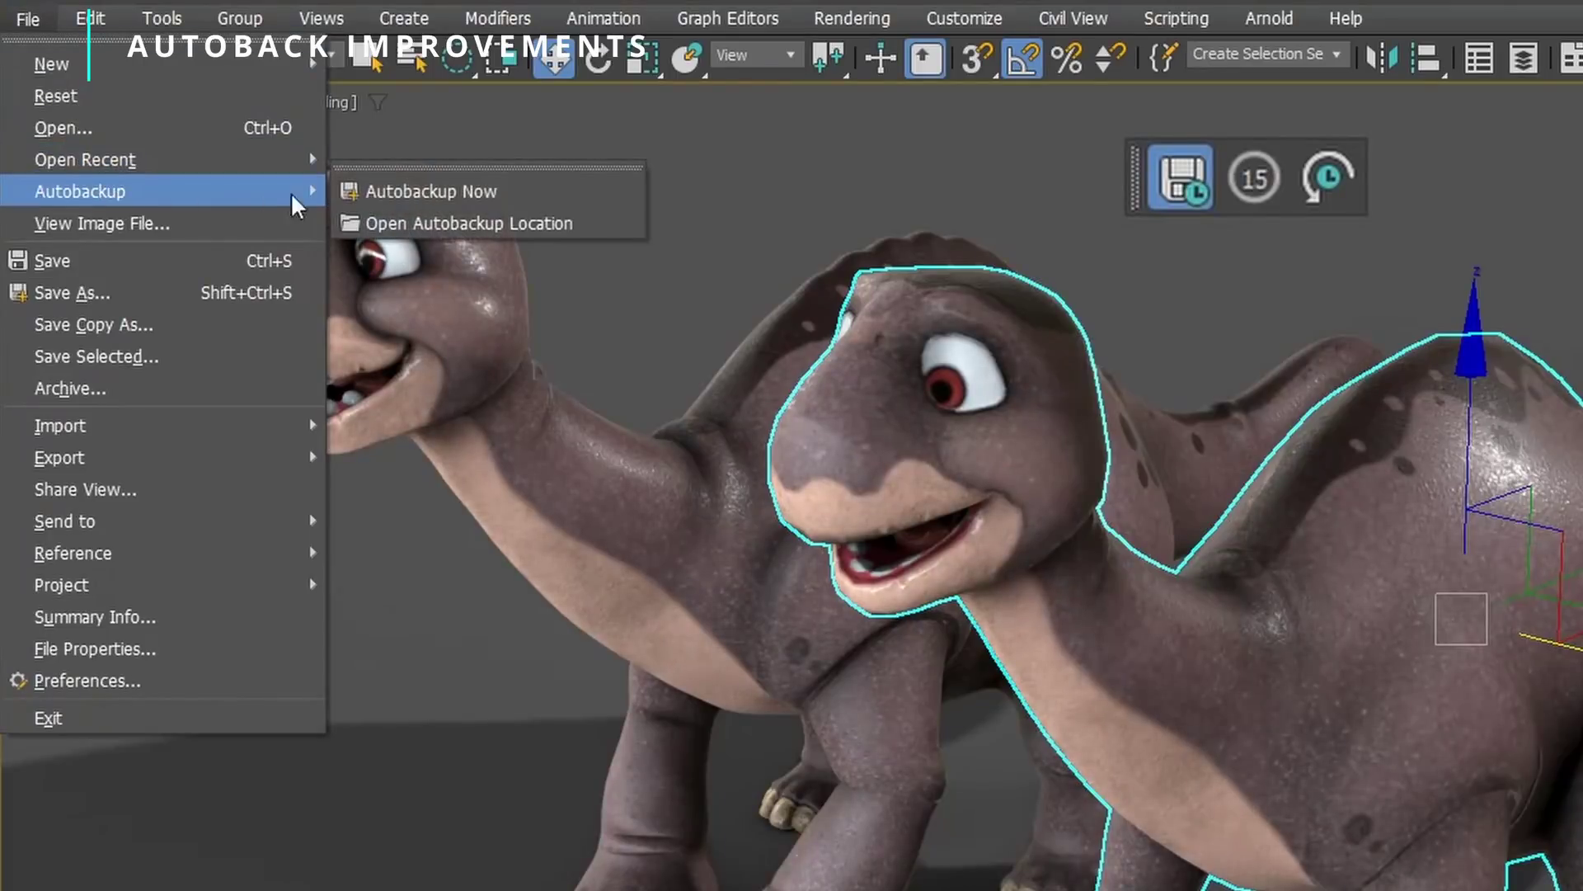
pyautogui.click(406, 198)
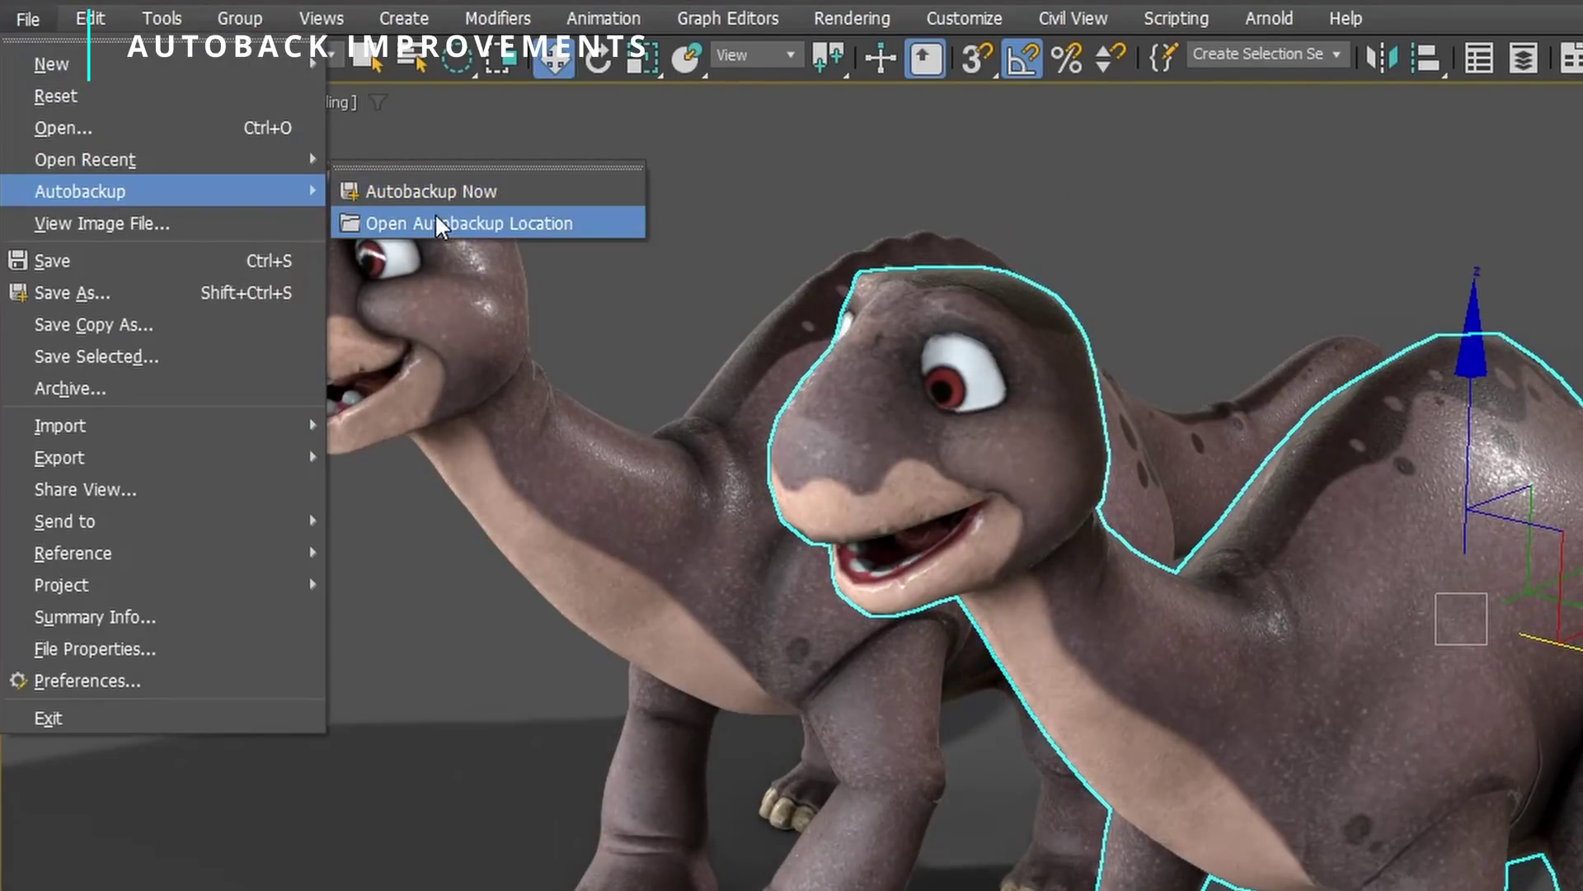
pyautogui.click(395, 220)
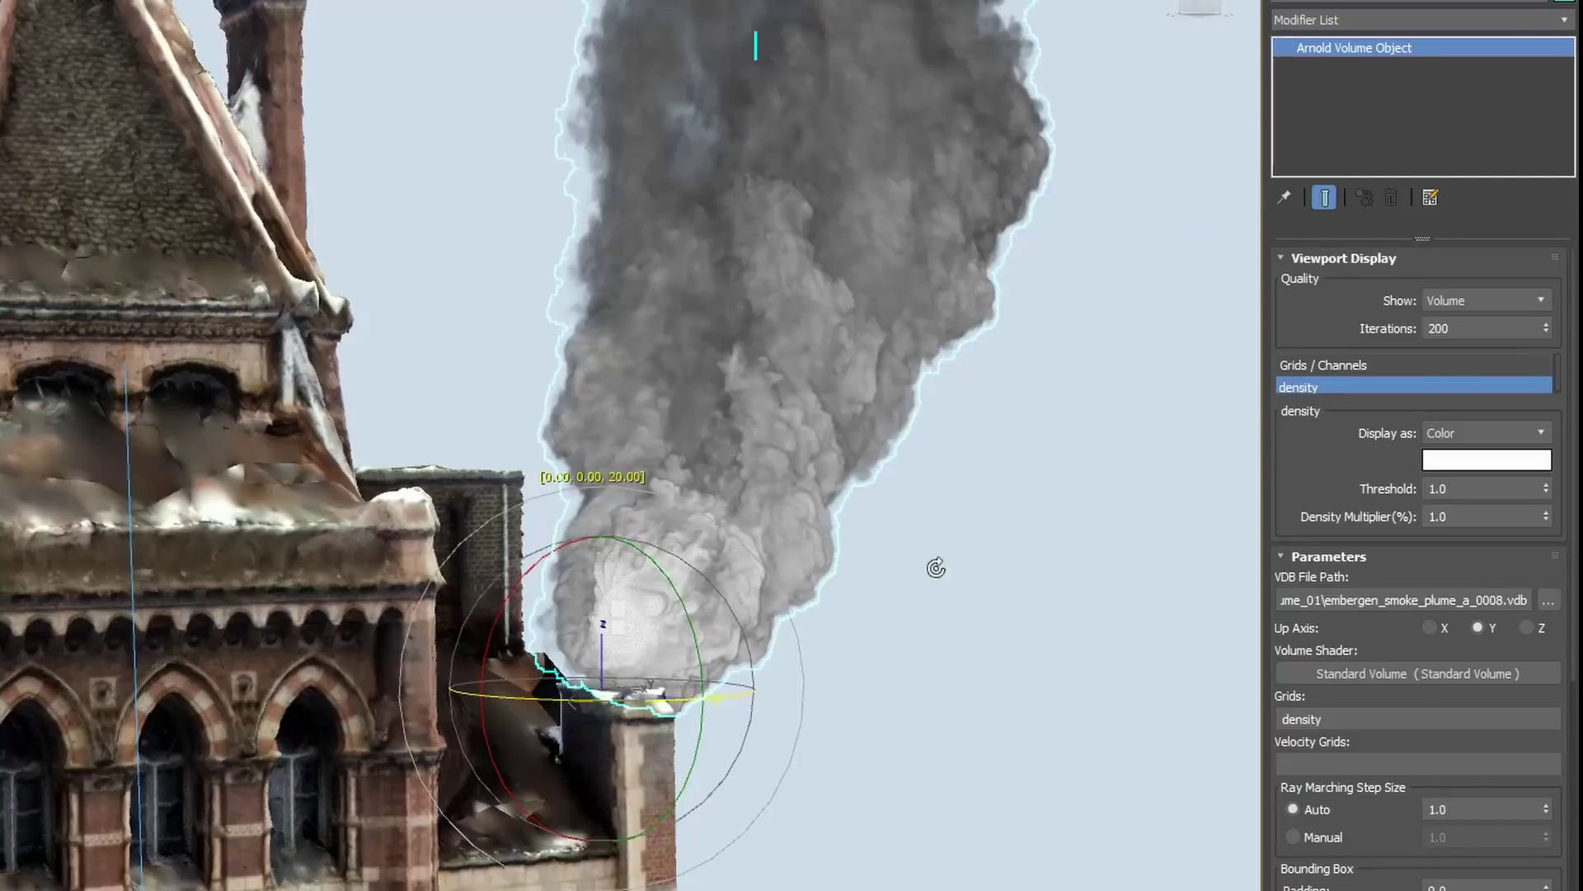
# Set the smoke's density colour to mid grey in the colour picker
pyautogui.click(1509, 458)
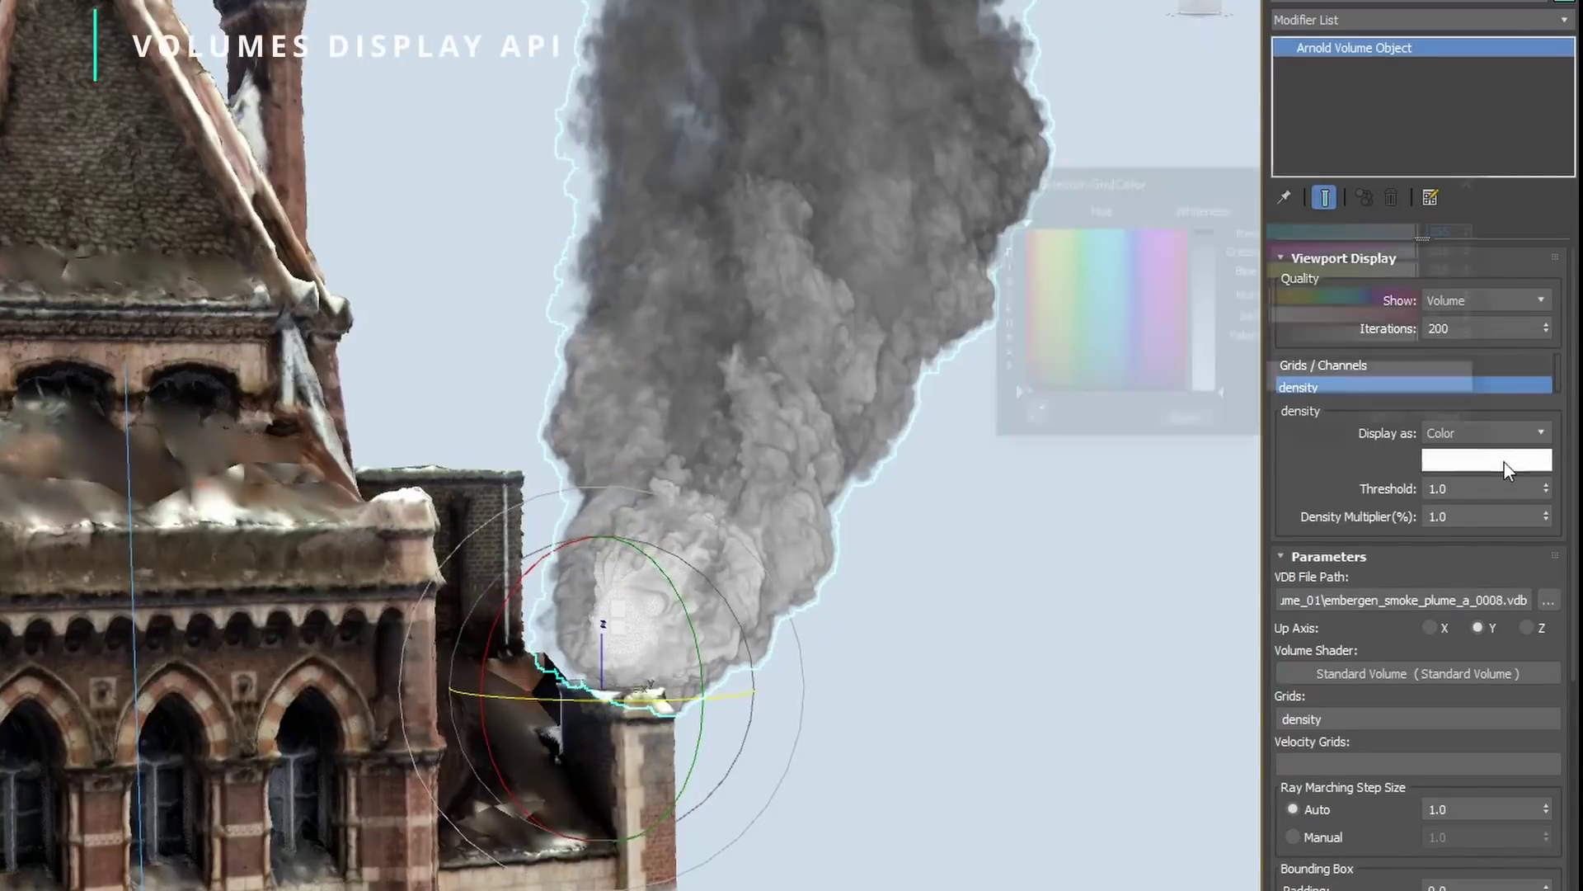
pyautogui.click(1083, 275)
pyautogui.moveTo(1221, 396); pyautogui.dragTo(1222, 244)
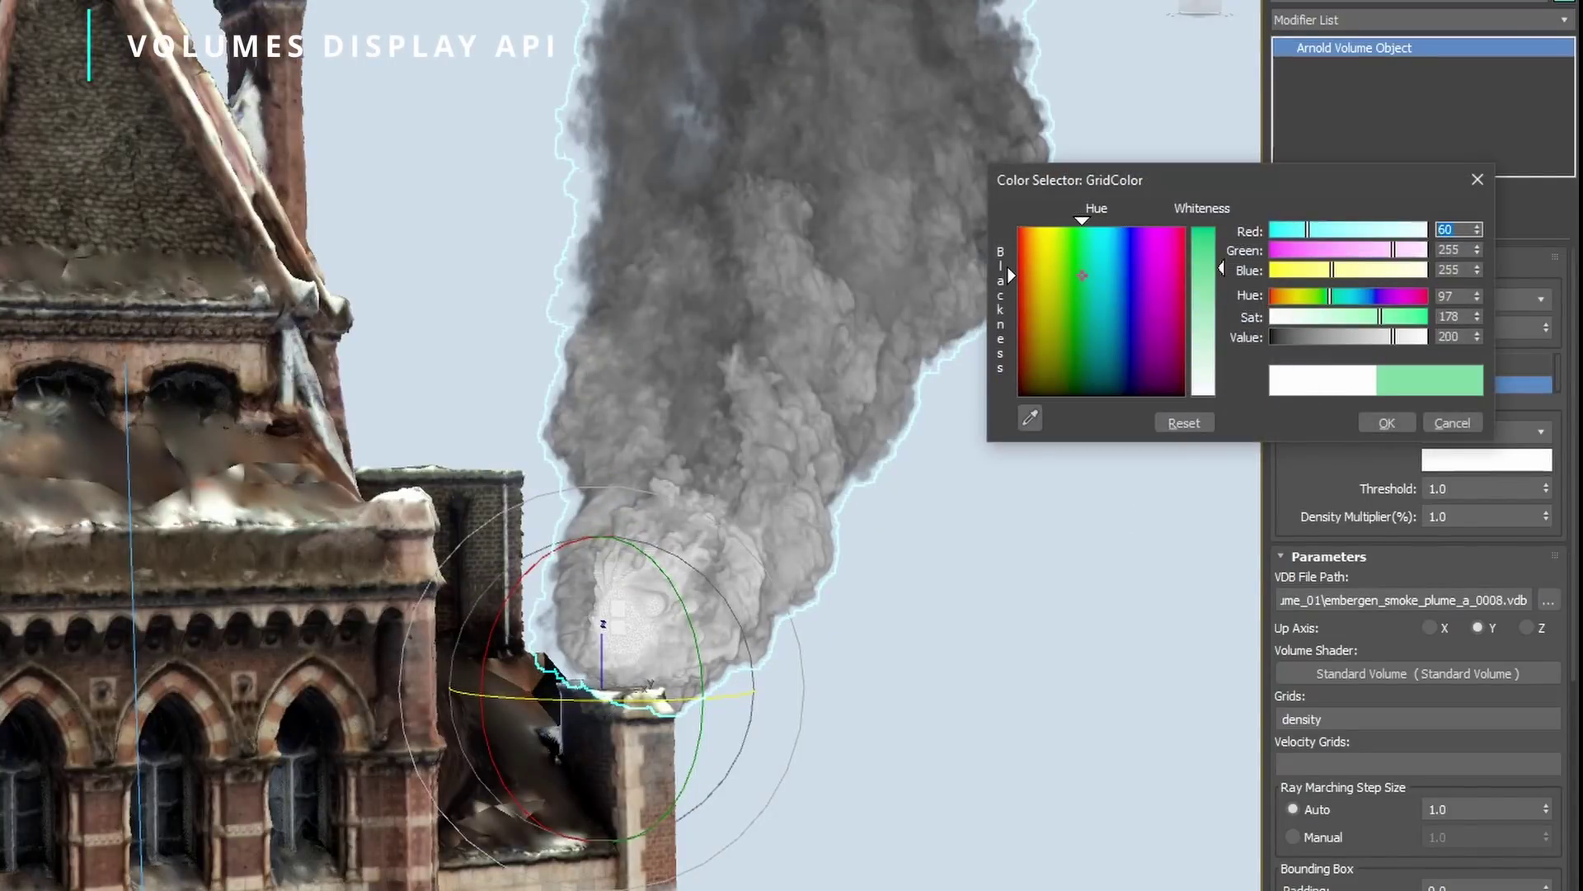
pyautogui.click(1053, 265)
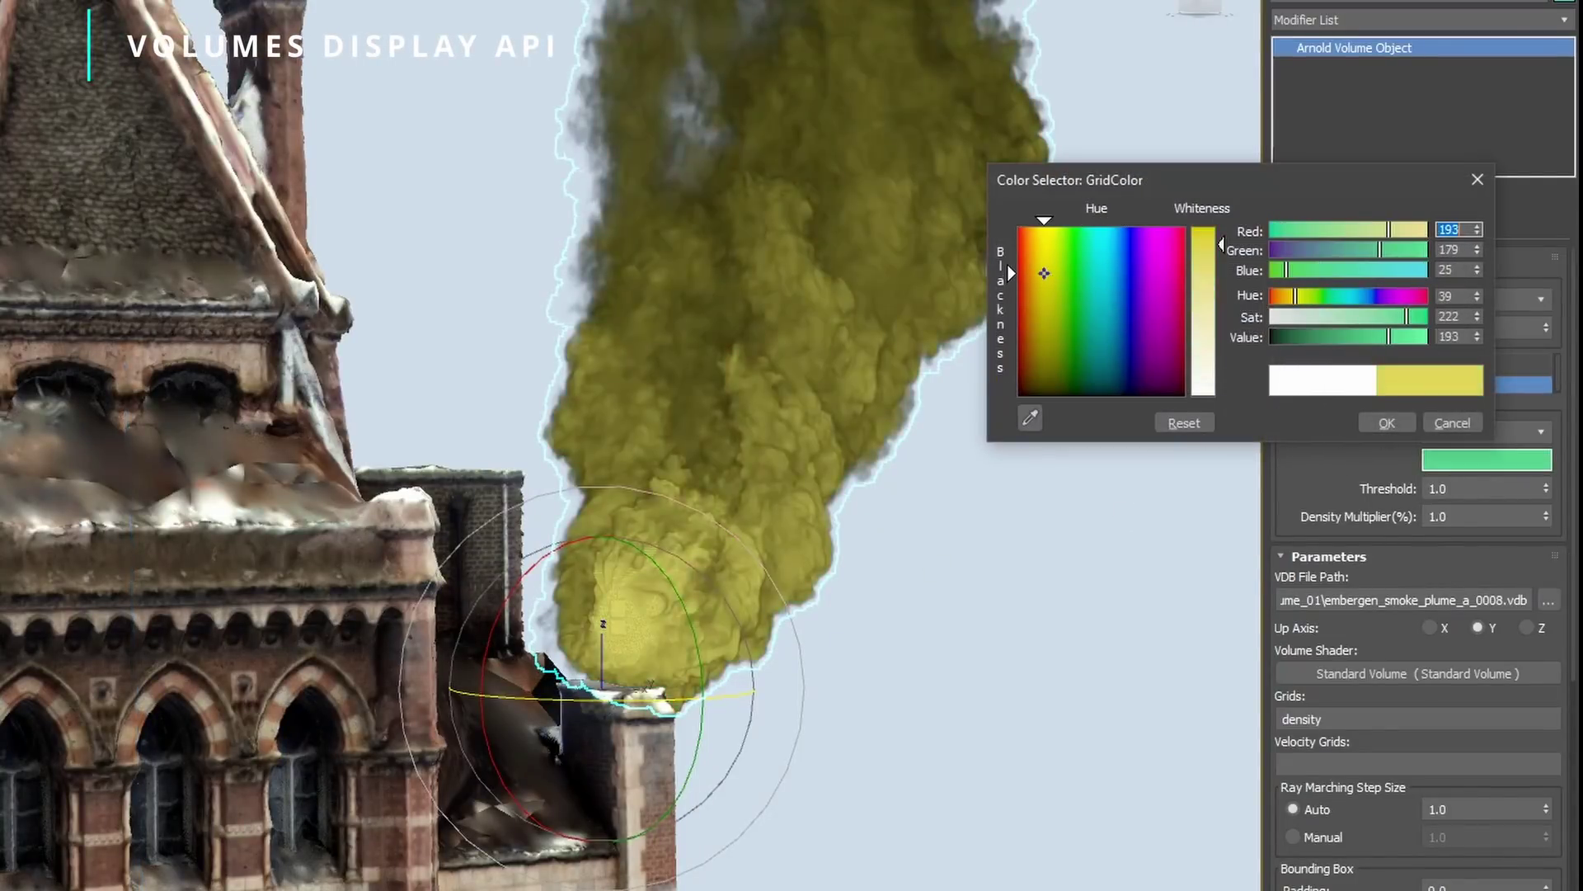
pyautogui.click(1148, 255)
pyautogui.click(1163, 281)
pyautogui.moveTo(1115, 338); pyautogui.dragTo(1123, 404)
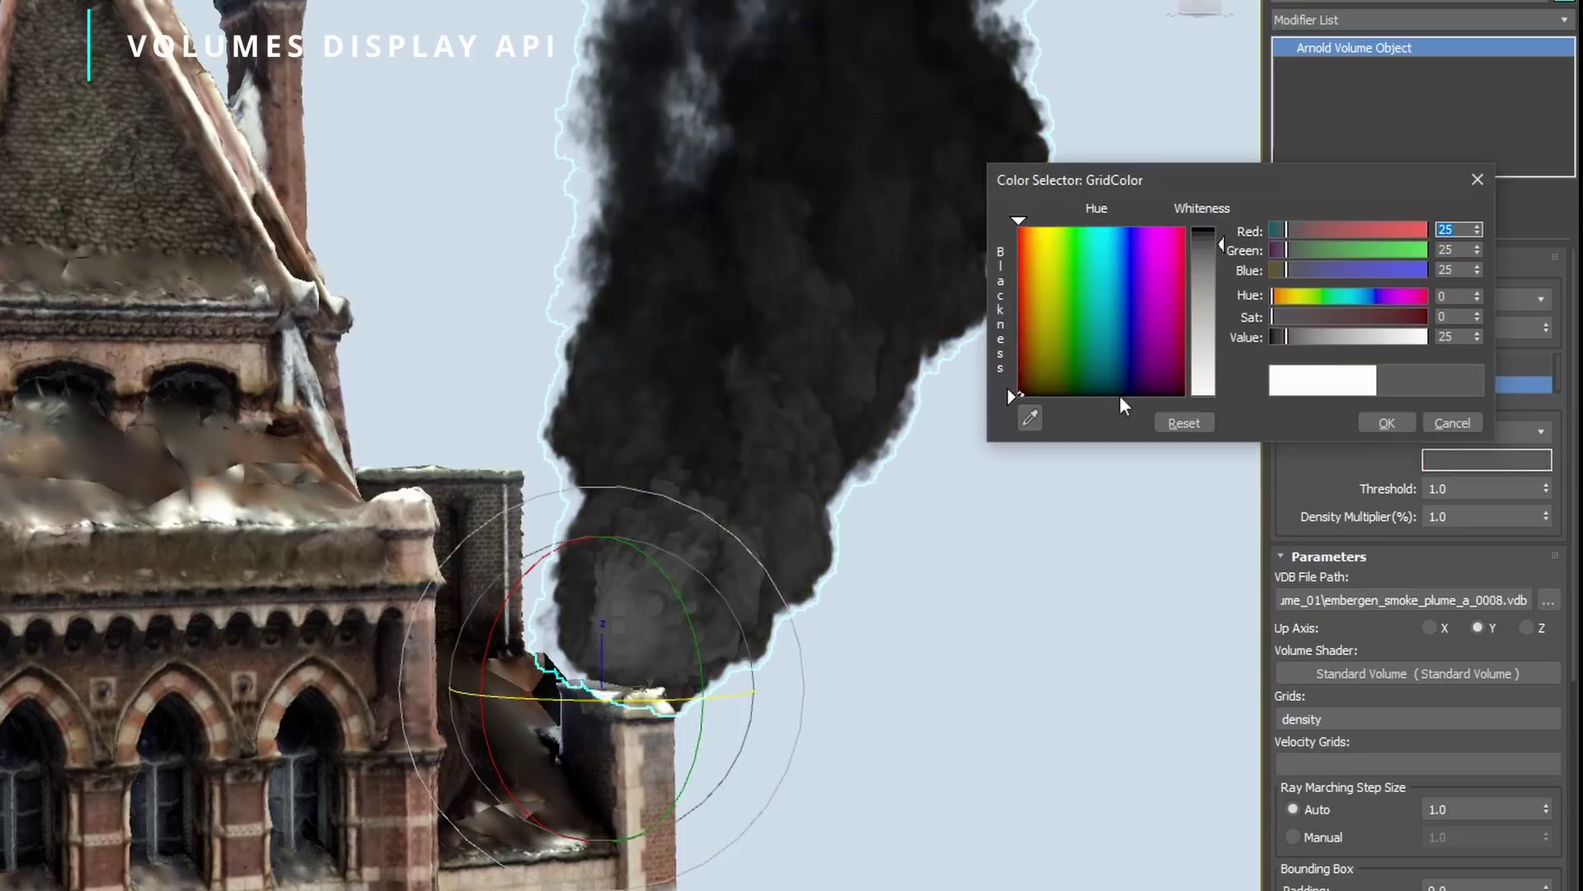
pyautogui.moveTo(1221, 311); pyautogui.dragTo(1221, 347)
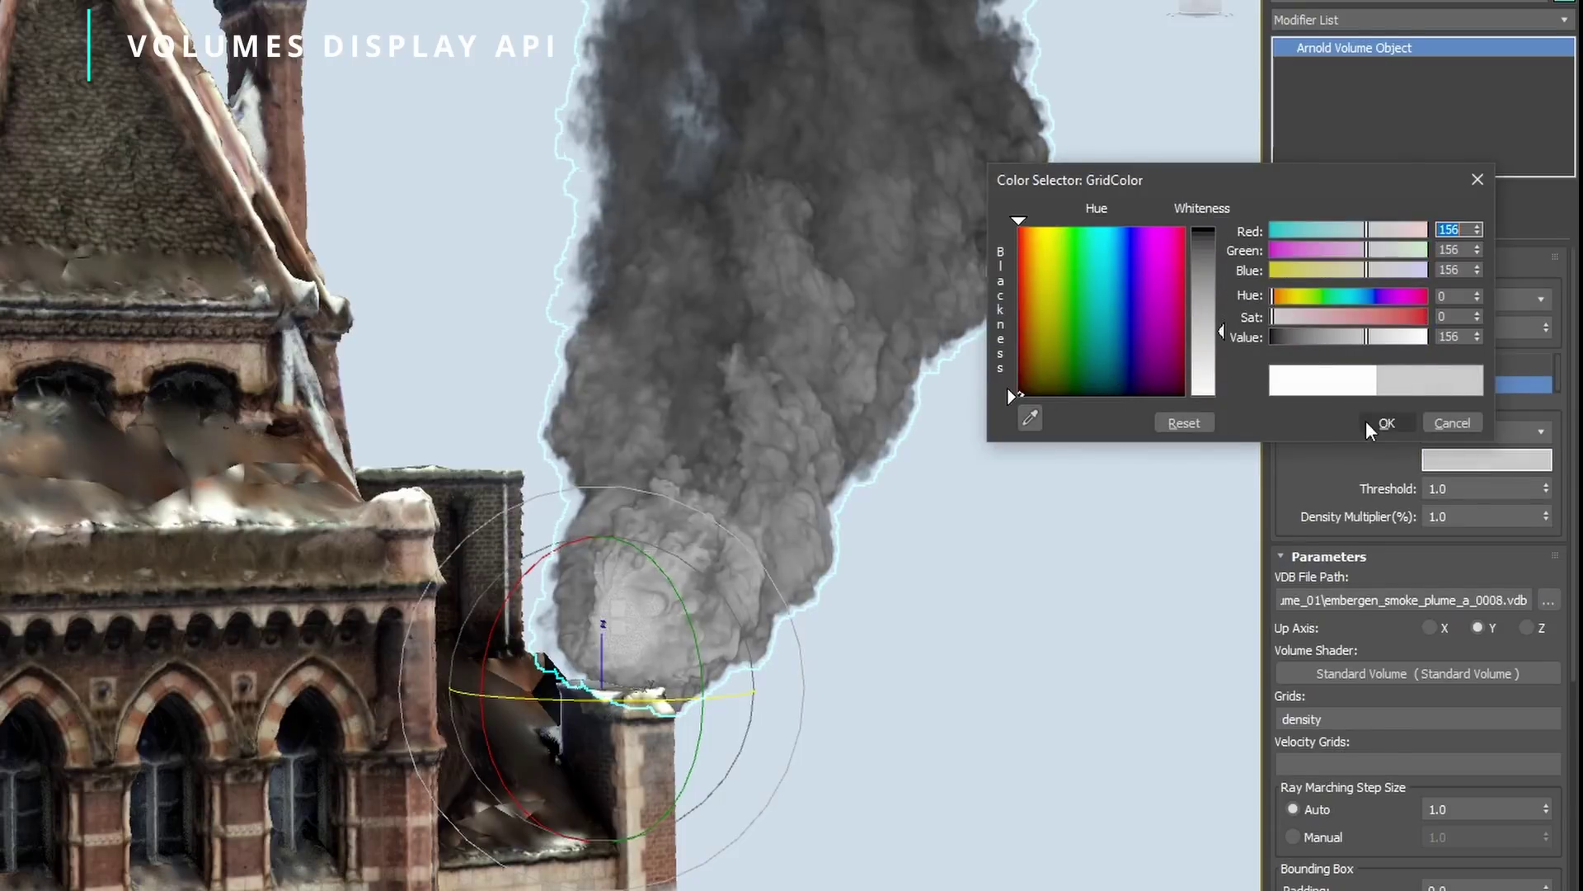
pyautogui.click(1385, 423)
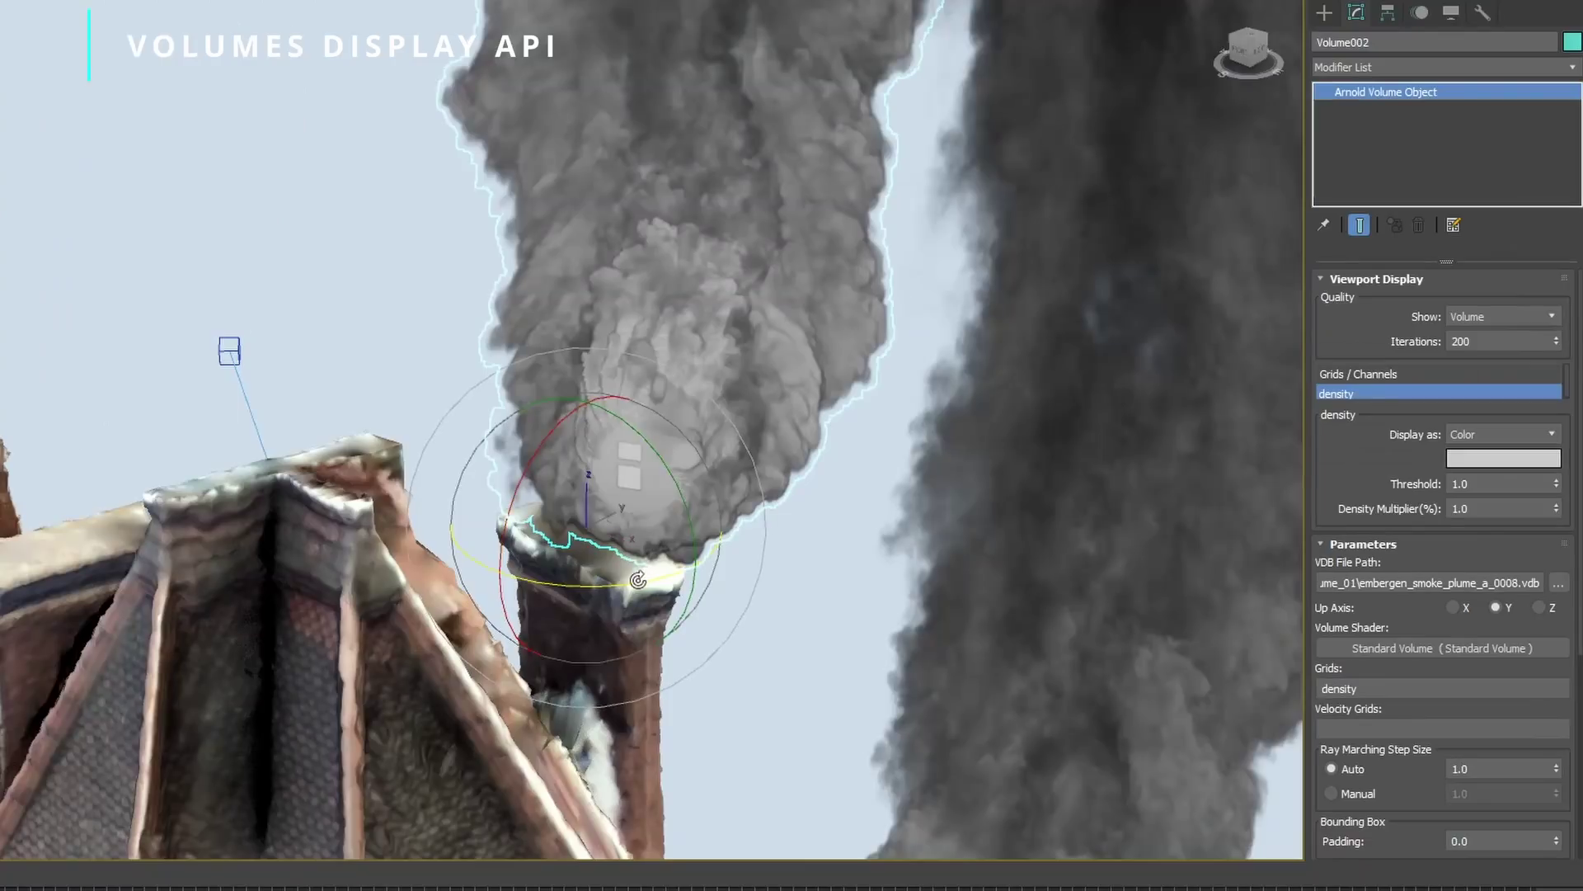
# Tilt the smoke volume and clone it onto the left building's top
pyautogui.moveTo(638, 579); pyautogui.dragTo(678, 540)
pyautogui.press('w')
pyautogui.scroll(-5, 679, 540)
pyautogui.keyDown('alt'); pyautogui.moveTo(679, 540); pyautogui.dragTo(923, 497, button='middle'); pyautogui.keyUp('alt')
pyautogui.moveTo(923, 497)
pyautogui.mouseDown()
pyautogui.moveTo(747, 501)
pyautogui.moveTo(573, 455)
pyautogui.moveTo(536, 402)
pyautogui.moveTo(561, 390)
pyautogui.mouseUp()
pyautogui.click(652, 540)
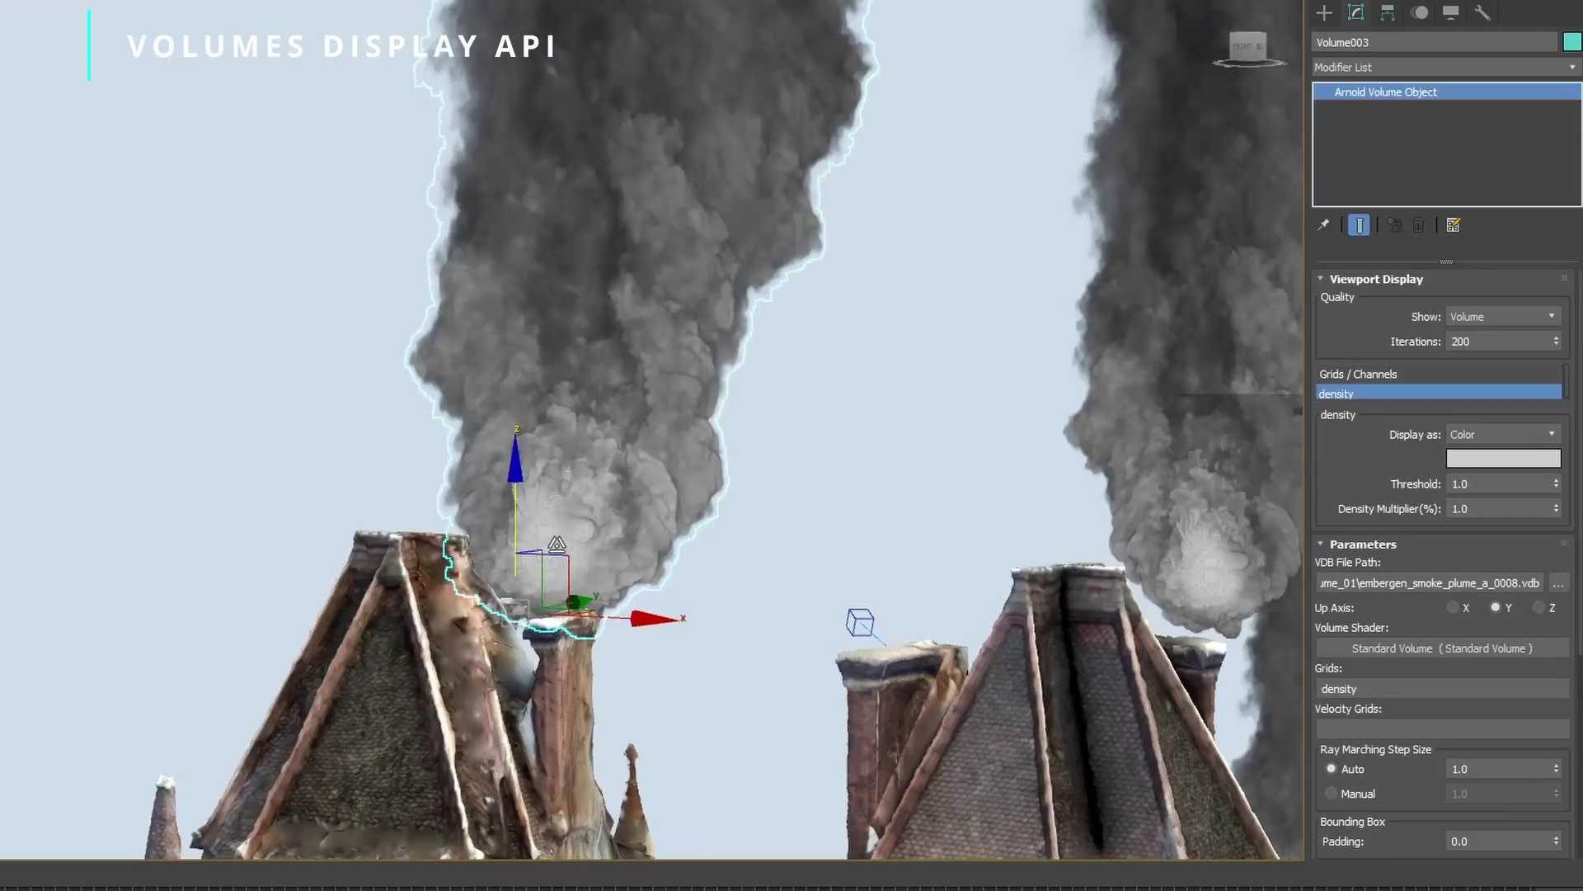
# Enlarge the cloned plume and set the density multiplier to 0.2
pyautogui.press('r')
pyautogui.moveTo(549, 609); pyautogui.dragTo(548, 648)
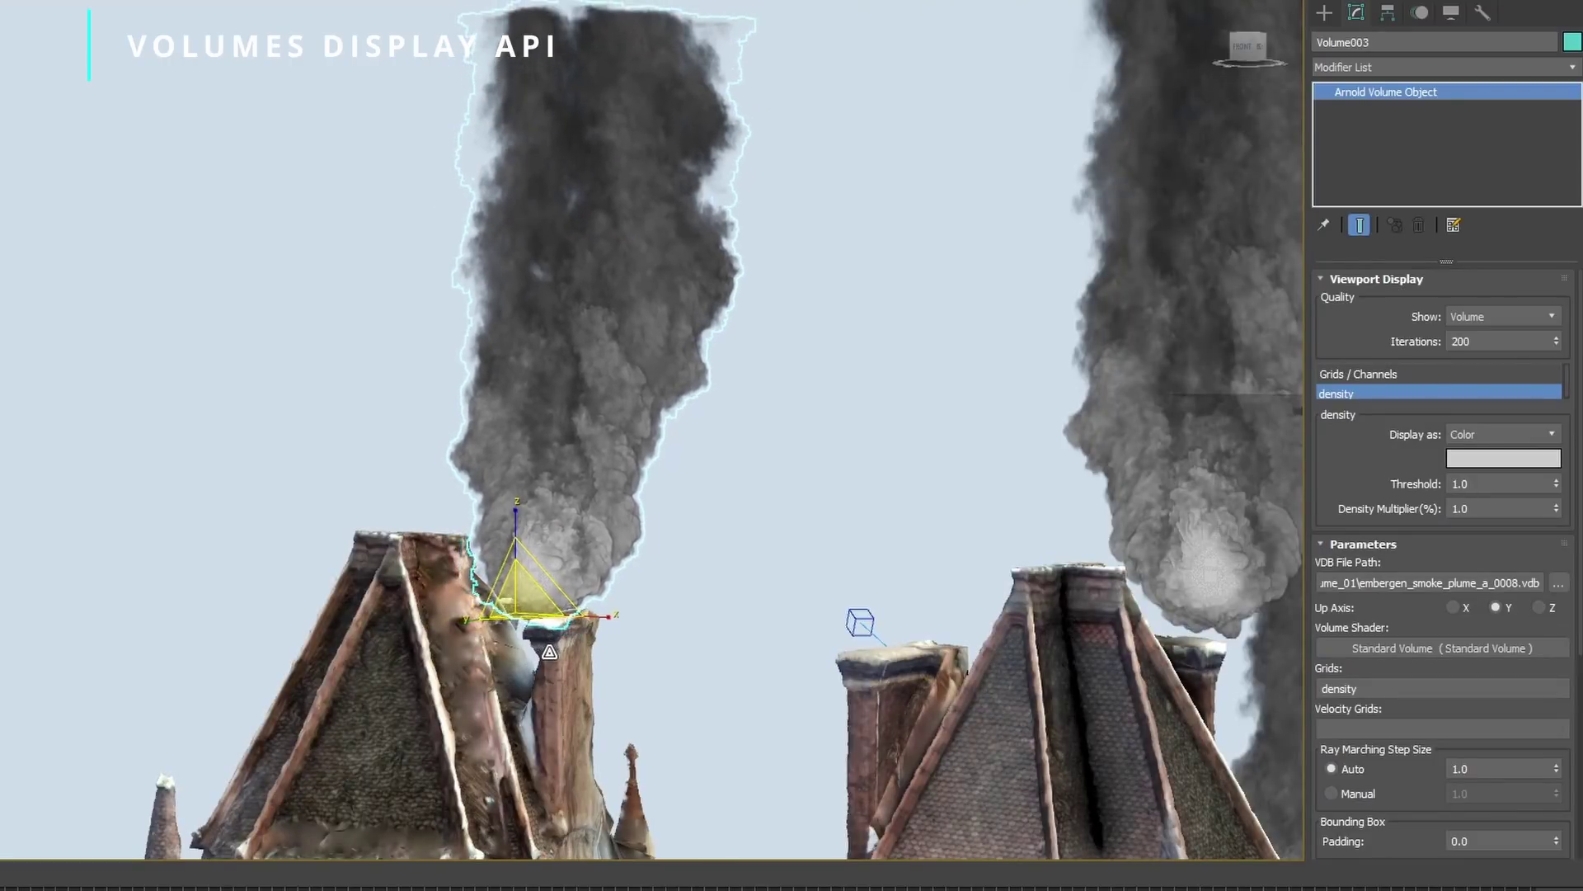
pyautogui.press('w')
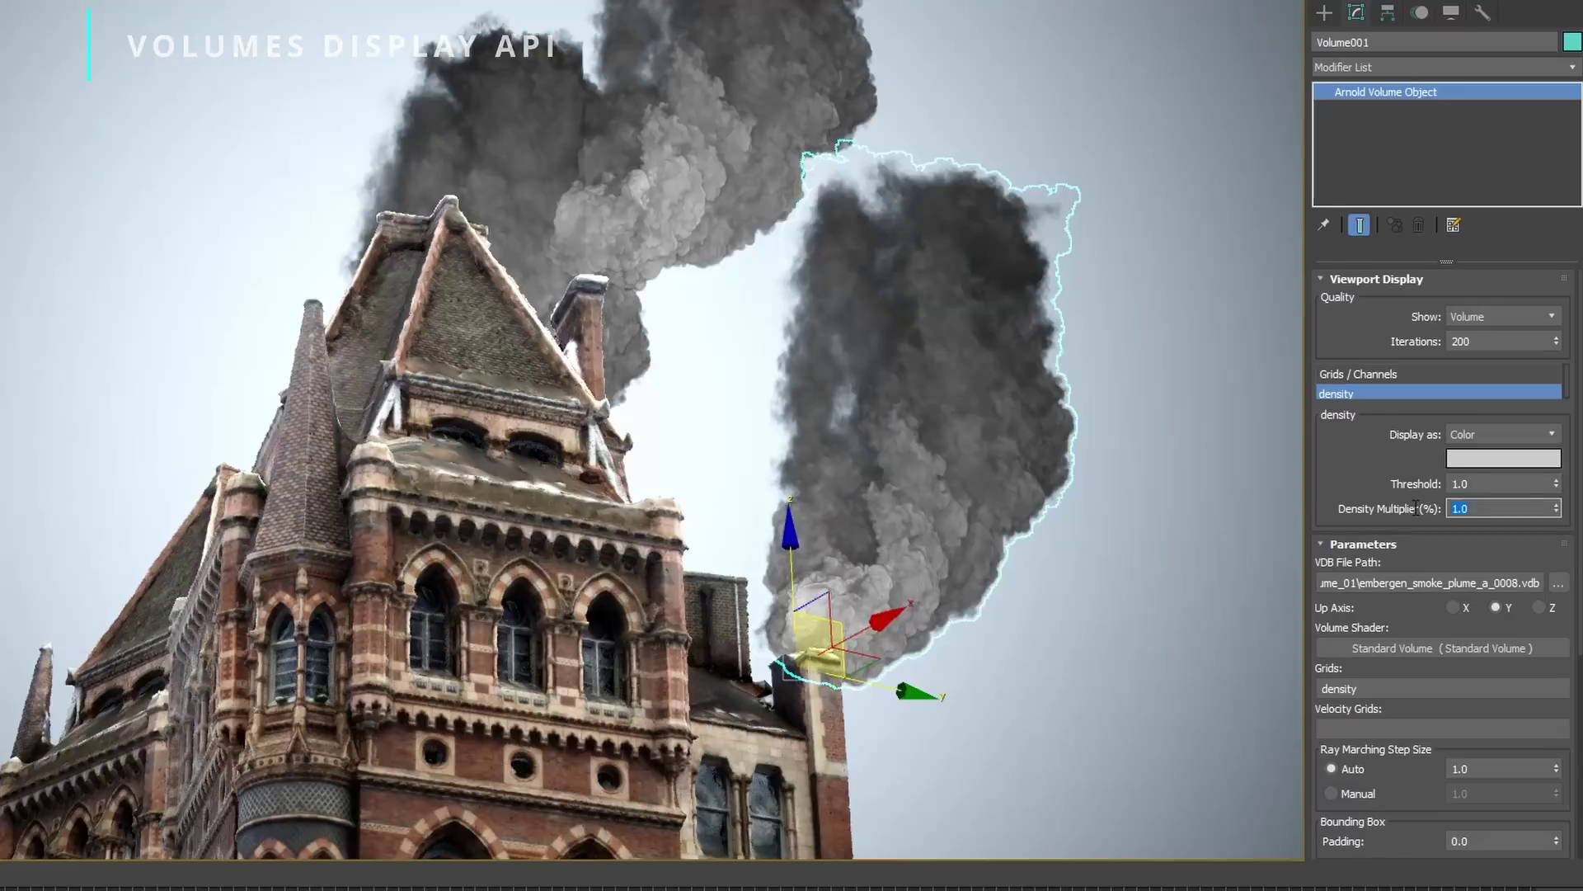
pyautogui.press('Return')
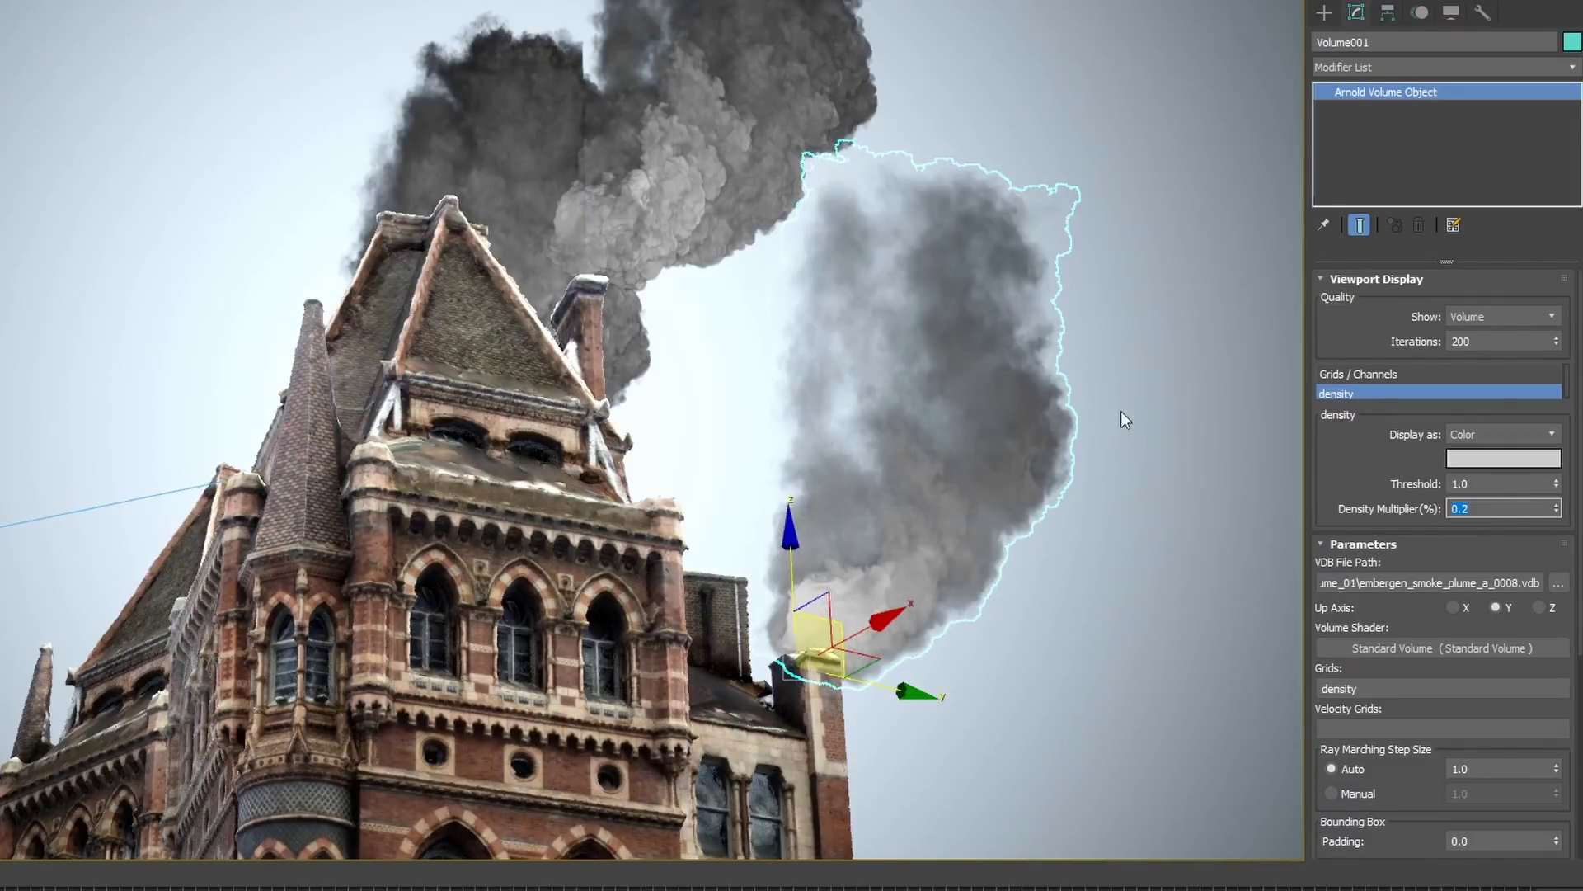
pyautogui.click(746, 194)
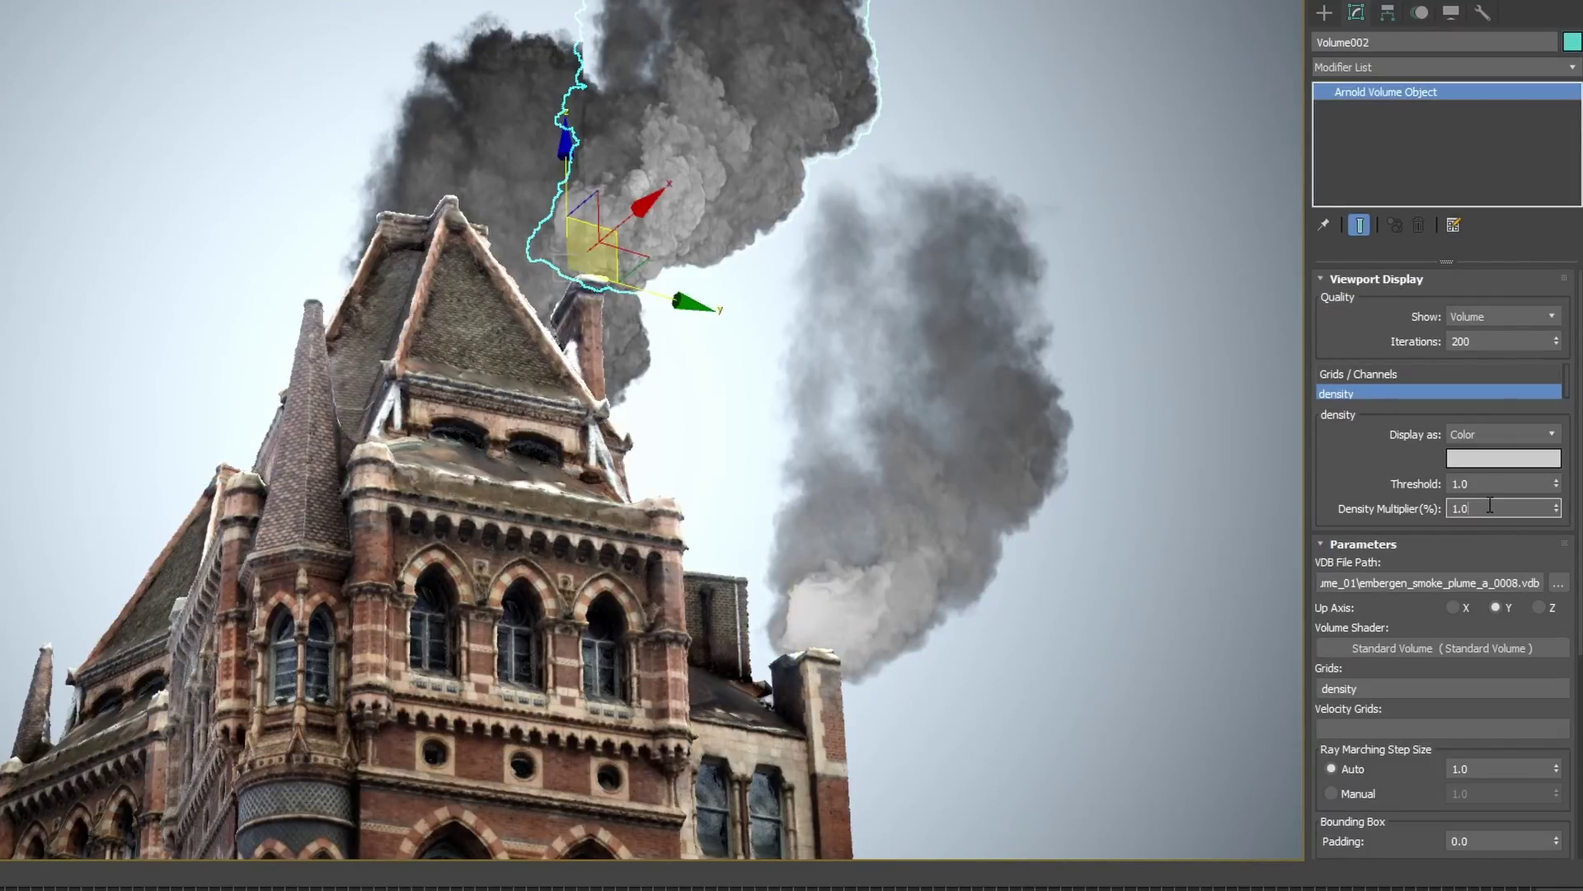
# Apply a 0.2 density to the upper plume and scrub through the smoke animation
pyautogui.write('.2')
pyautogui.press('Return')
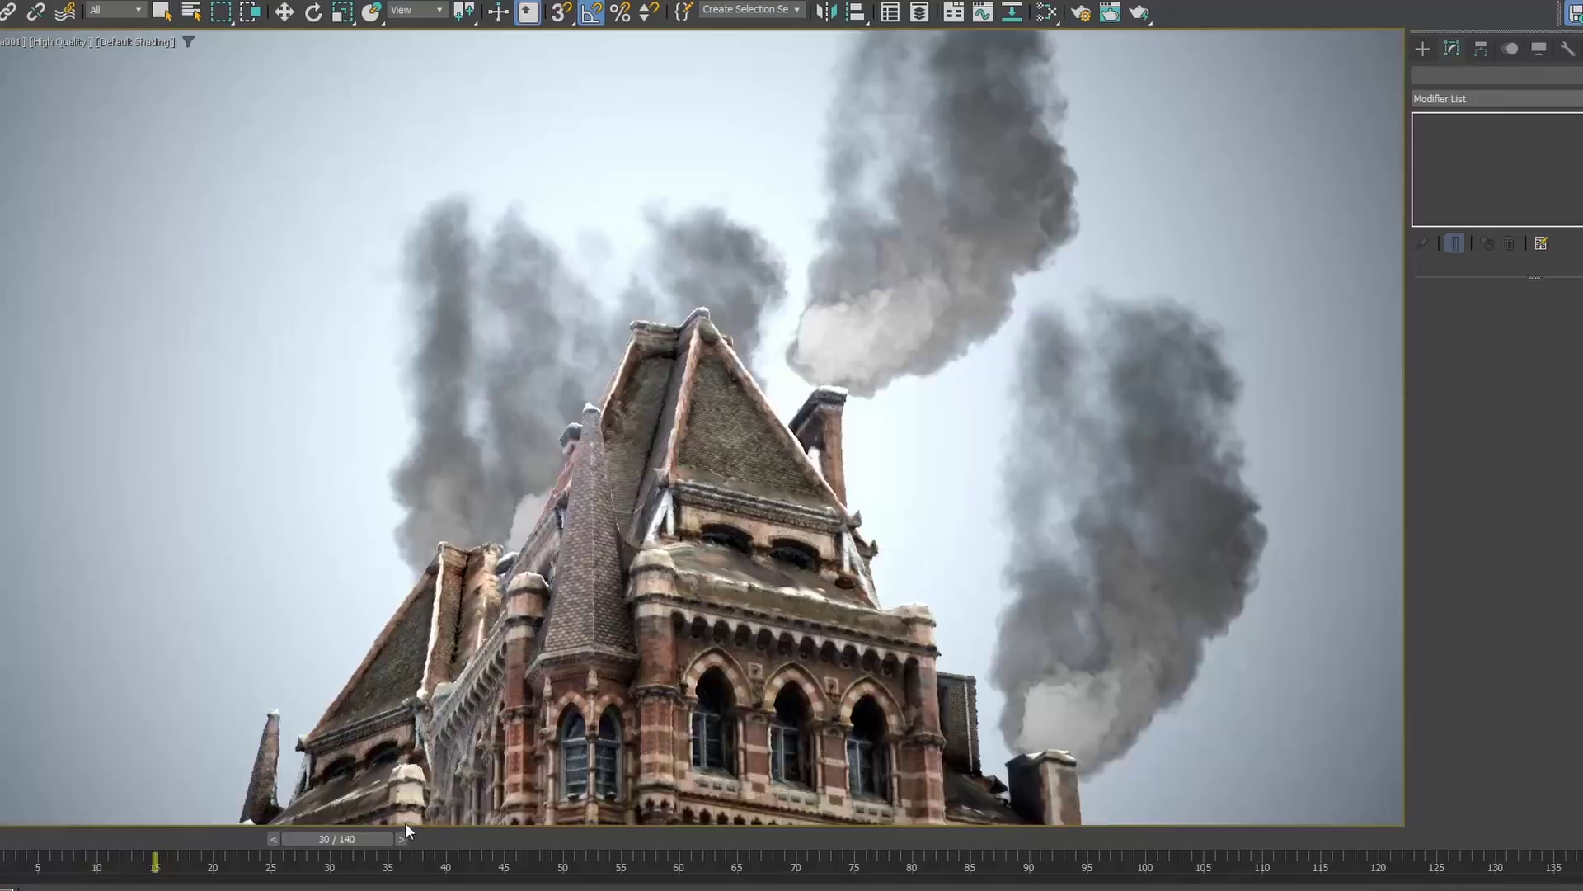
pyautogui.moveTo(521, 820); pyautogui.dragTo(1121, 813)
pyautogui.press('w')
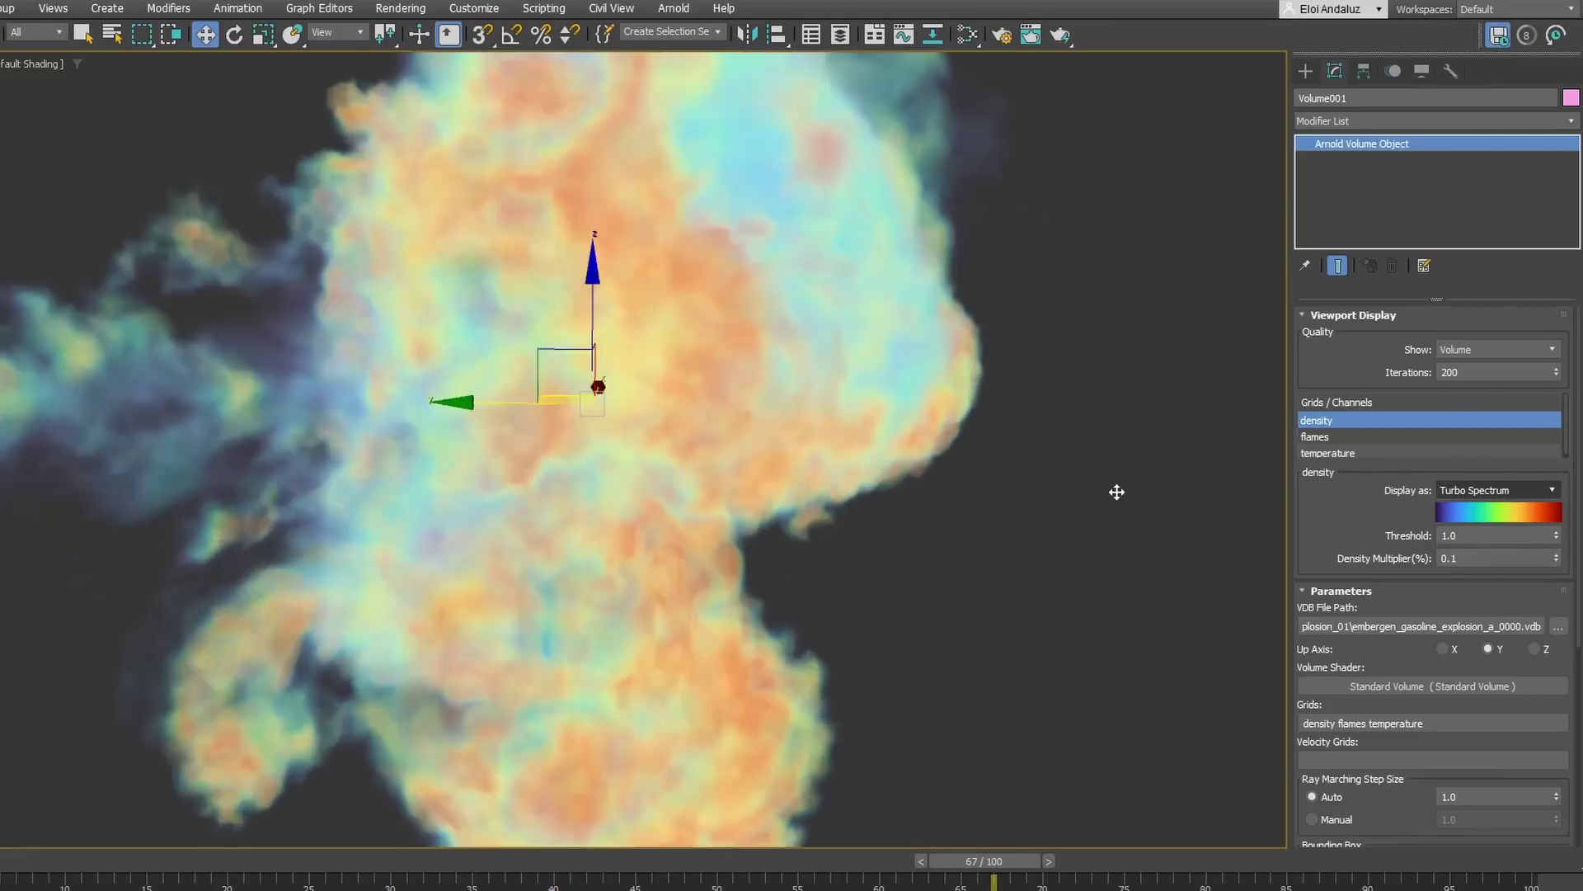
# Switch the explosion volume's display colouring to Gradient Map, then to Blackbody
pyautogui.click(1467, 490)
pyautogui.click(1467, 540)
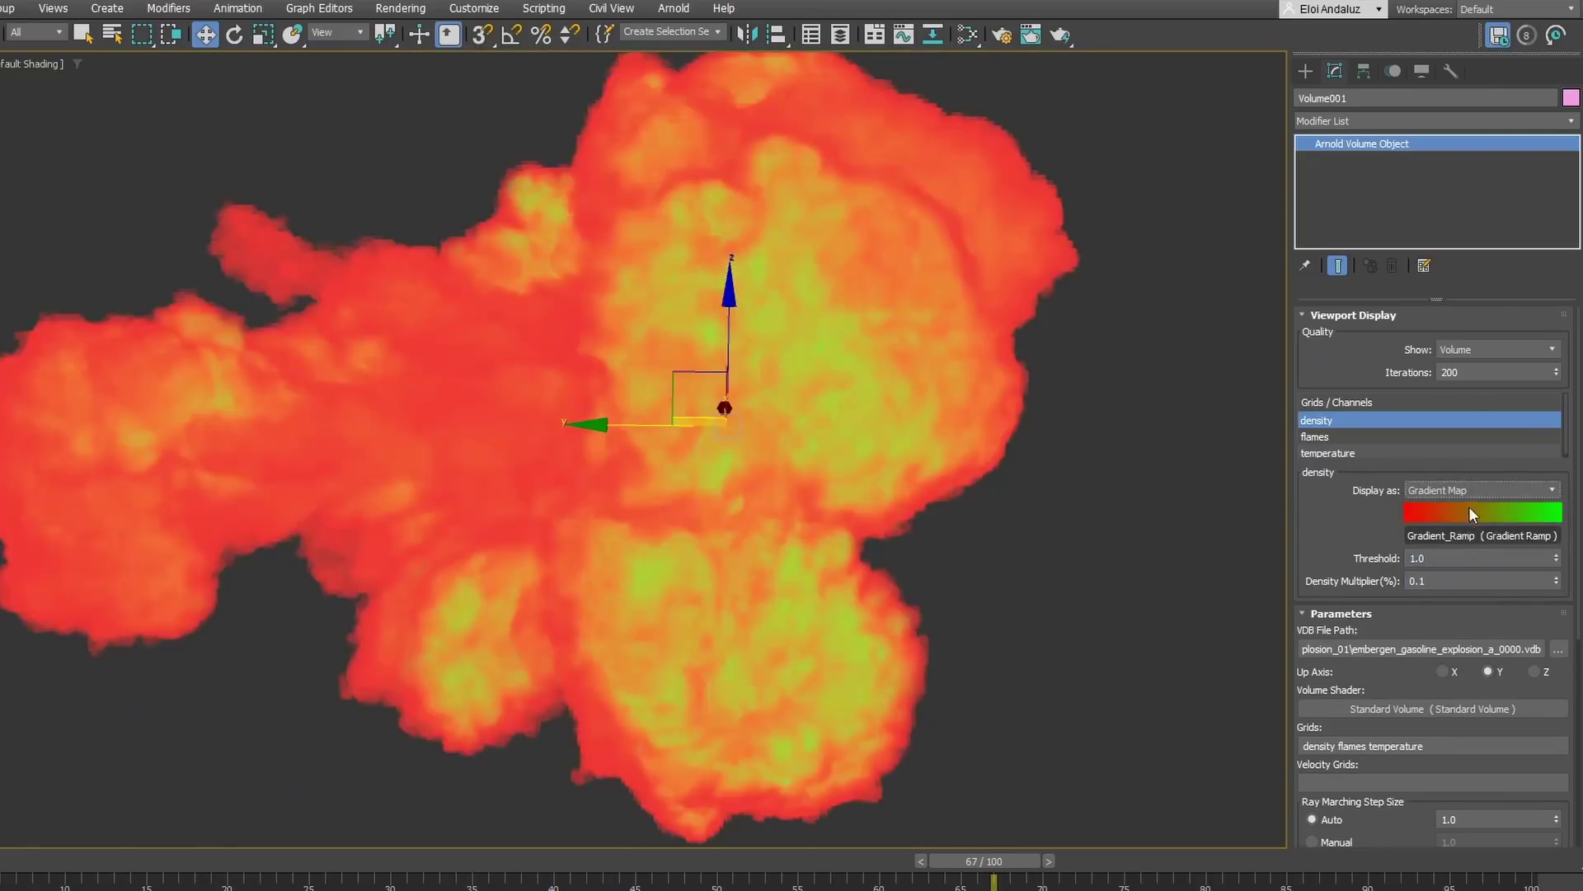
pyautogui.click(1464, 490)
pyautogui.click(1449, 524)
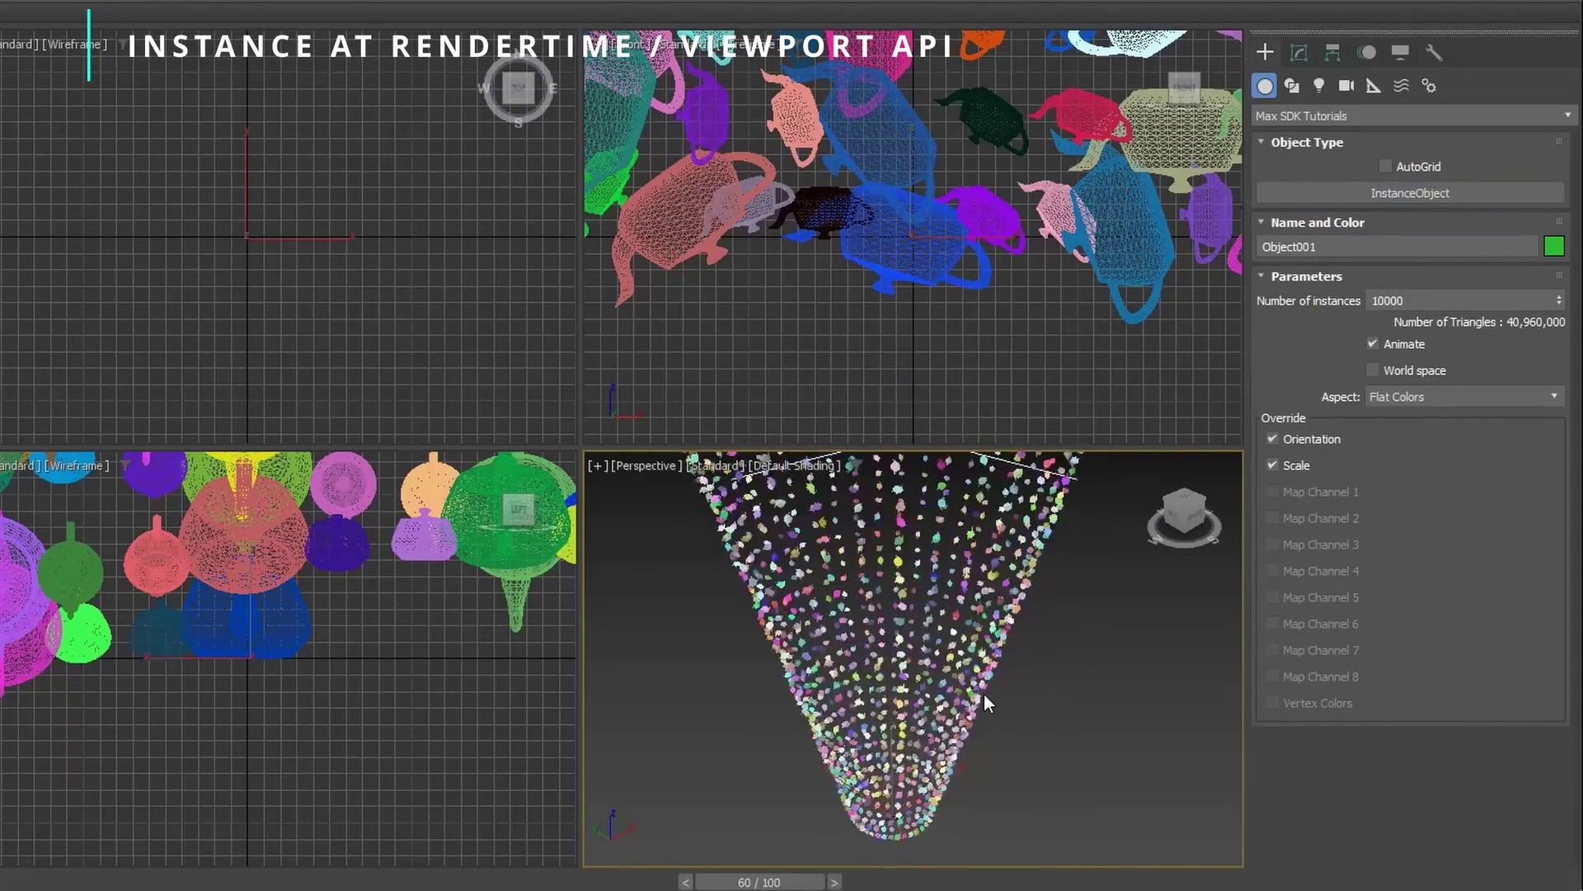
# Frame the instance cone and set the instance Aspect to Standard and Physical Materials
pyautogui.scroll(-3, 879, 720)
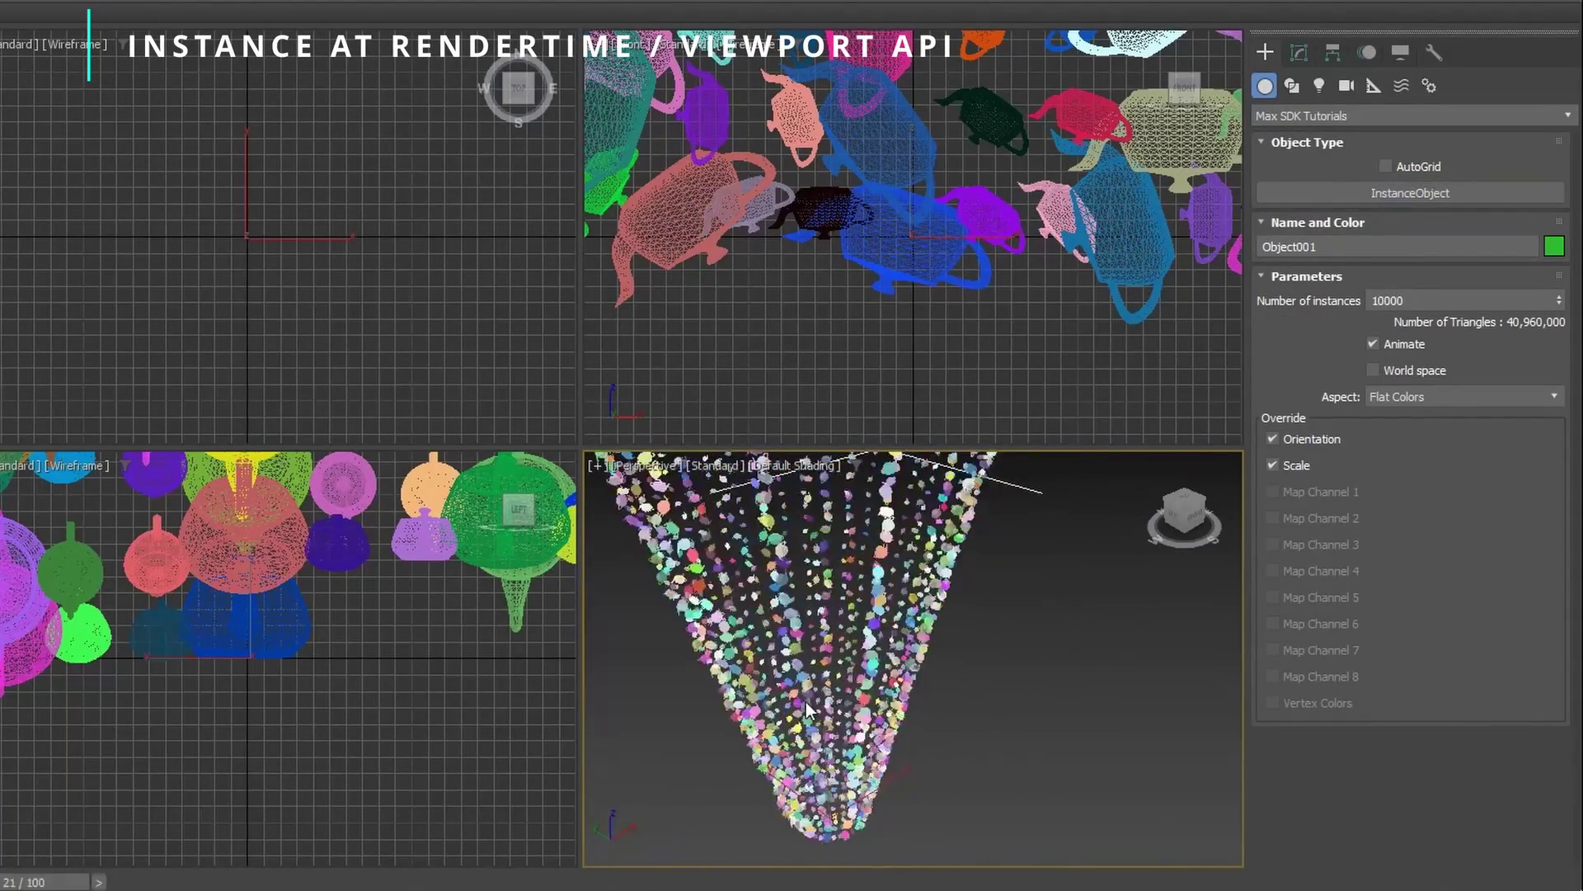
pyautogui.moveTo(879, 719); pyautogui.dragTo(948, 683, button='middle')
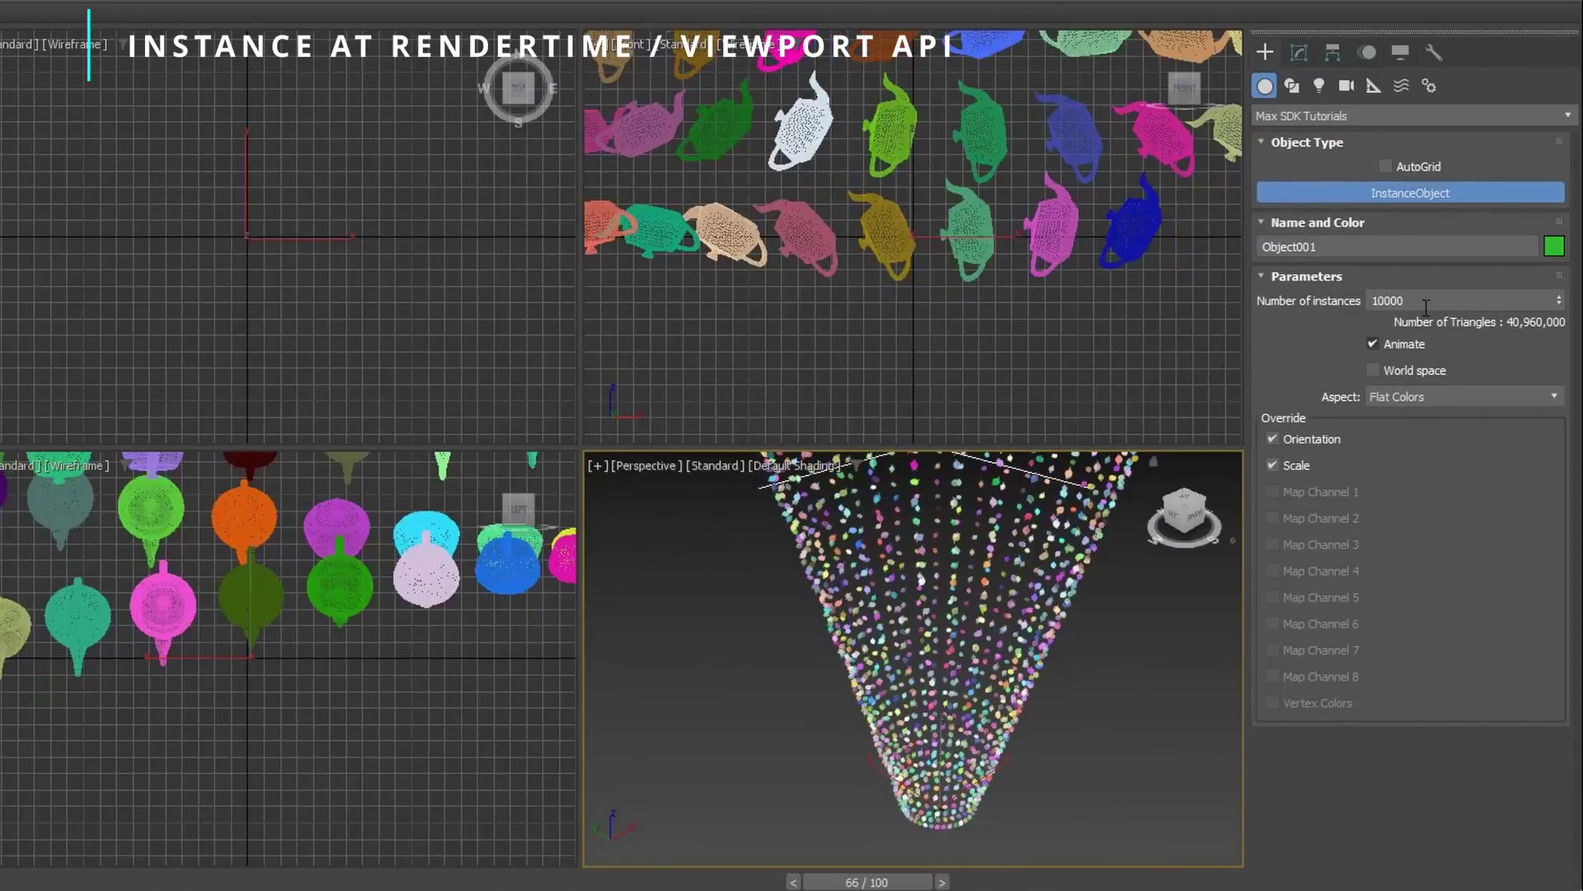
pyautogui.click(1427, 397)
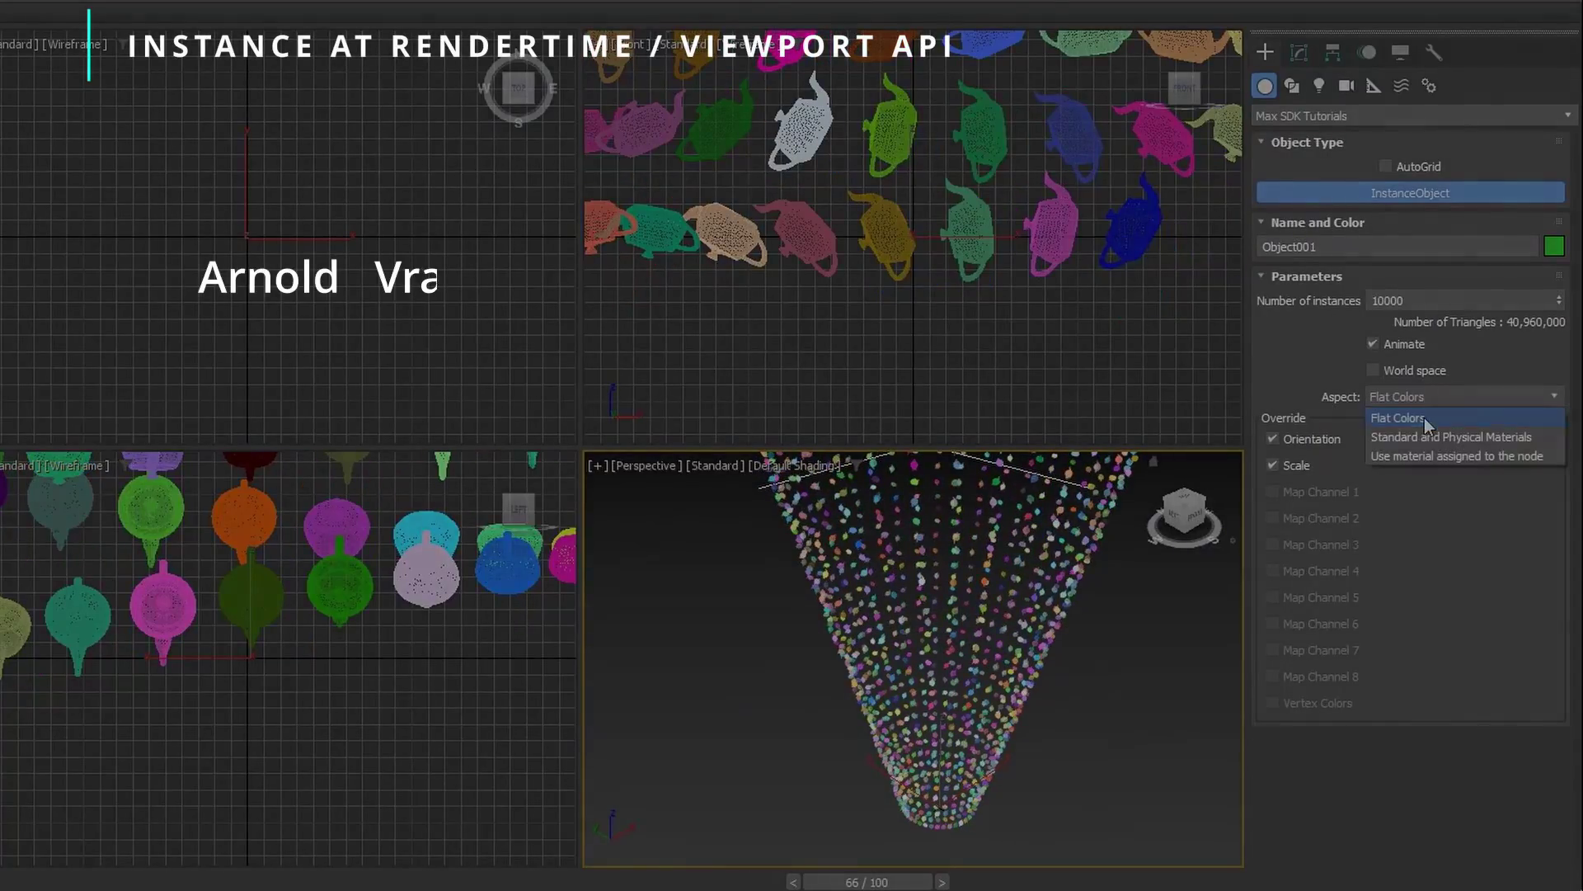
pyautogui.click(1428, 444)
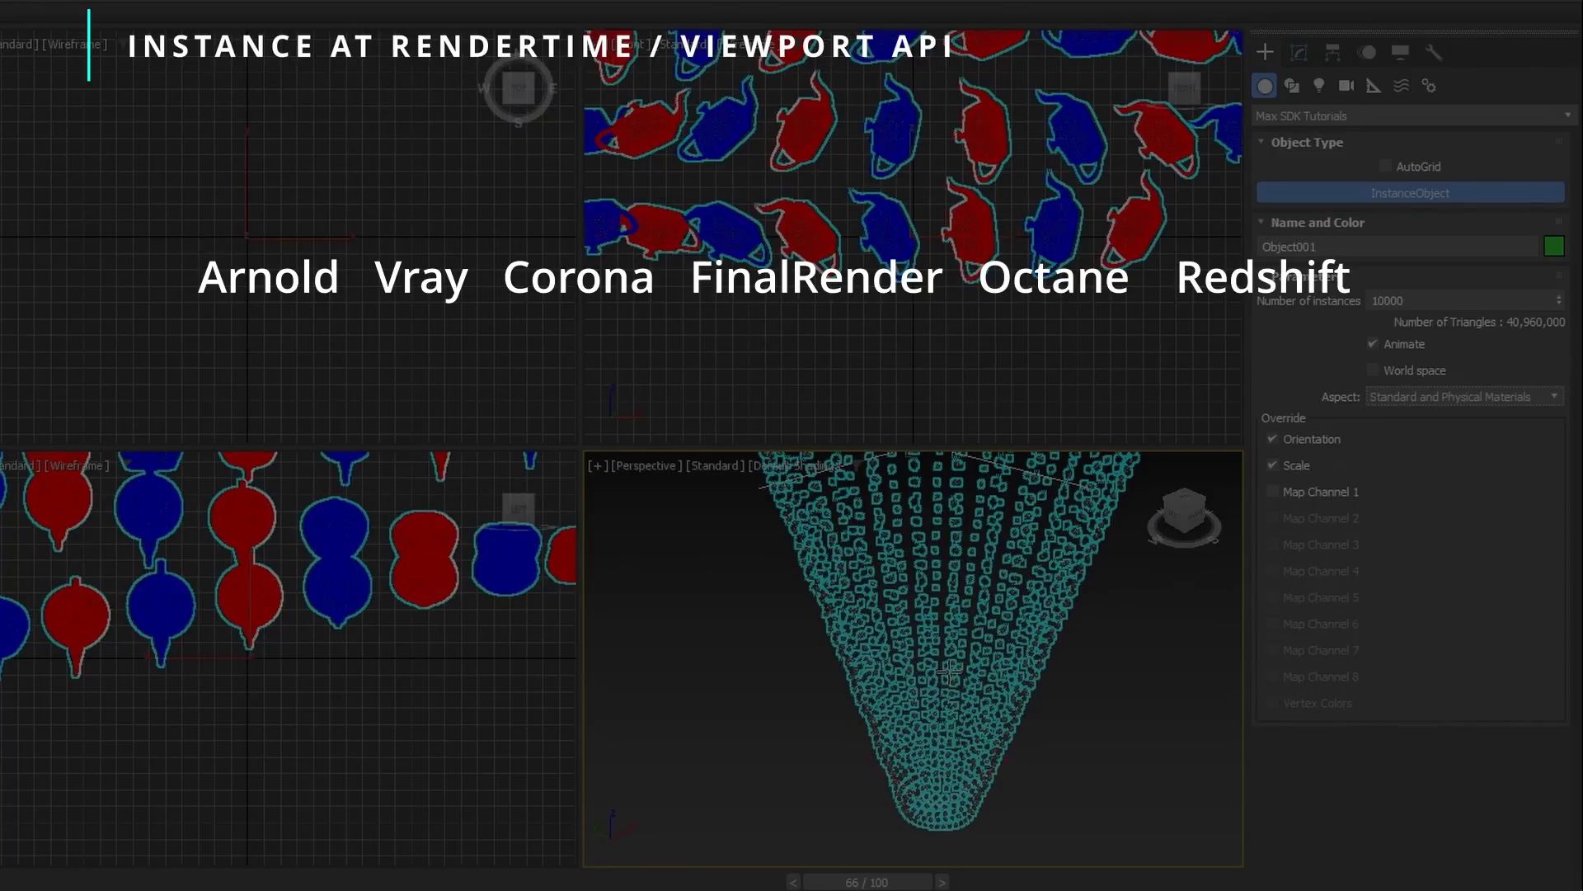
# Zoom and pan around the teapot cone, reselecting the InstanceObject, to centre a large teapot
pyautogui.scroll(3, 949, 673)
pyautogui.scroll(5, 948, 672)
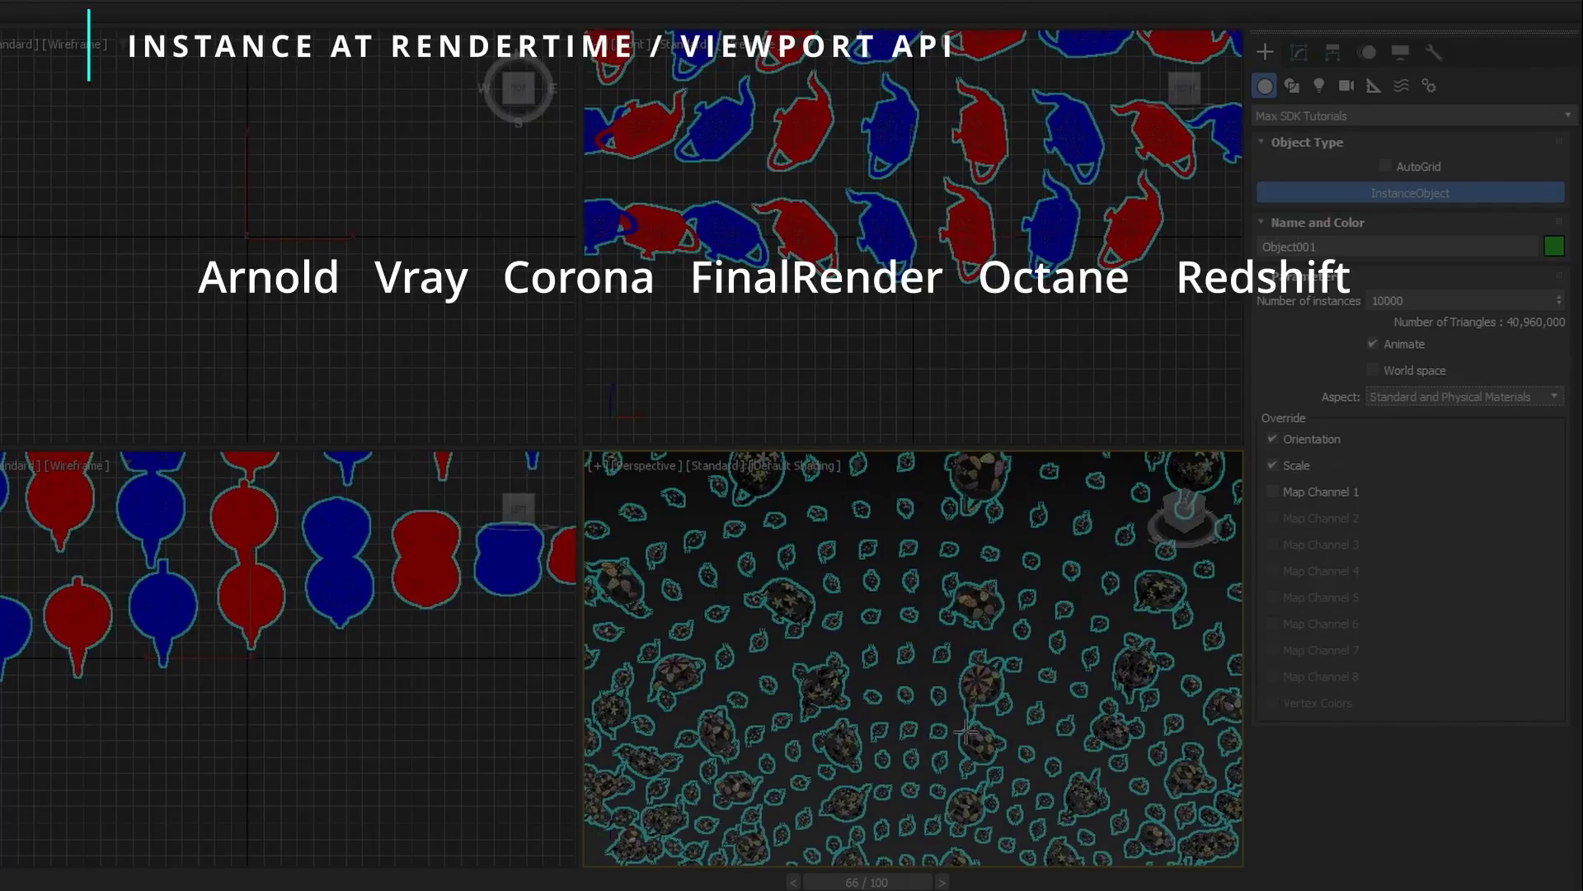
pyautogui.scroll(-5, 967, 731)
pyautogui.moveTo(966, 732); pyautogui.dragTo(957, 498, button='middle')
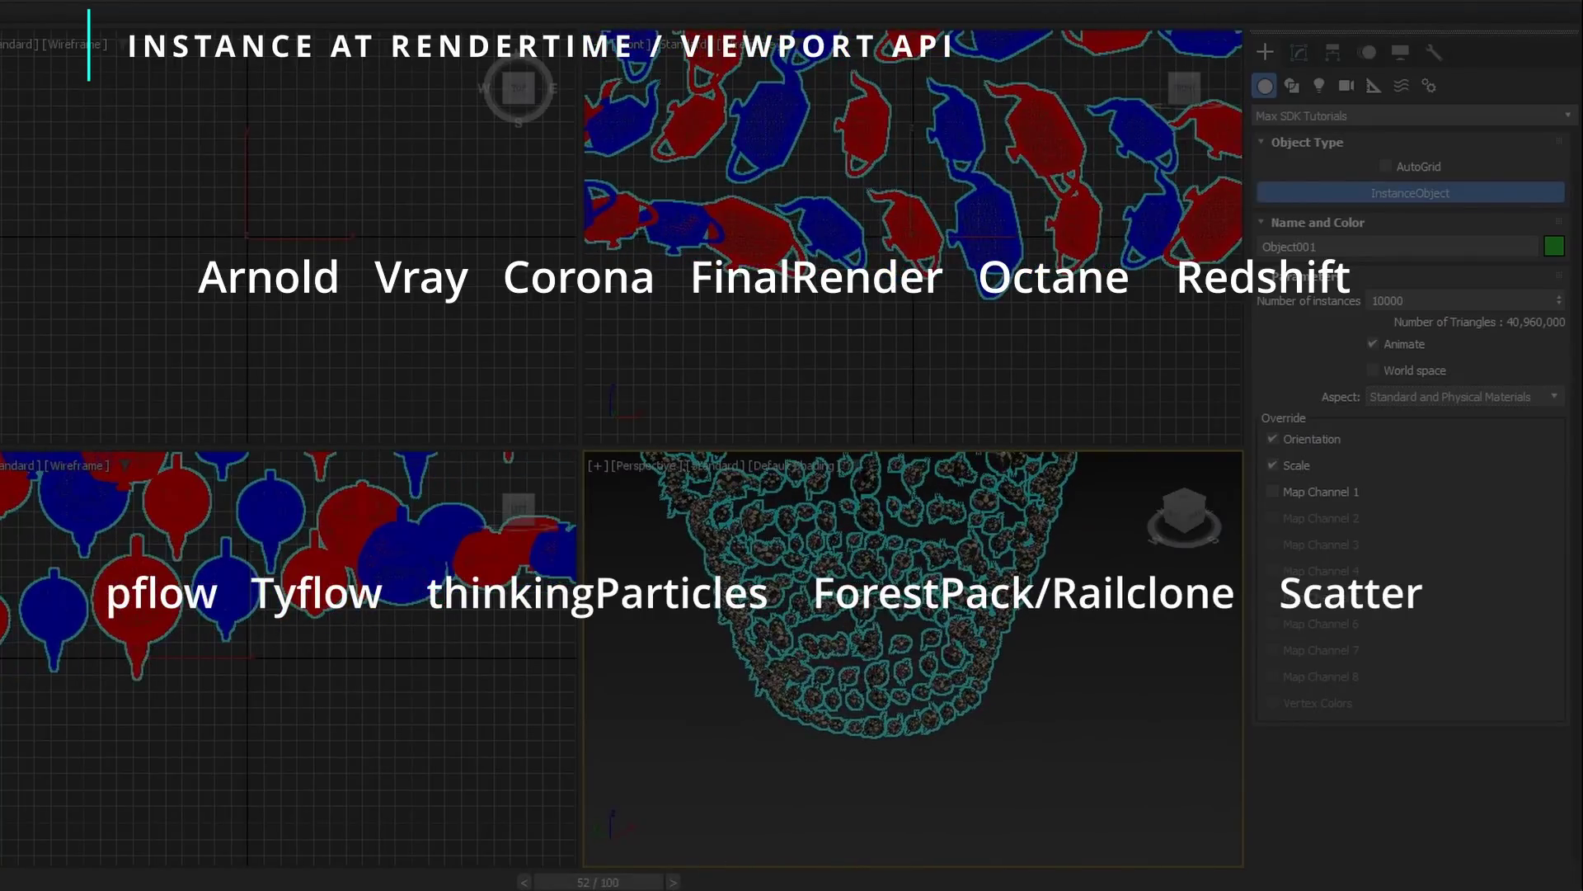
pyautogui.click(978, 730)
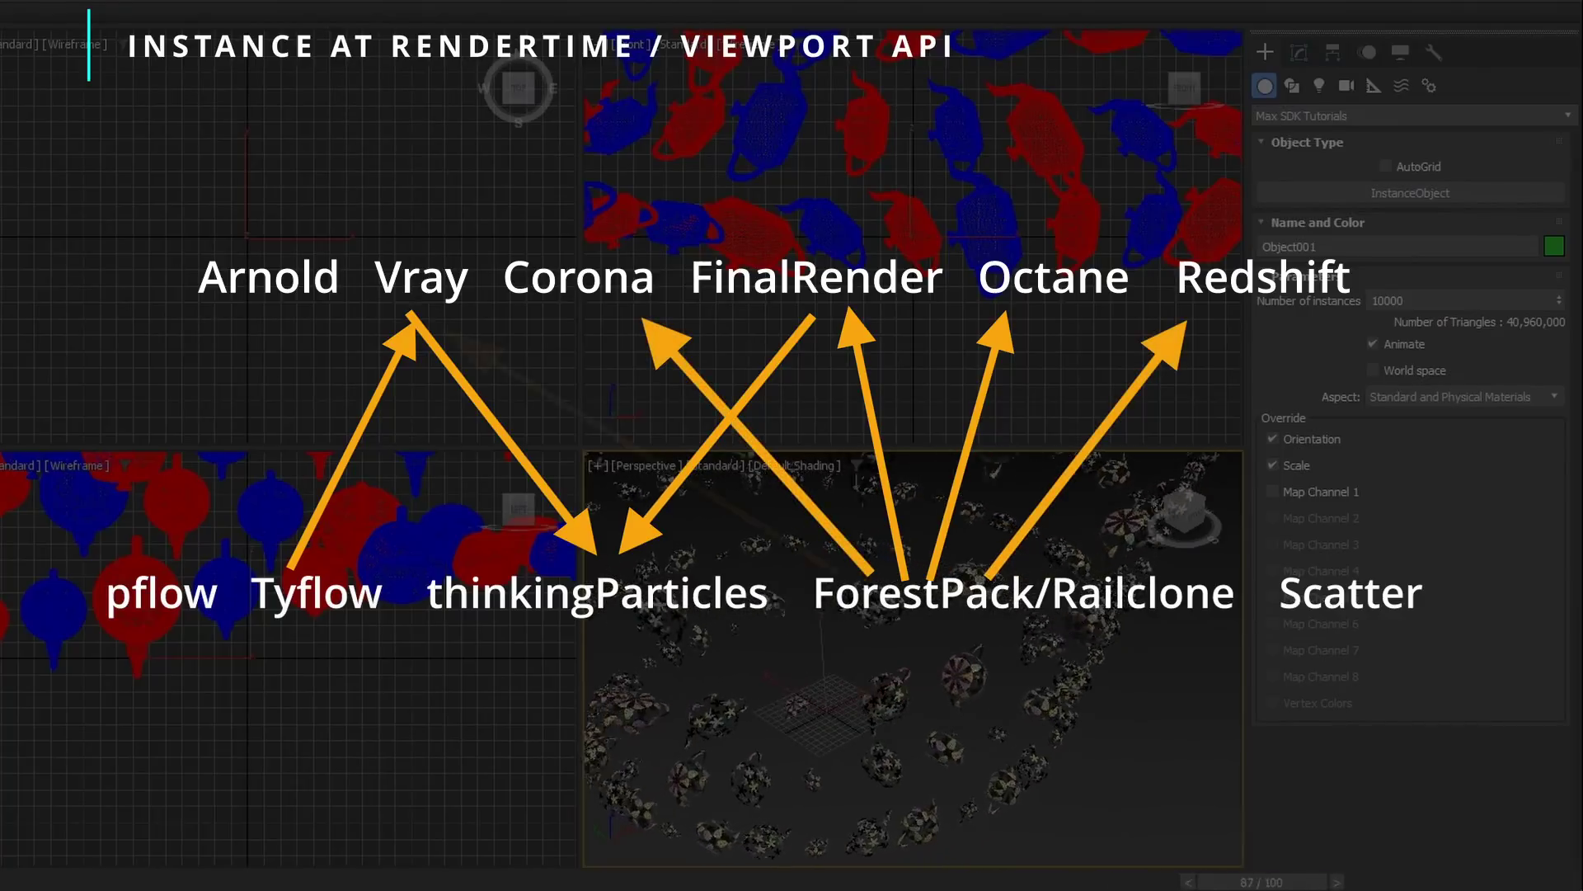
pyautogui.click(1007, 883)
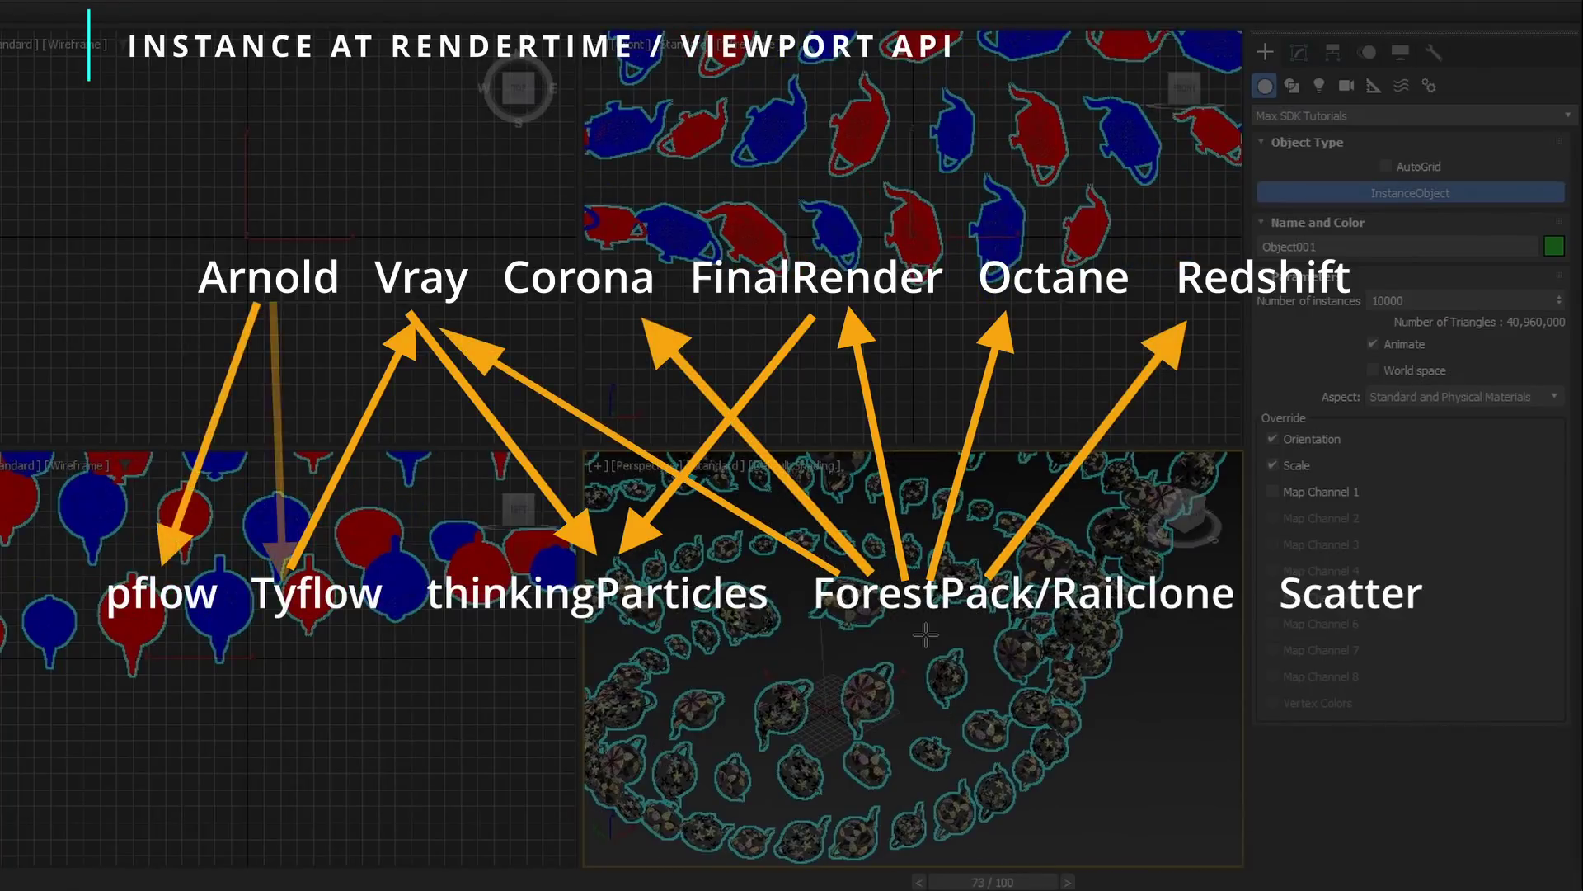
pyautogui.scroll(3, 925, 634)
pyautogui.moveTo(925, 634); pyautogui.dragTo(812, 624, button='middle')
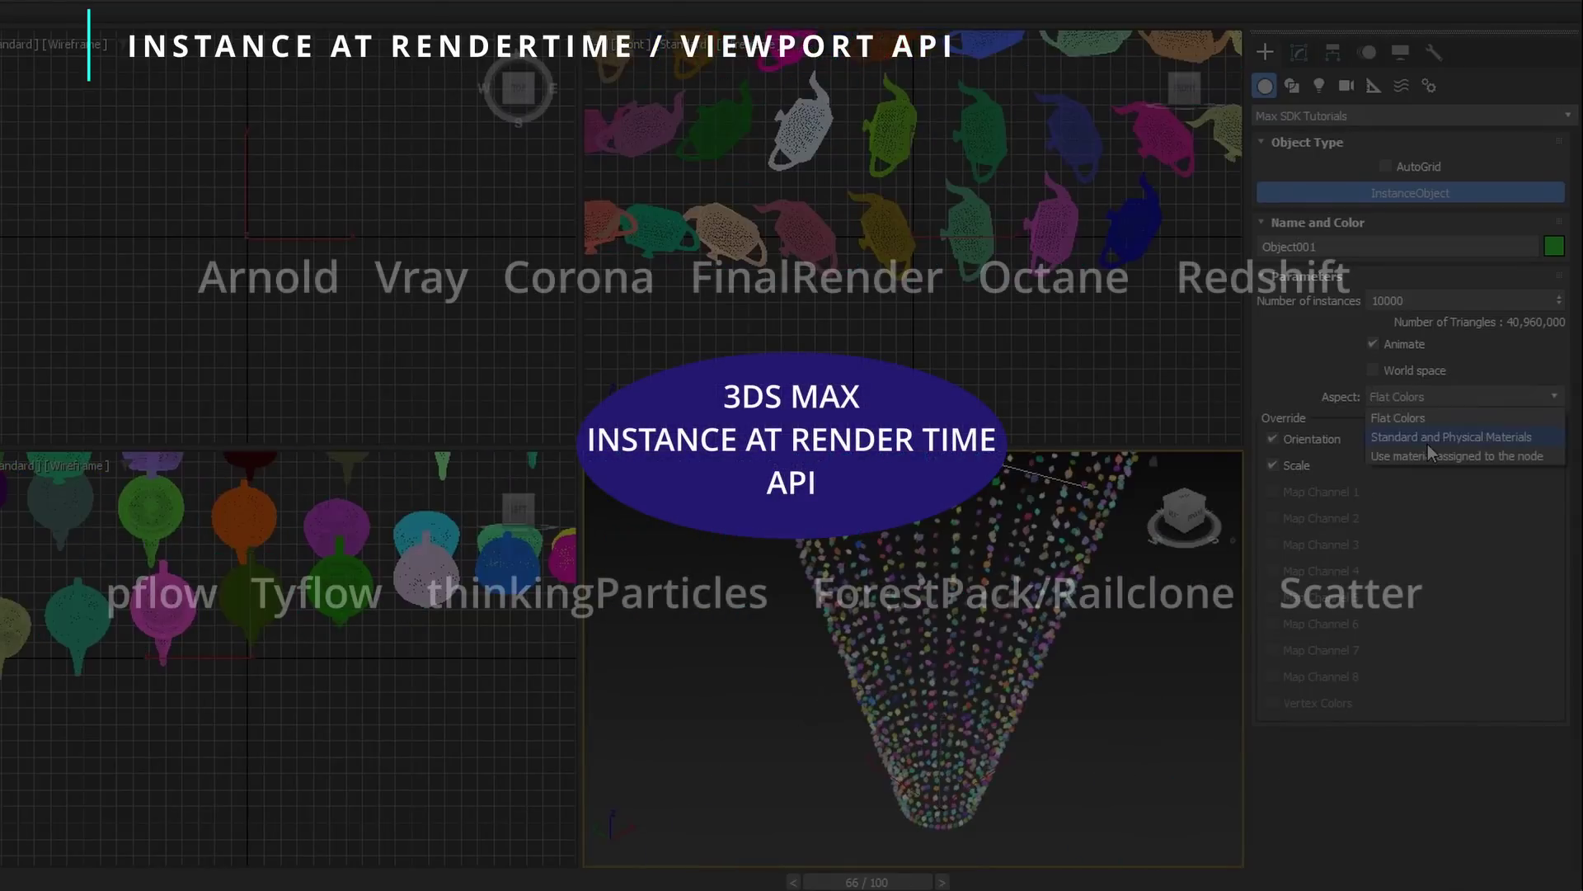
# Show the teapot instances with Standard and Physical Materials and zoom into the cone
pyautogui.click(1428, 444)
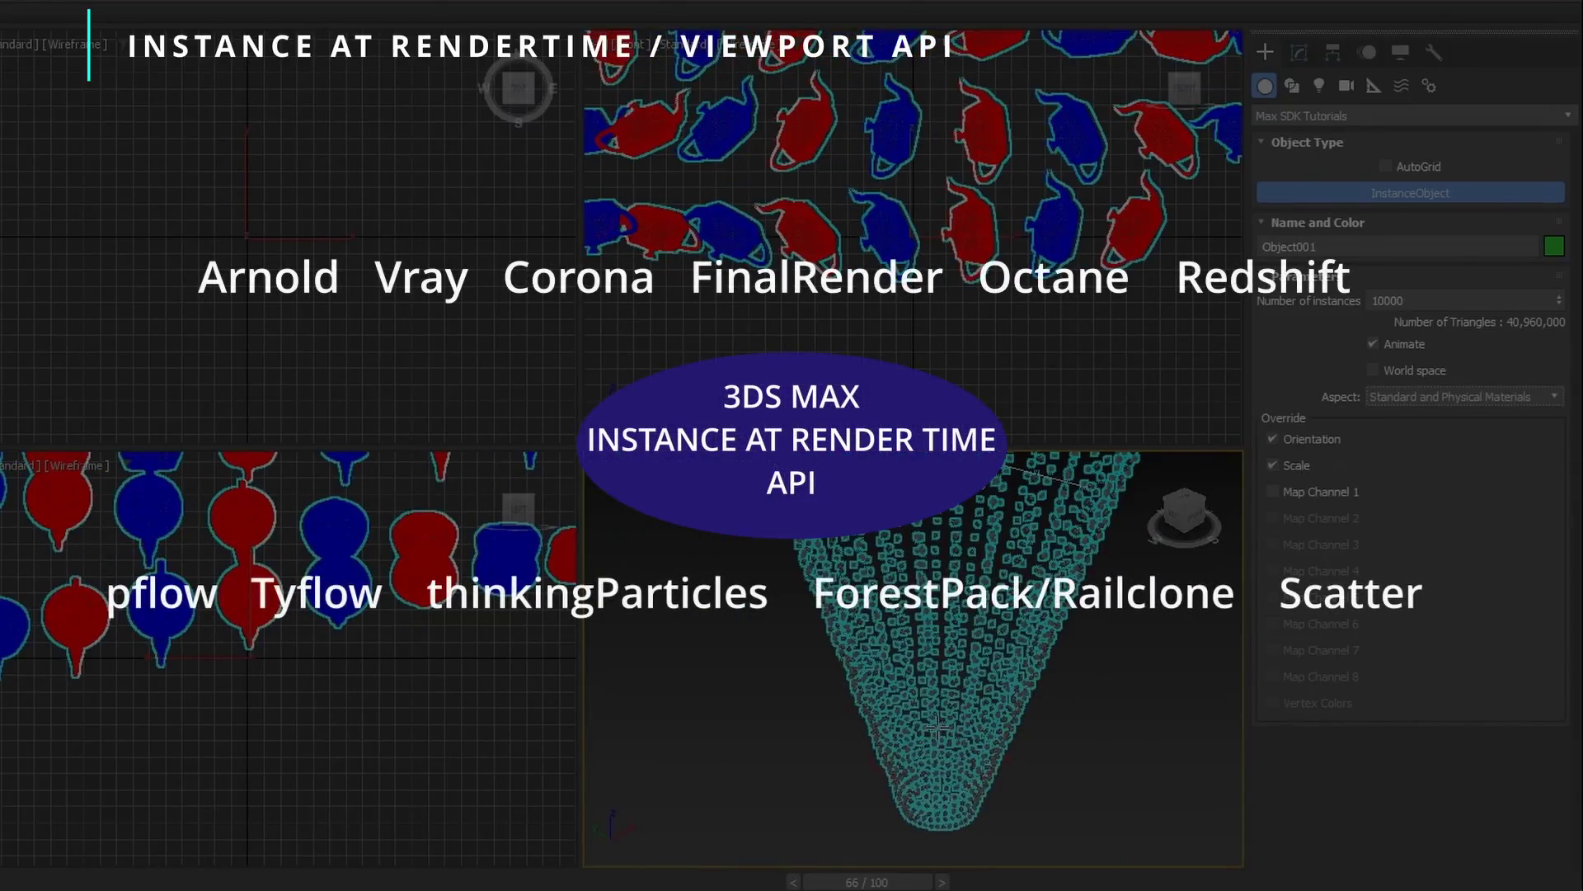
pyautogui.scroll(3, 949, 669)
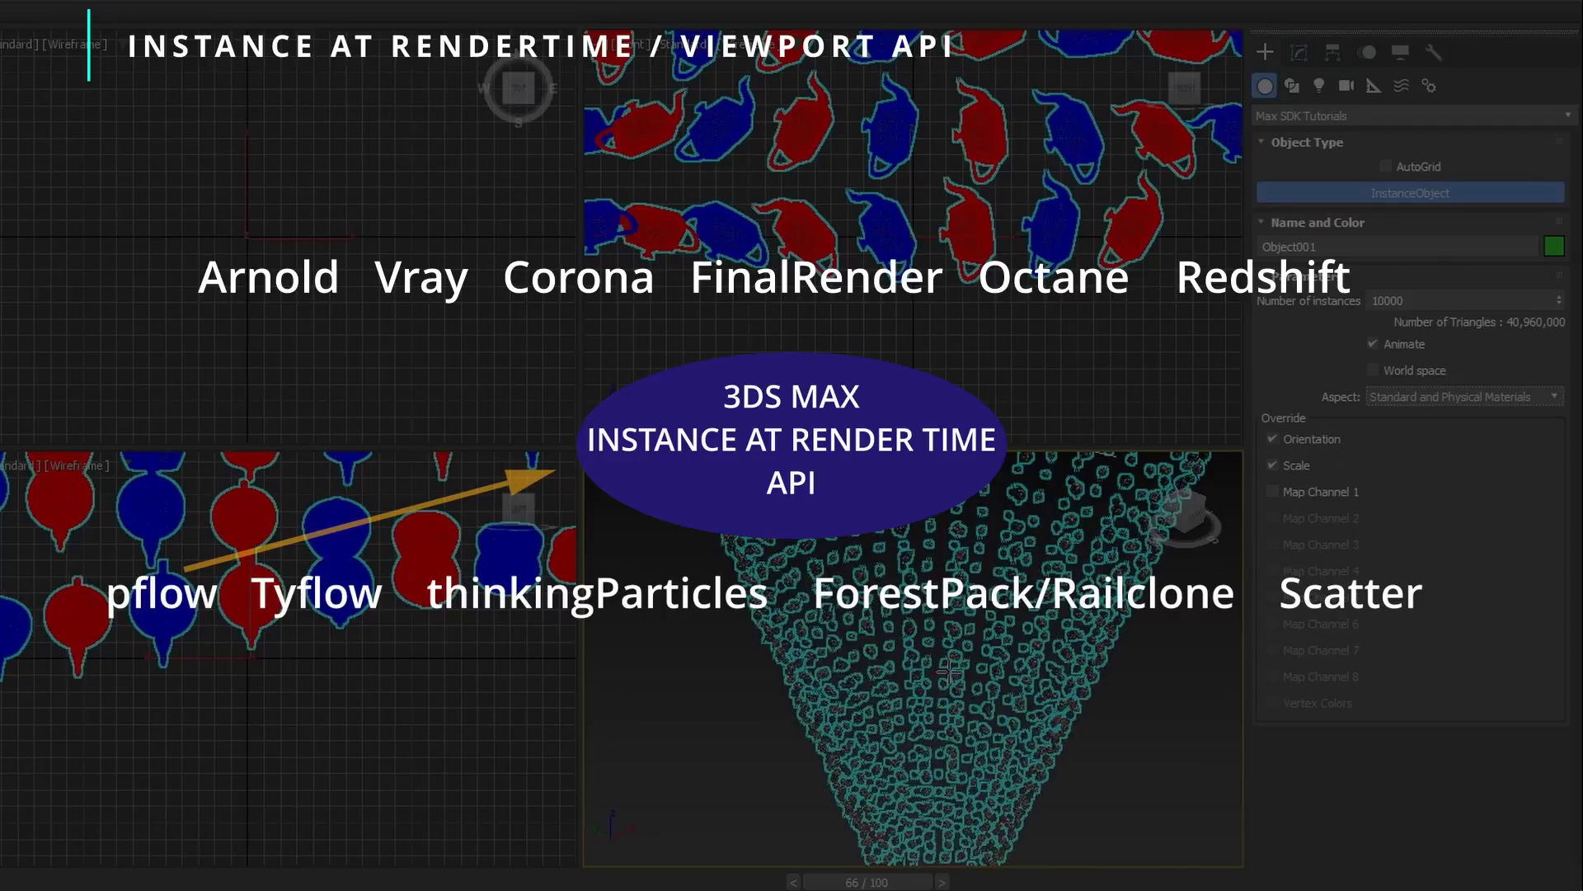
pyautogui.scroll(3, 948, 670)
pyautogui.moveTo(949, 670); pyautogui.dragTo(964, 511, button='middle')
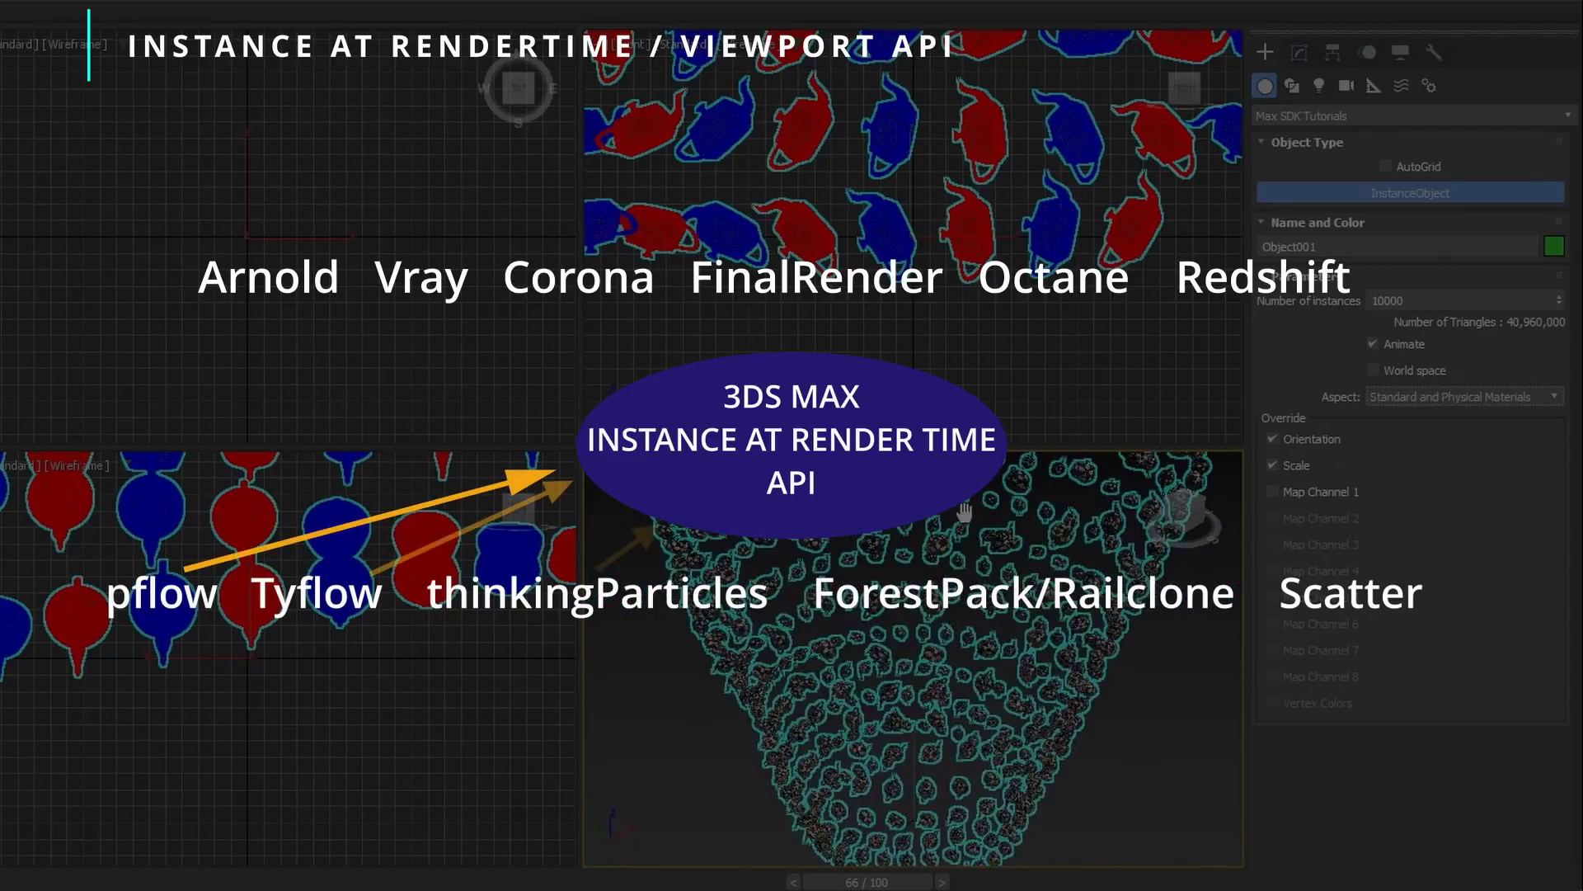
pyautogui.scroll(-3, 965, 512)
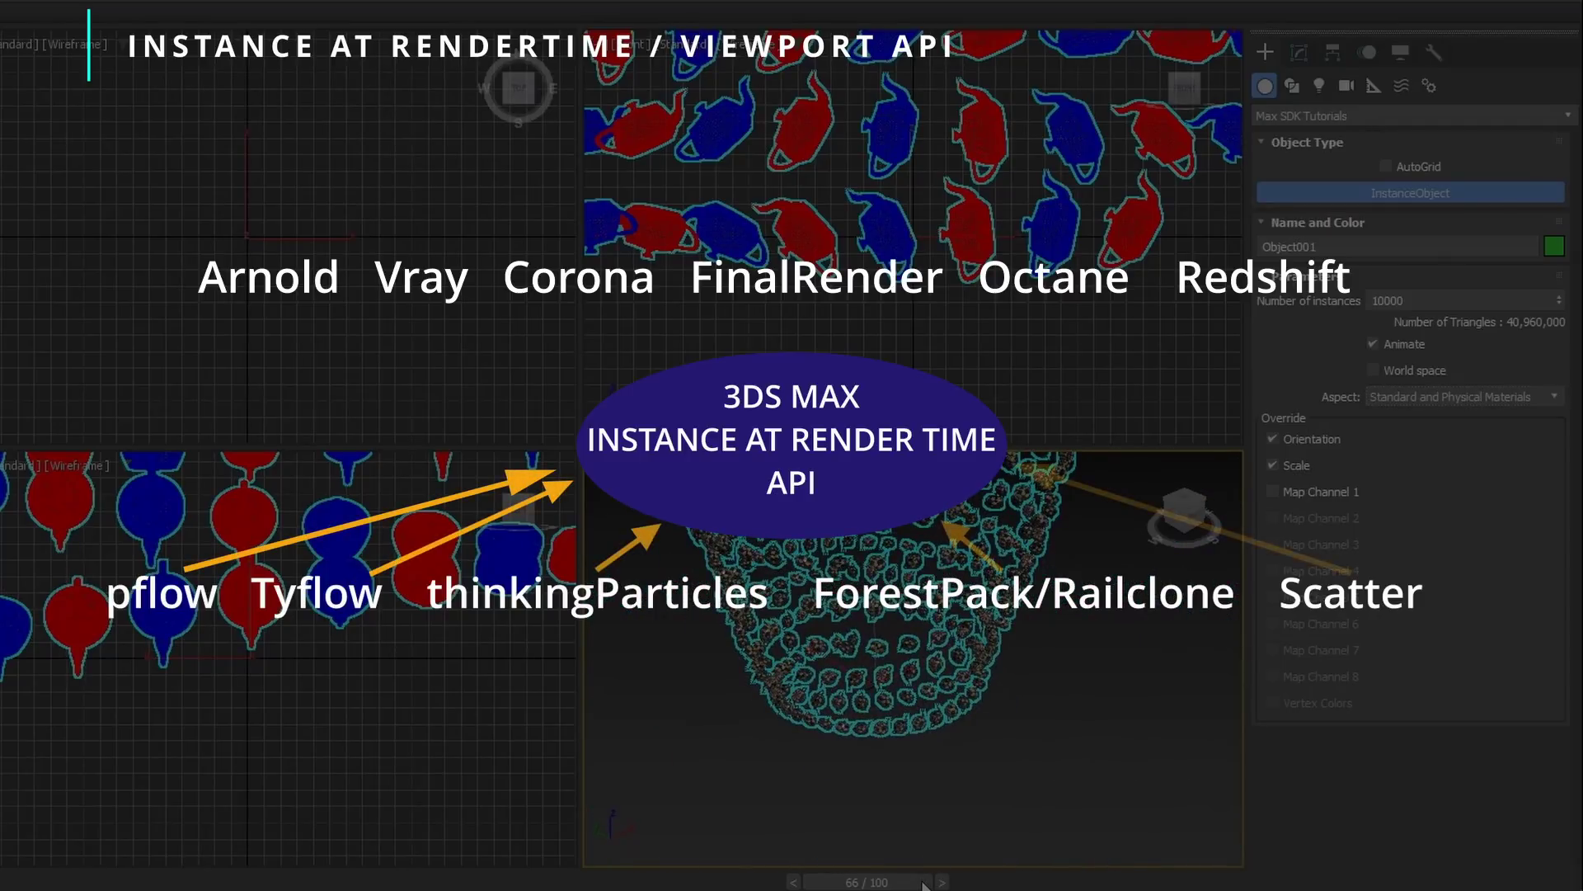
# Scrub back to an earlier frame, deselect, and play the instance animation
pyautogui.moveTo(923, 884); pyautogui.dragTo(611, 884)
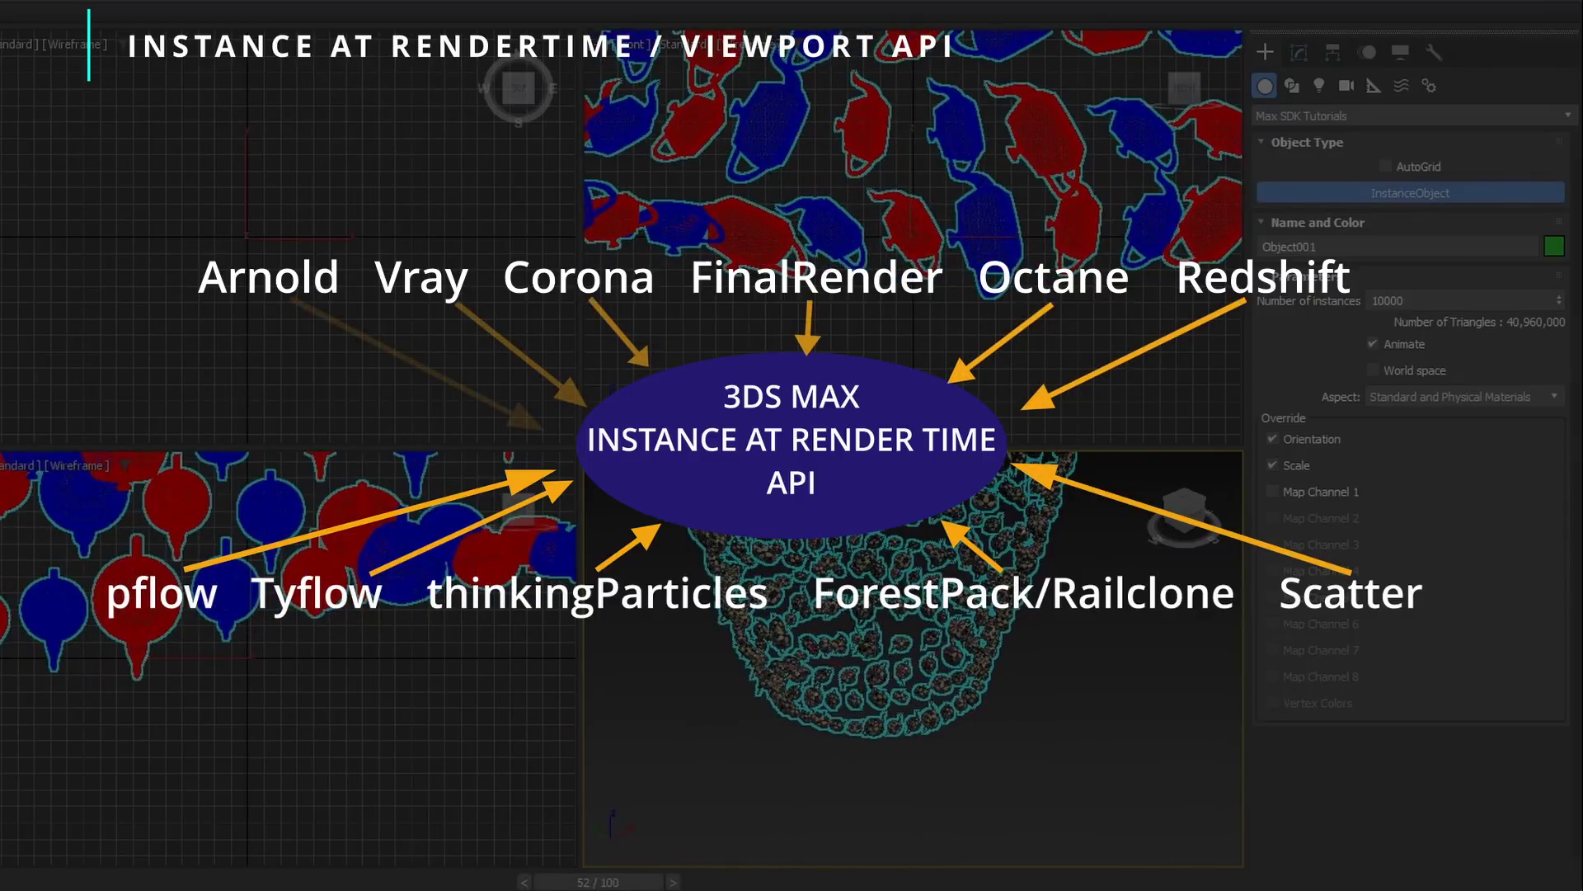
pyautogui.click(917, 665)
pyautogui.press('/')
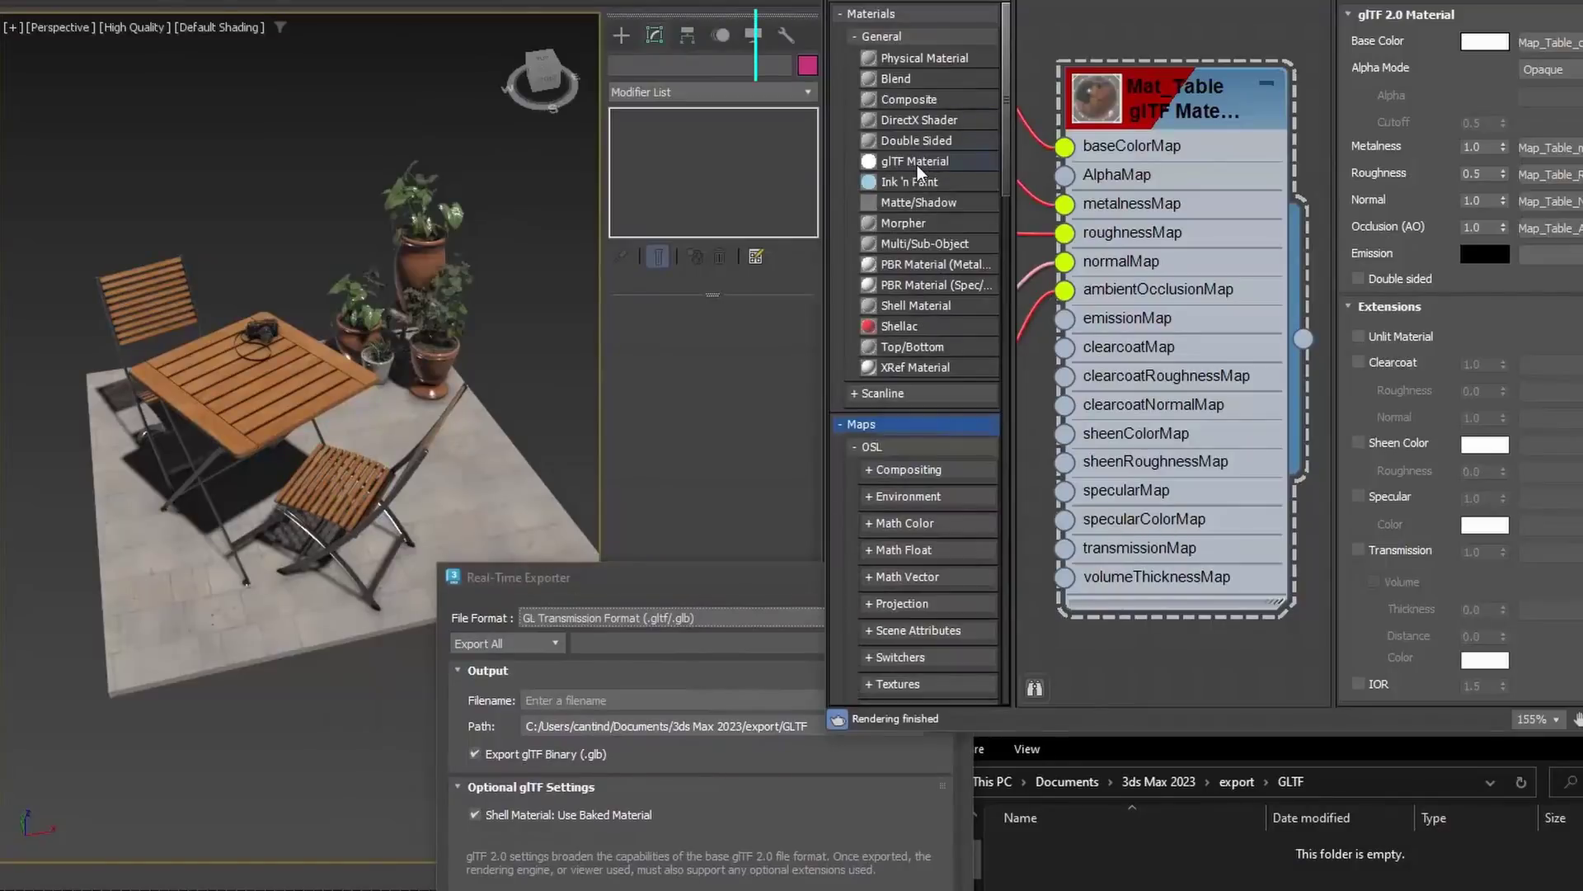
# Assign a glTF Material to the table set, checking its base colour, and reposition the exporter window
pyautogui.click(917, 163)
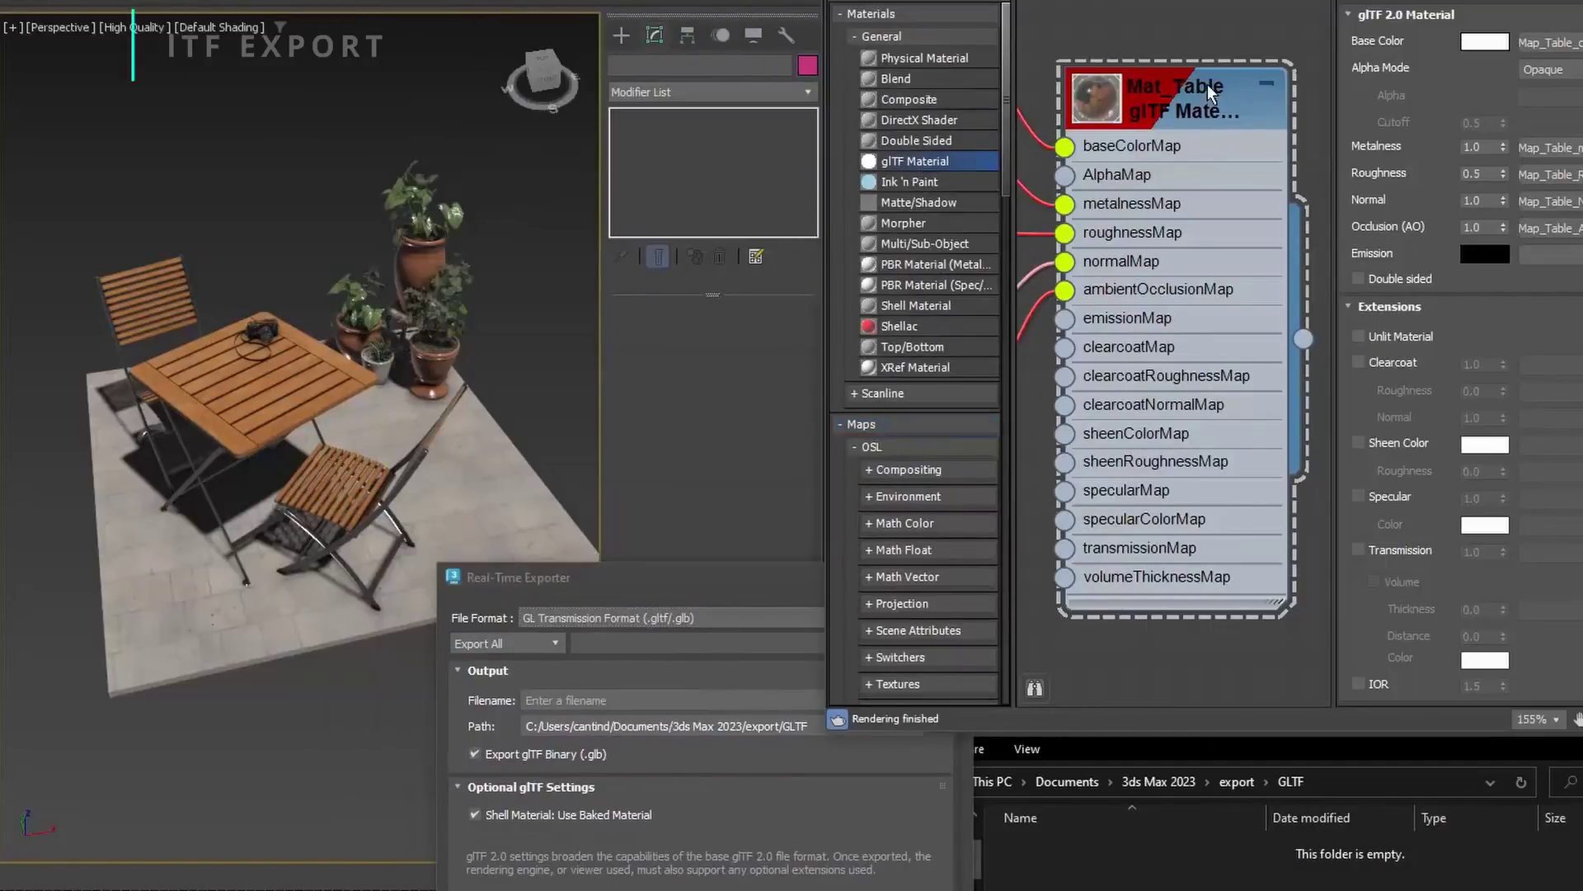
pyautogui.click(1484, 42)
pyautogui.click(1383, 289)
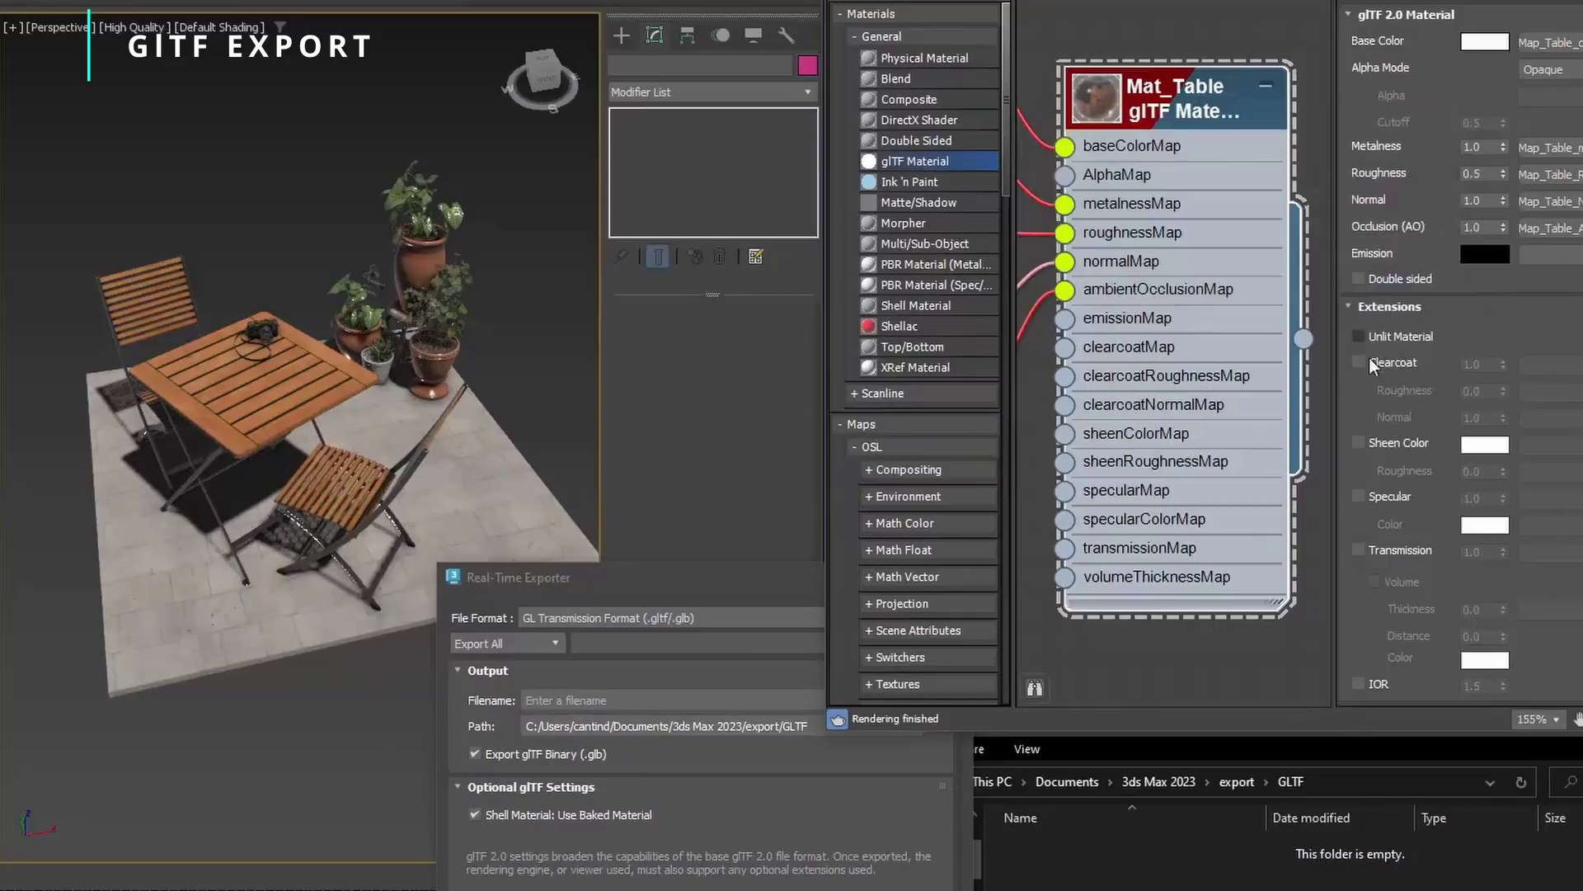
pyautogui.moveTo(707, 577); pyautogui.dragTo(747, 318)
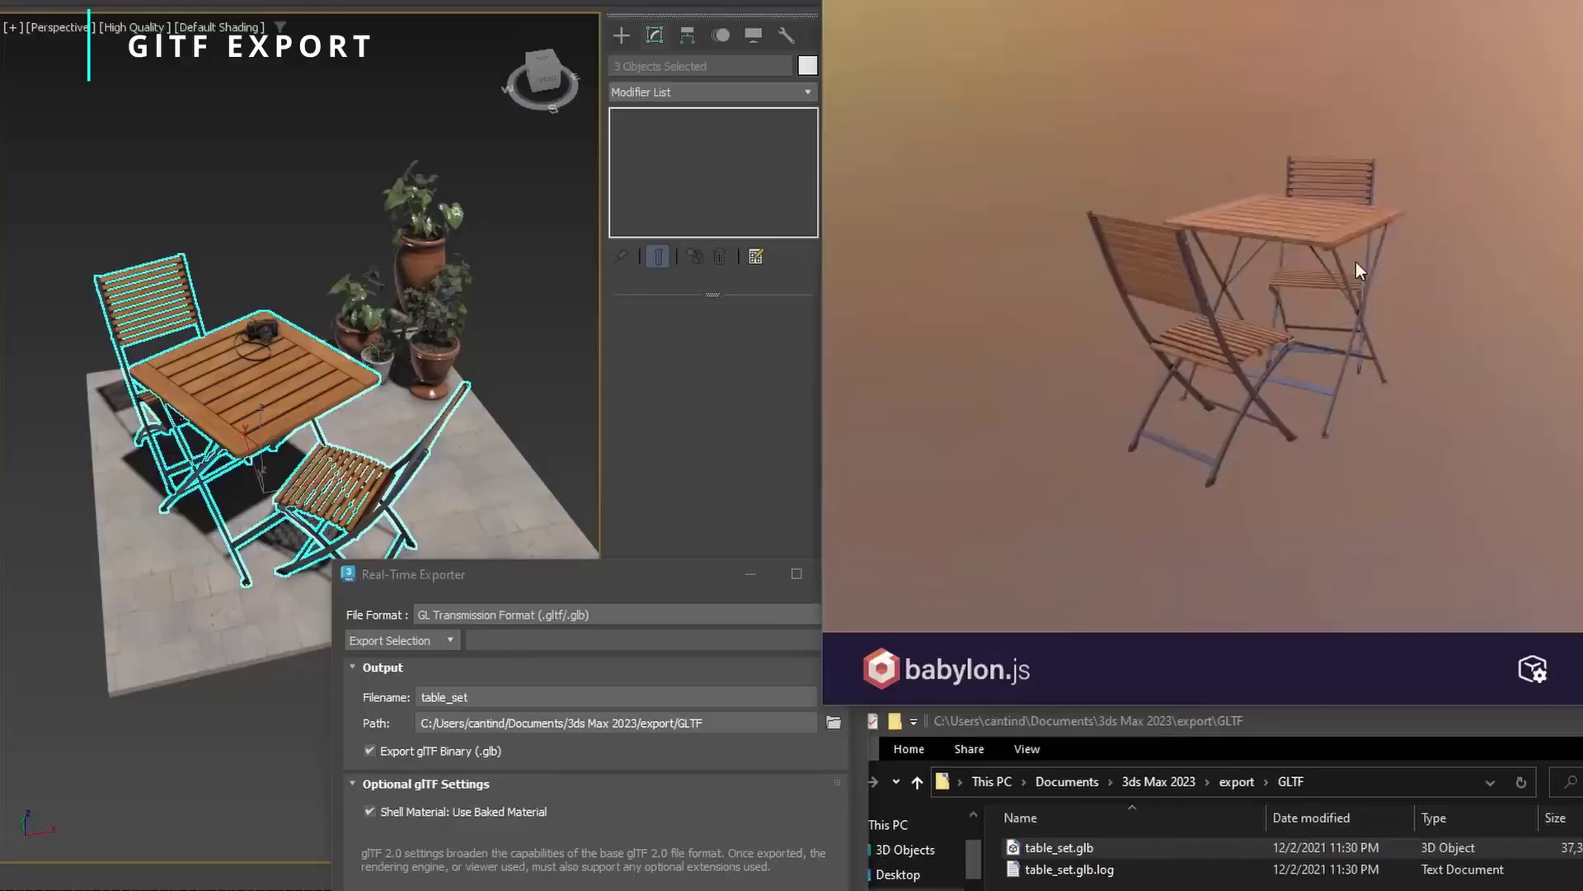
# Inspect the exported table set in babylon.js, then load and orbit camera.glb
pyautogui.moveTo(1356, 261); pyautogui.dragTo(1179, 309)
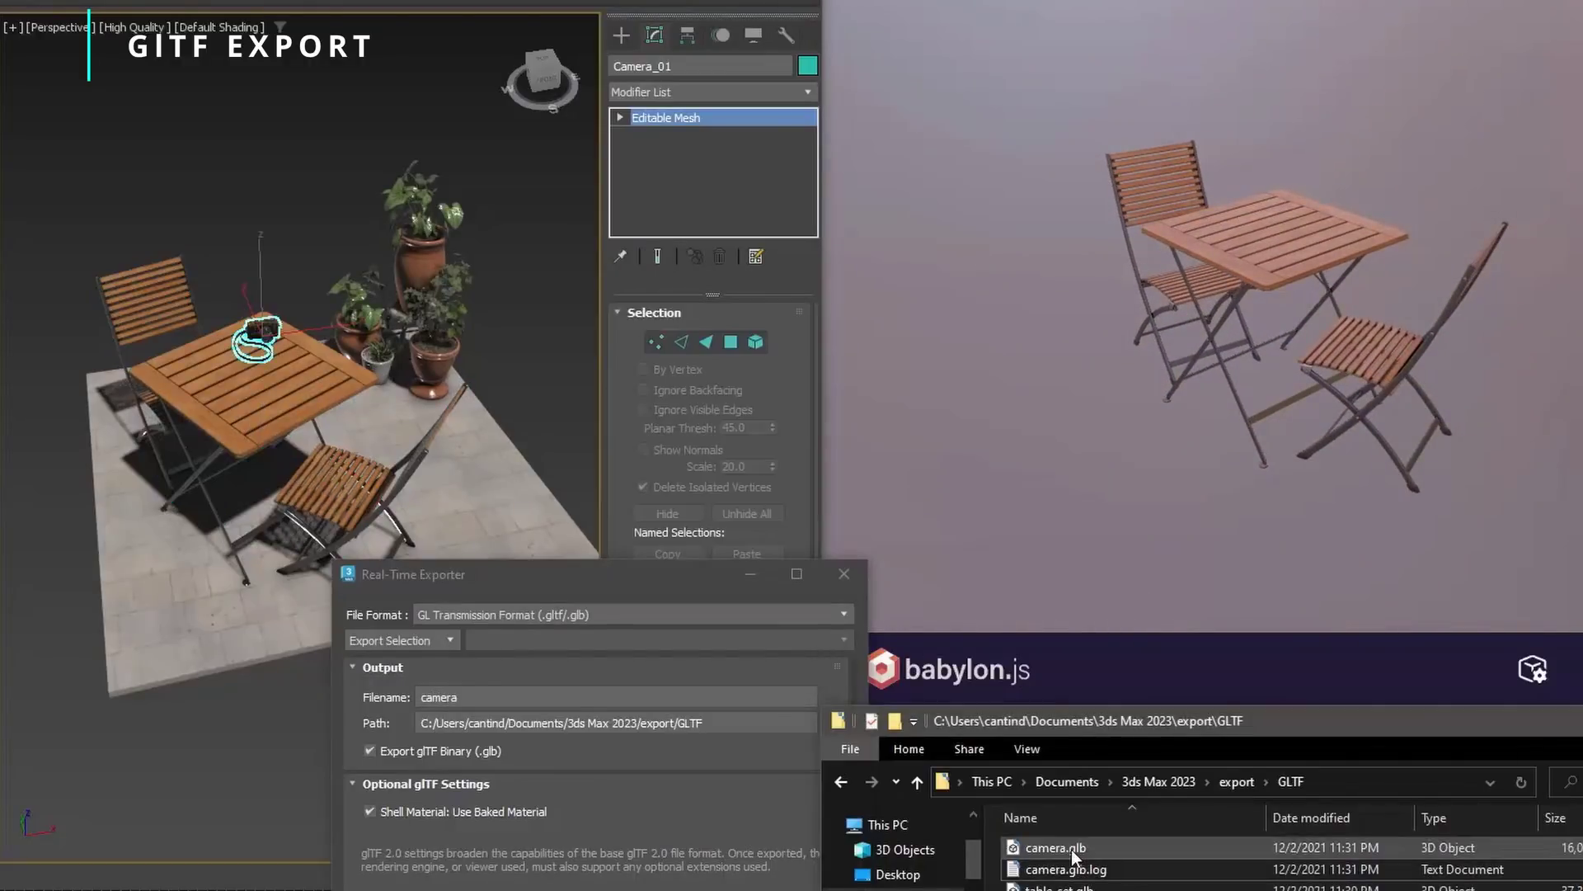
pyautogui.moveTo(1071, 850); pyautogui.dragTo(1229, 358)
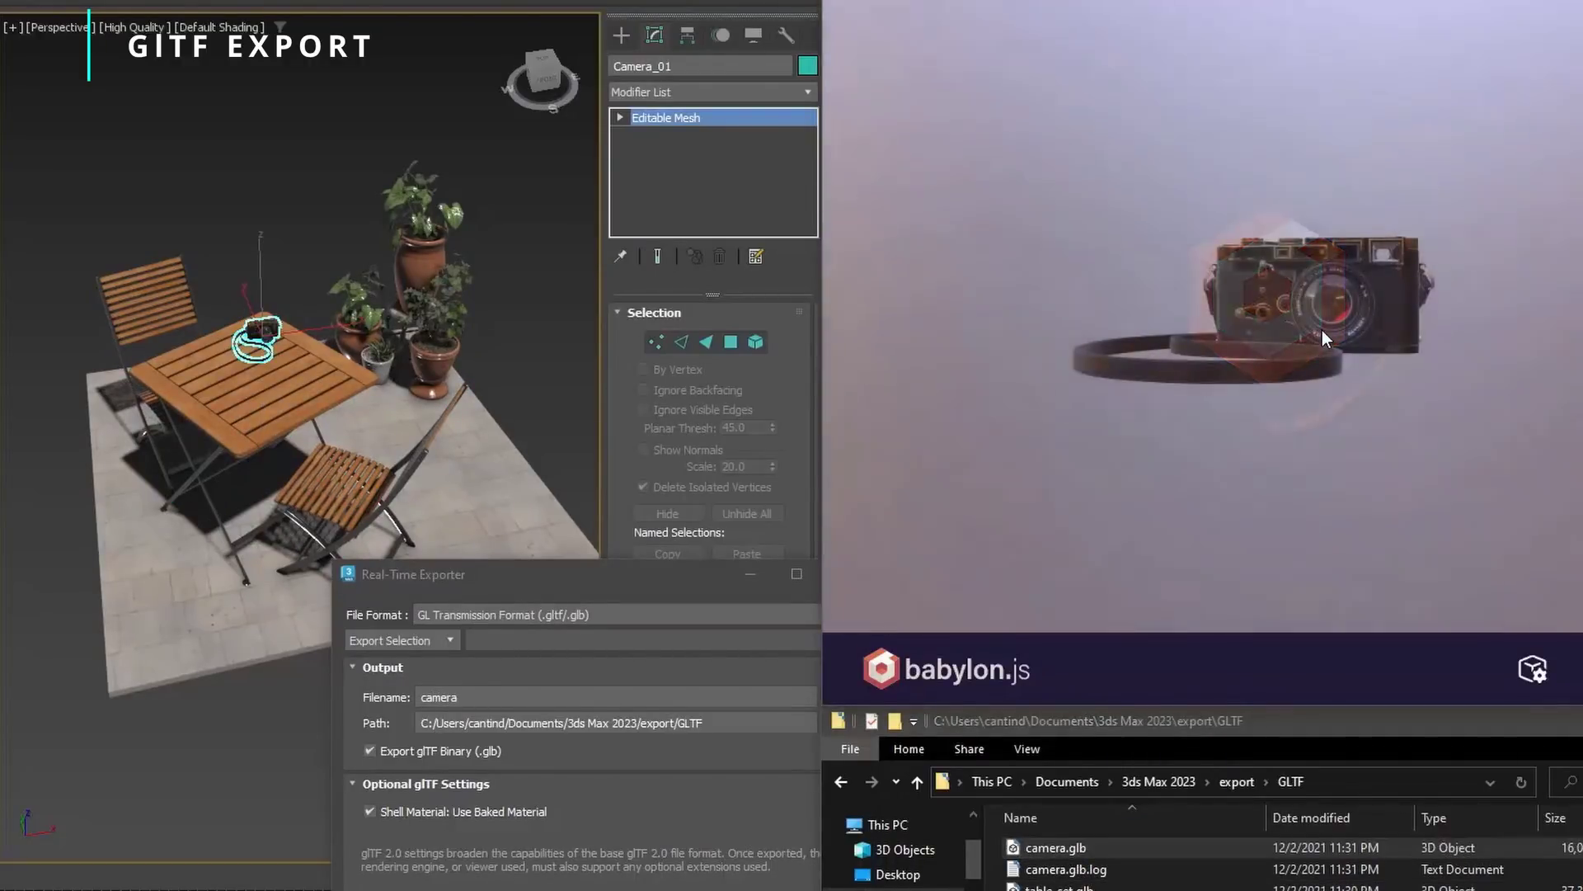
pyautogui.moveTo(1331, 327); pyautogui.dragTo(809, 376)
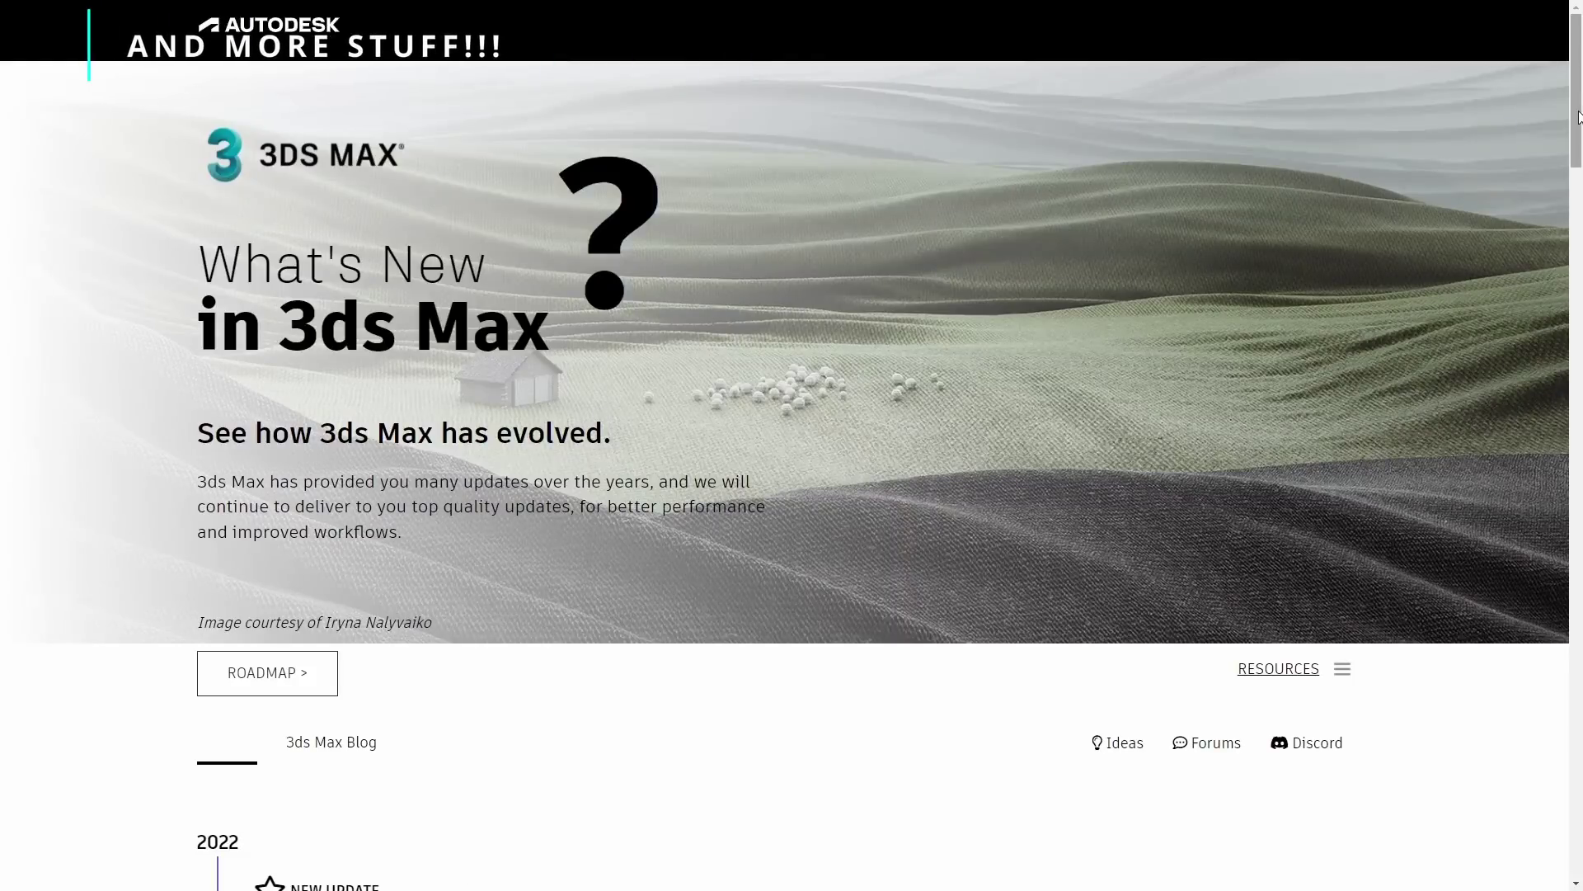
# Scroll the What's New page to the 2022 timeline and advance the update carousel
pyautogui.moveTo(1577, 115); pyautogui.dragTo(1573, 238)
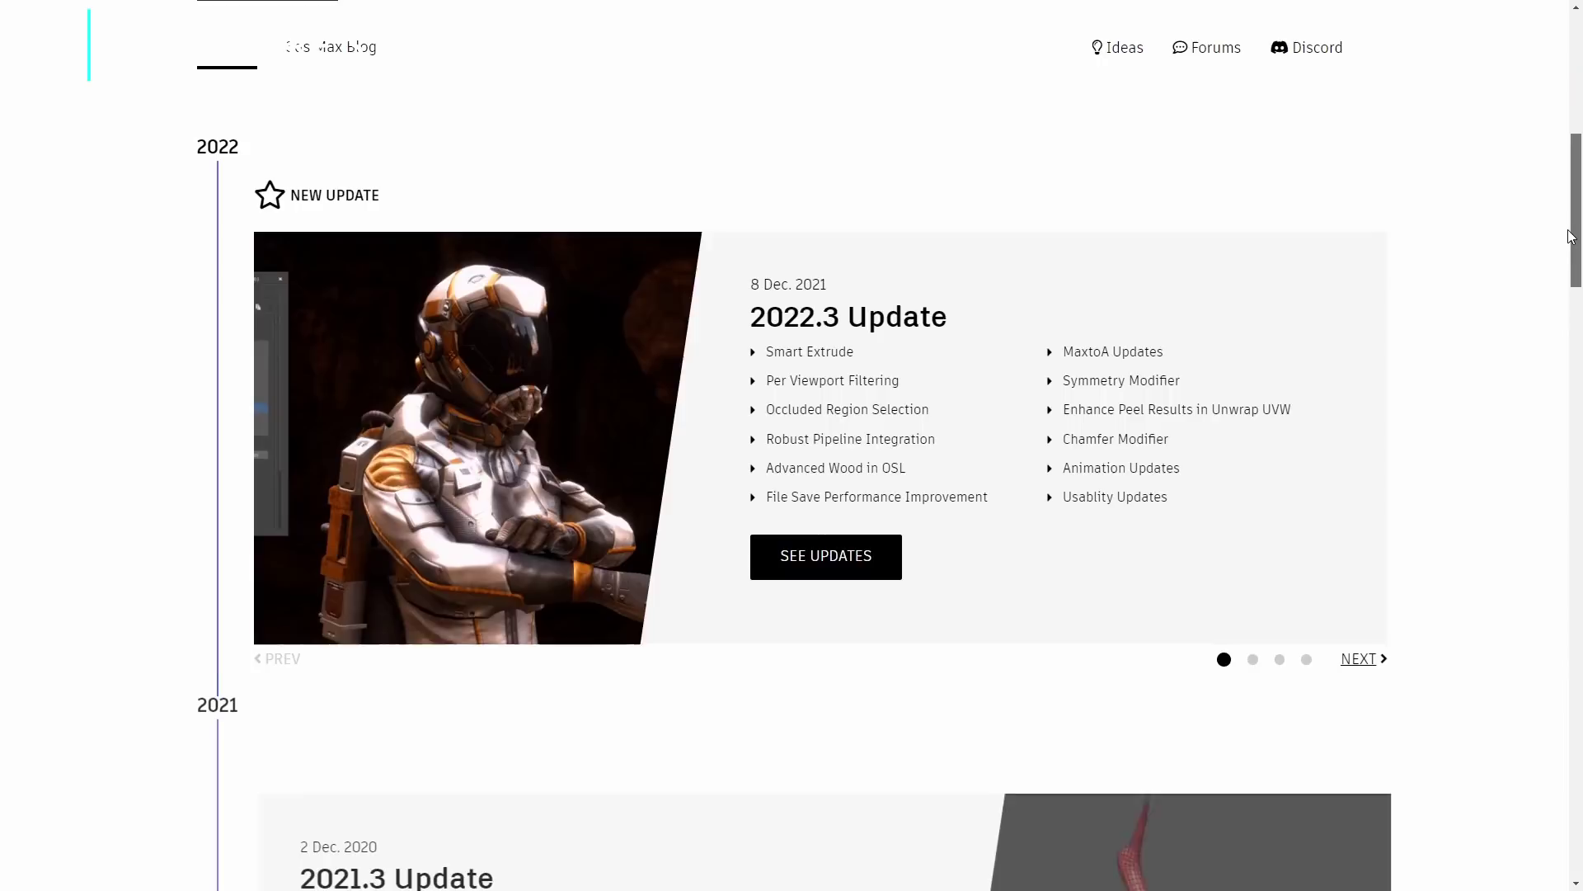
pyautogui.click(1365, 664)
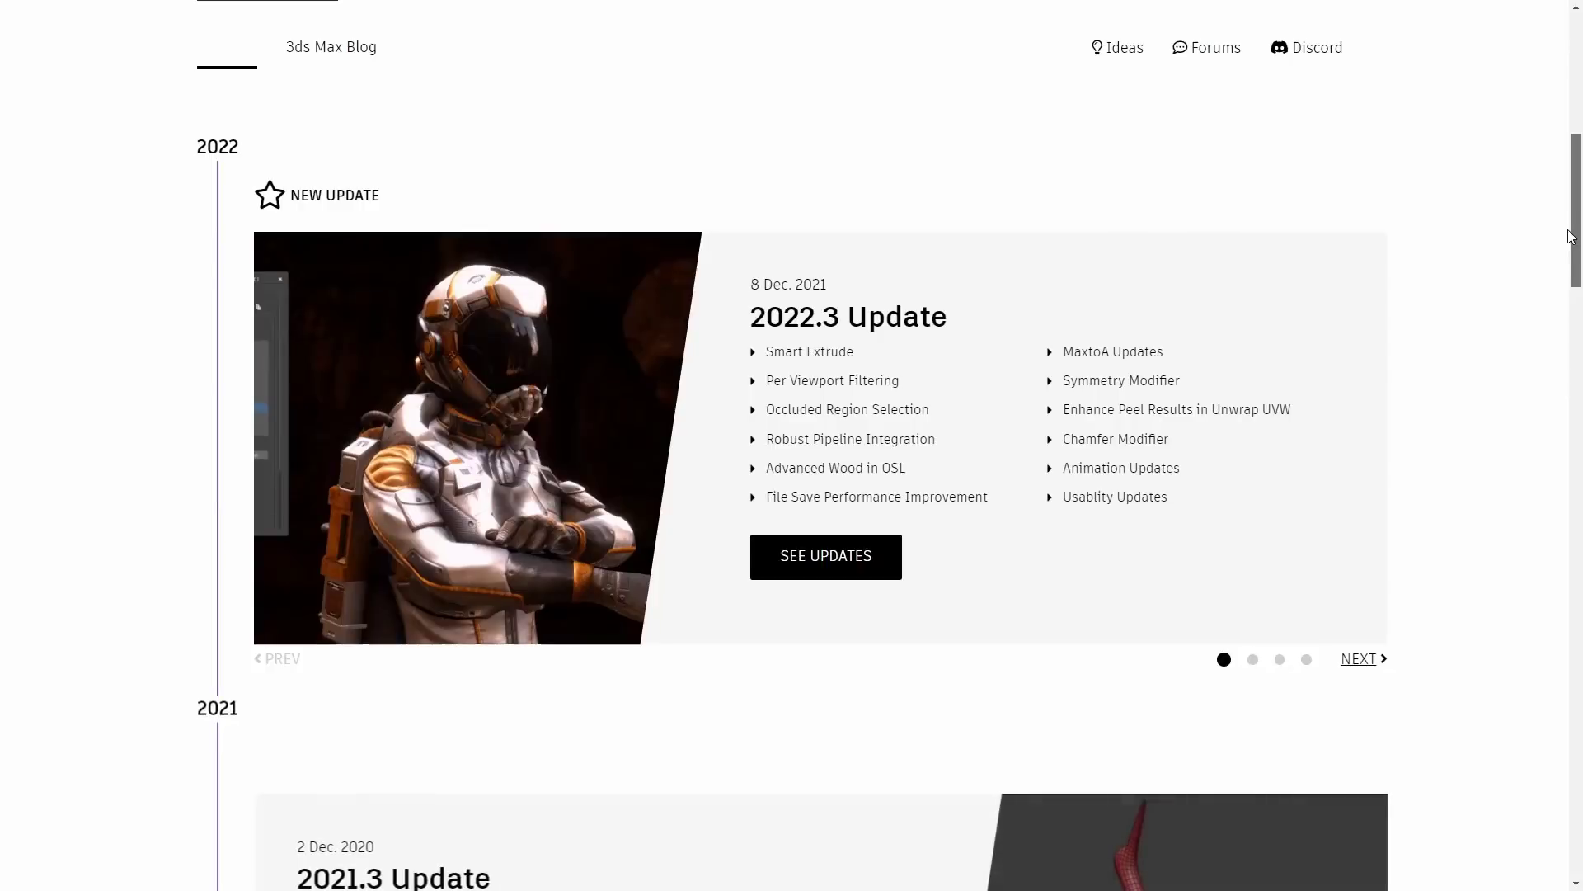
# Cycle the 2022 carousel through the 2022.2, 2022.1 and 2022.3 cards, ending on 2022.1
pyautogui.click(1366, 662)
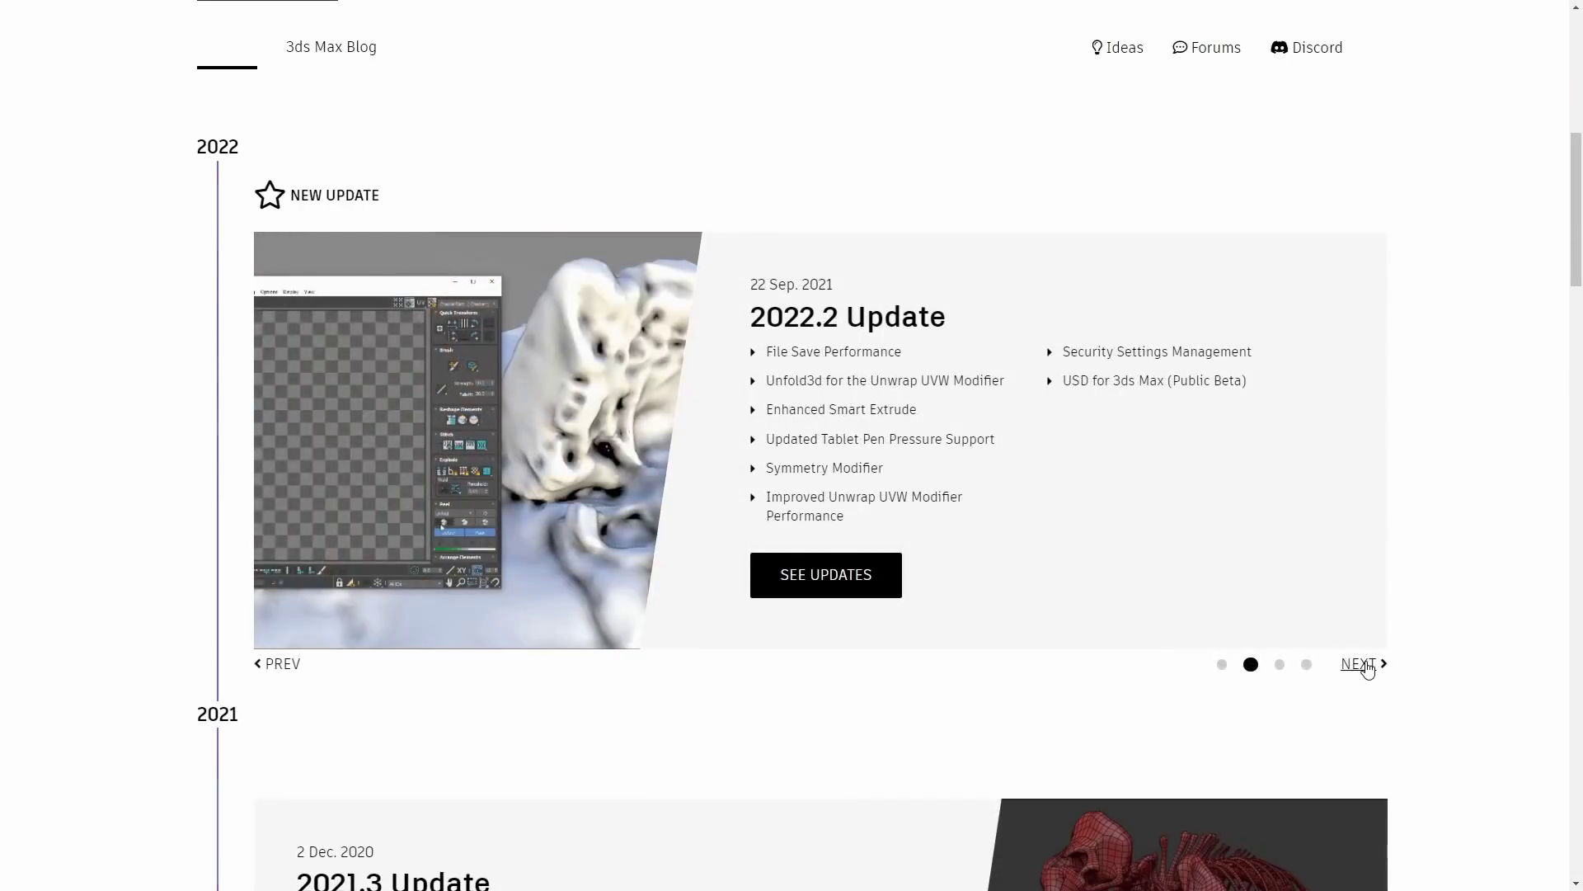
pyautogui.click(1366, 664)
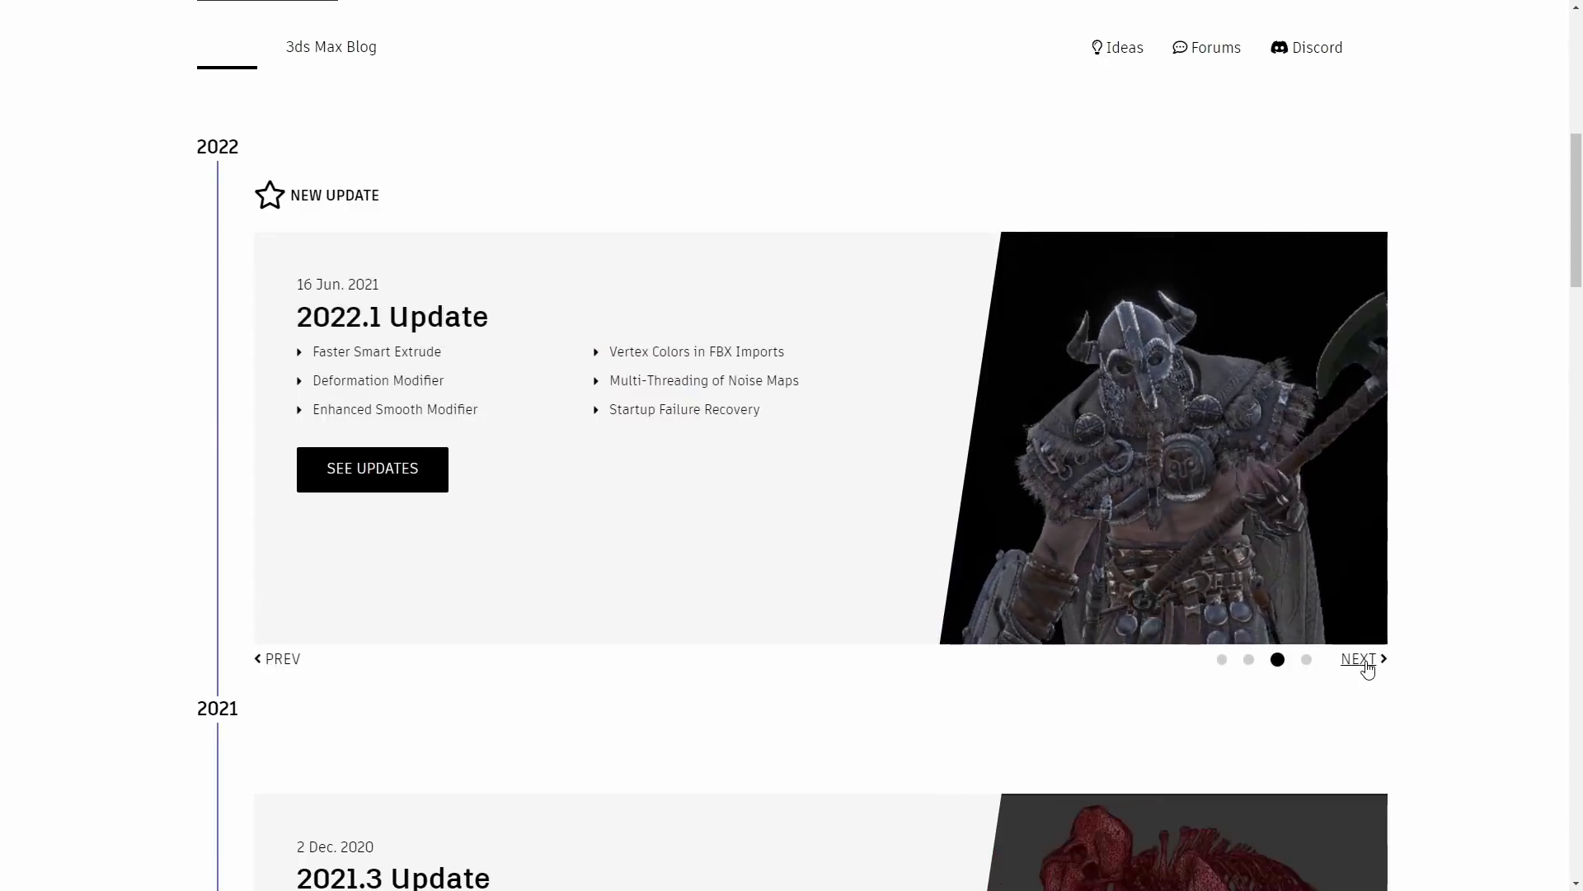
pyautogui.click(1365, 662)
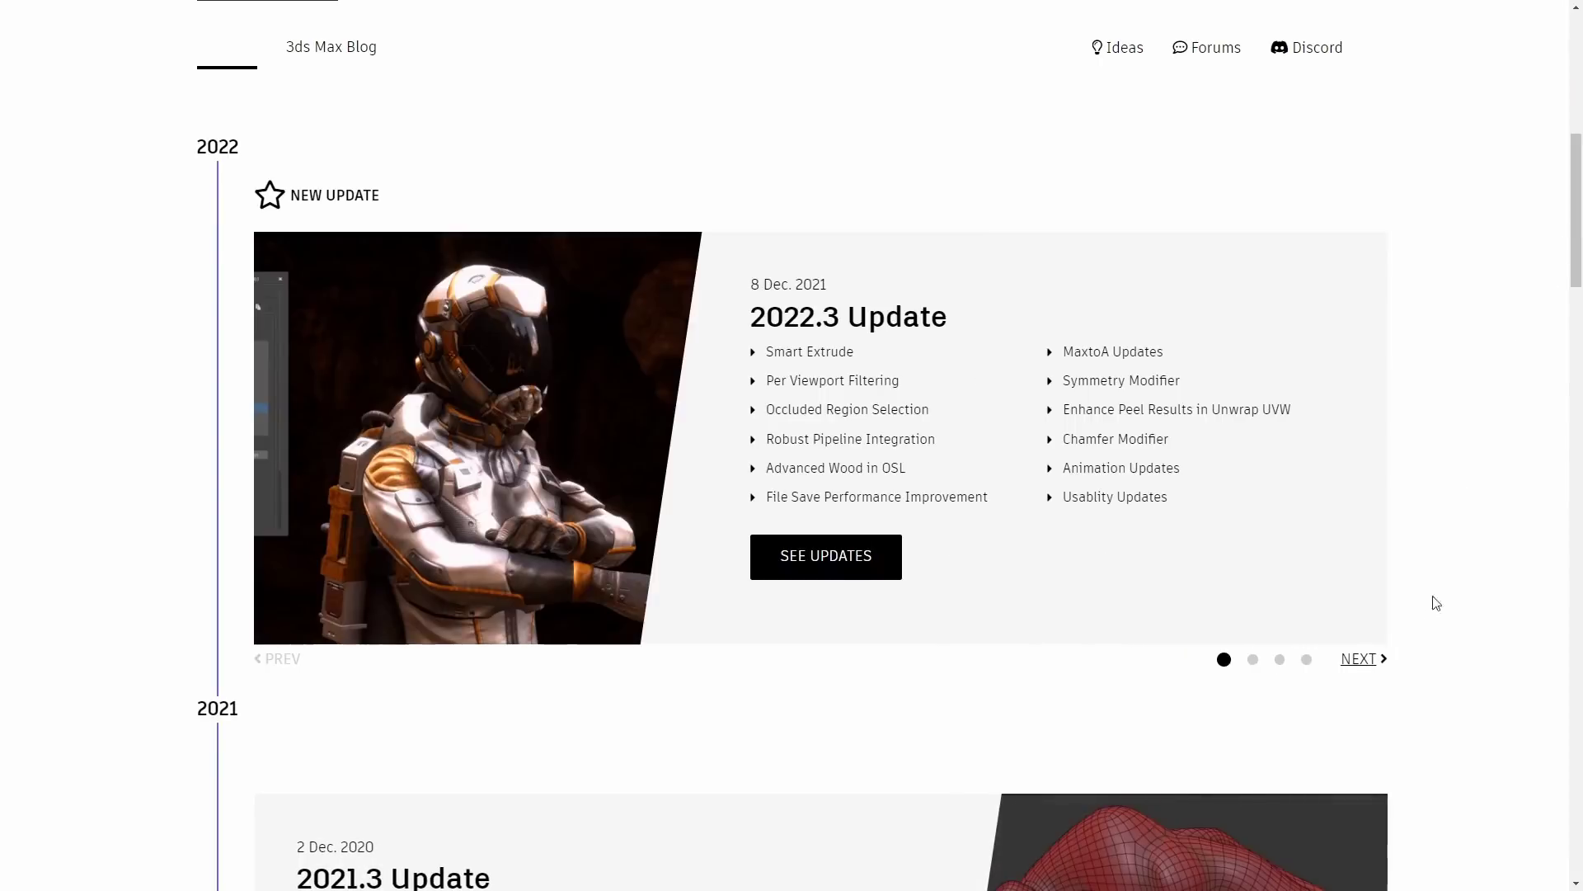
pyautogui.click(1367, 664)
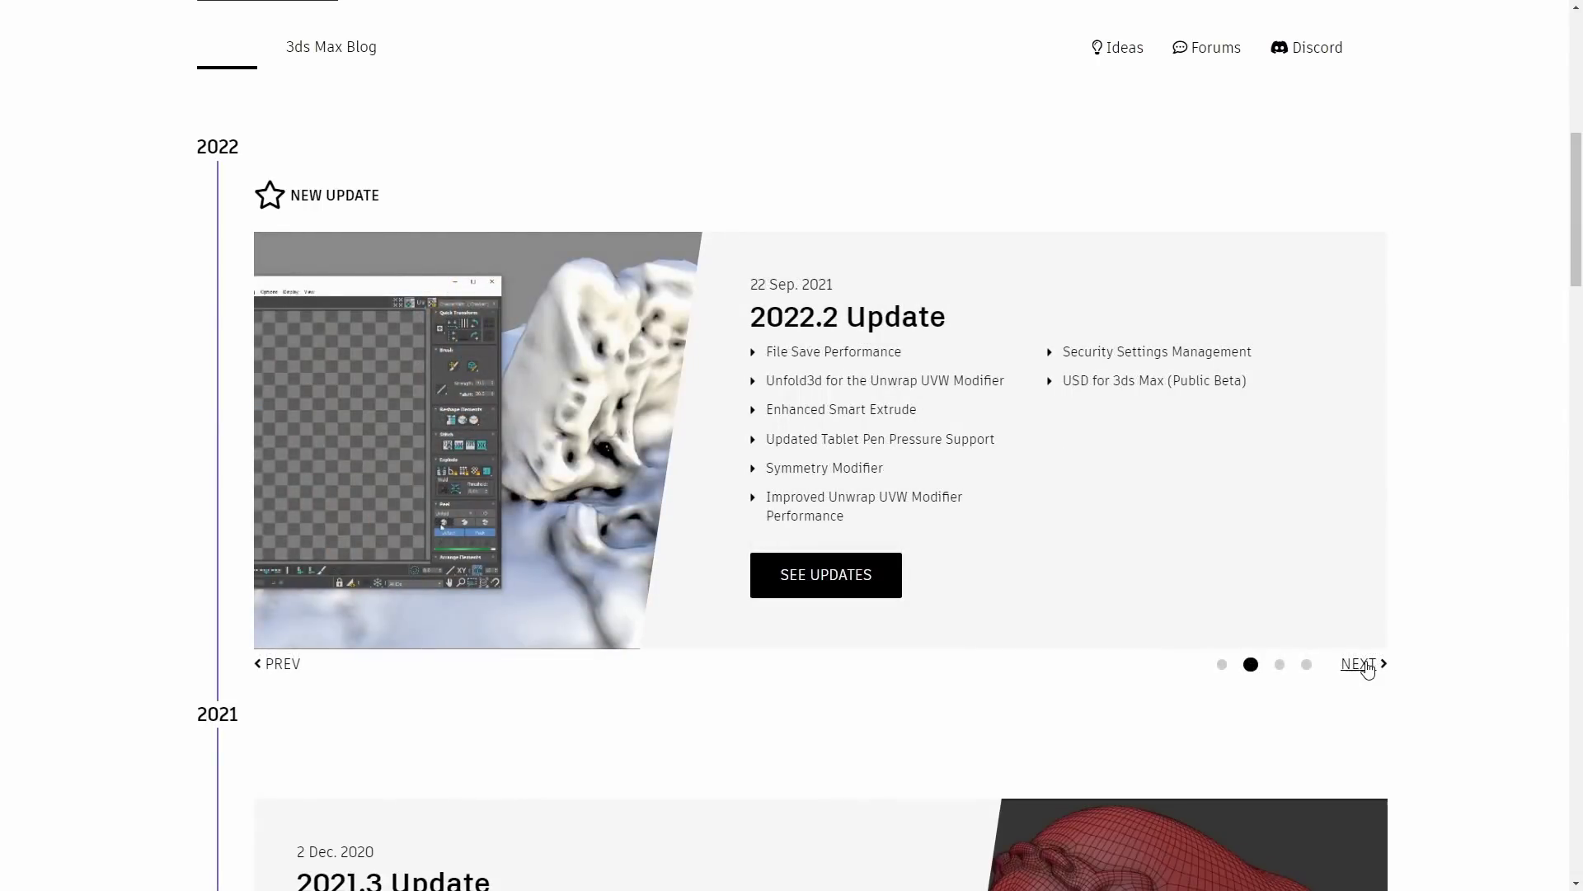
pyautogui.click(1366, 665)
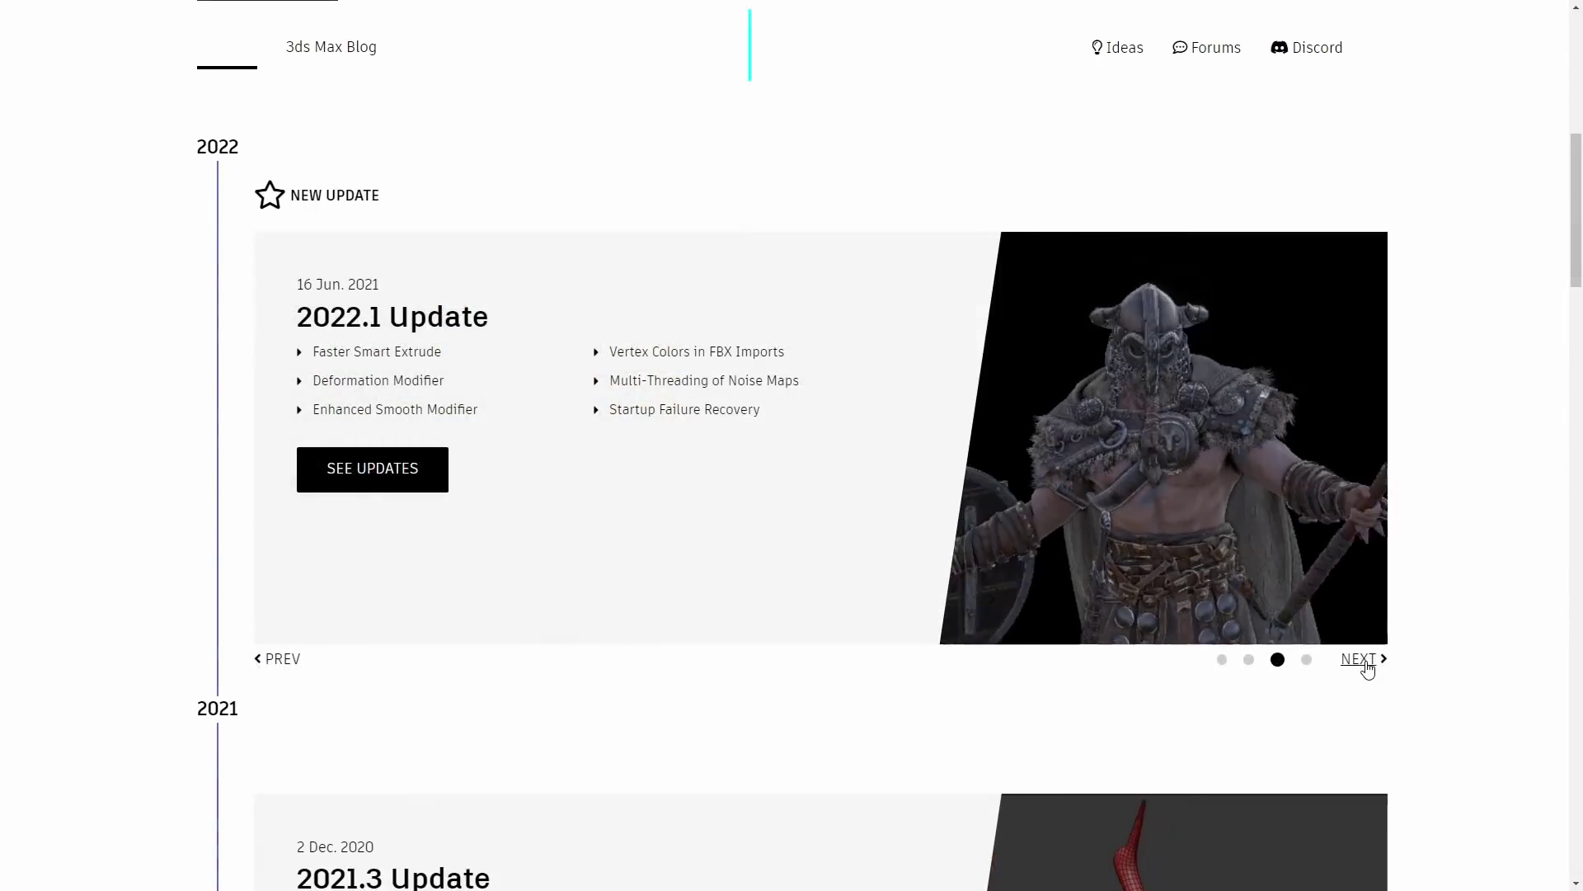